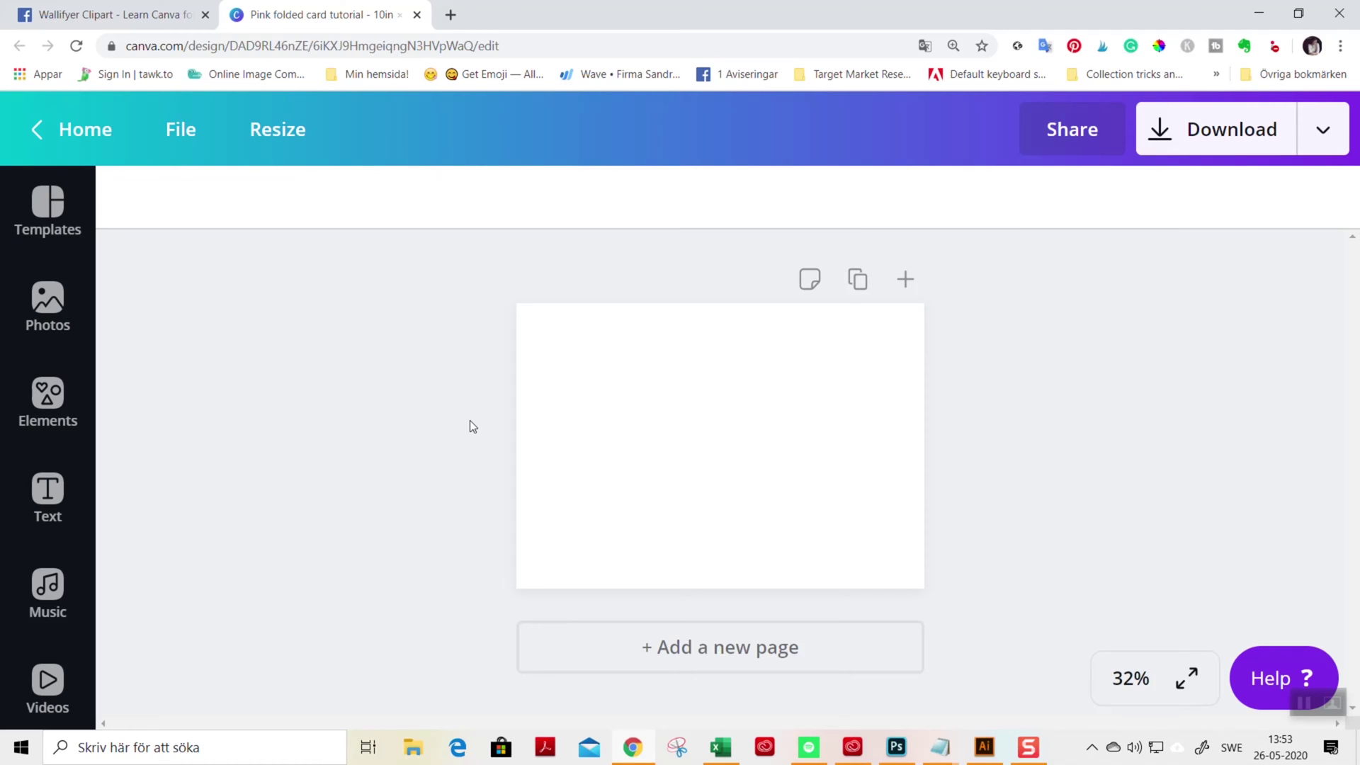
# Open the File menu of the 10in × 7in 'Pink folded card tutorial' design
pyautogui.click(180, 136)
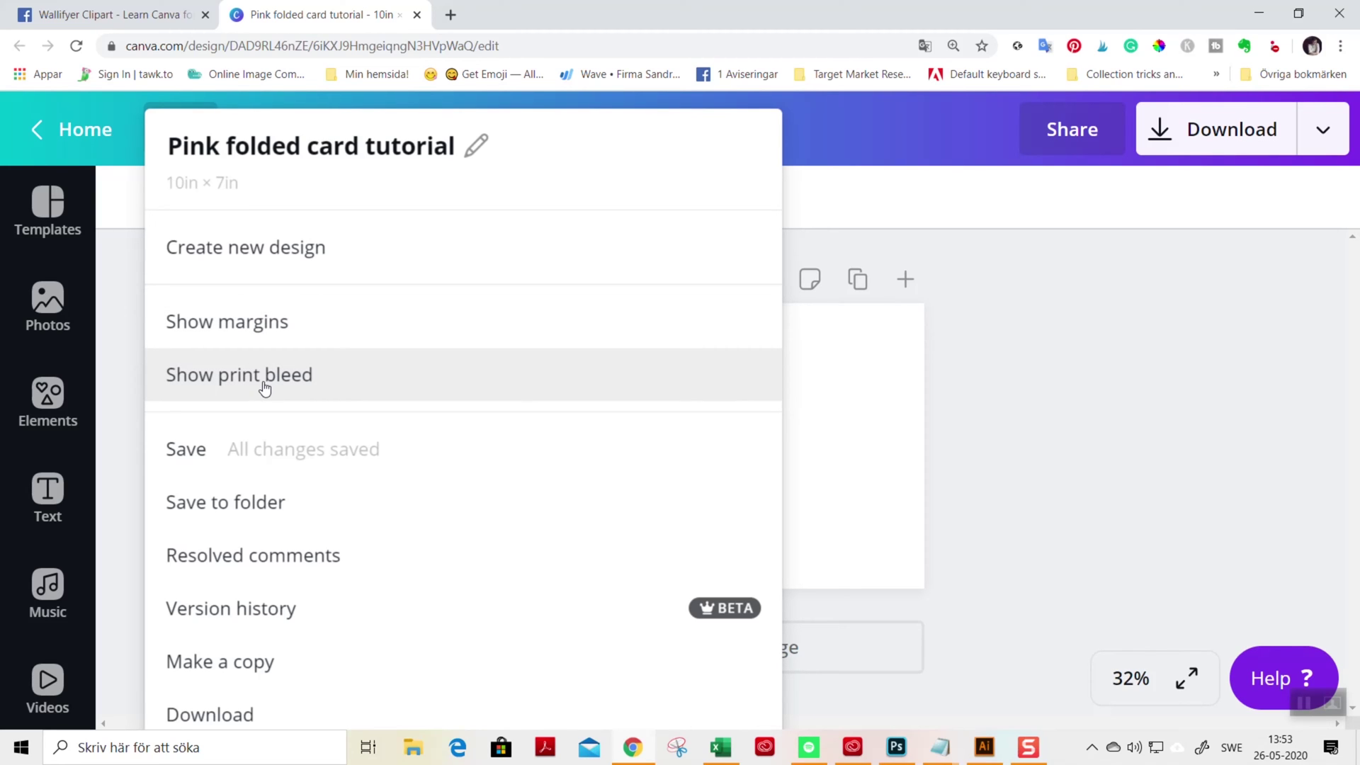
# Turn on Show print bleed from the File menu
pyautogui.click(1048, 351)
pyautogui.scroll(-3, 68, 573)
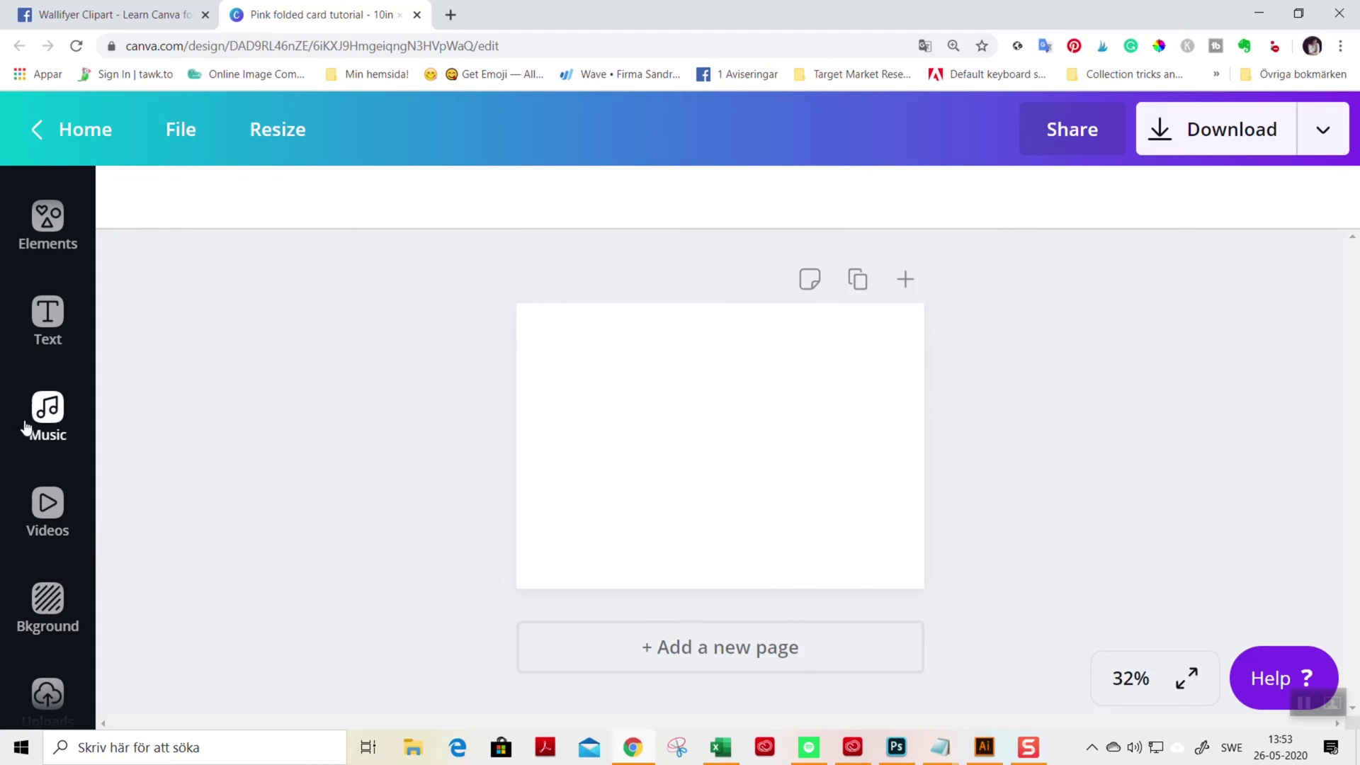
# Add the first Grids landscape placeholder from Elements onto the card page
pyautogui.scroll(2, 28, 403)
pyautogui.click(56, 316)
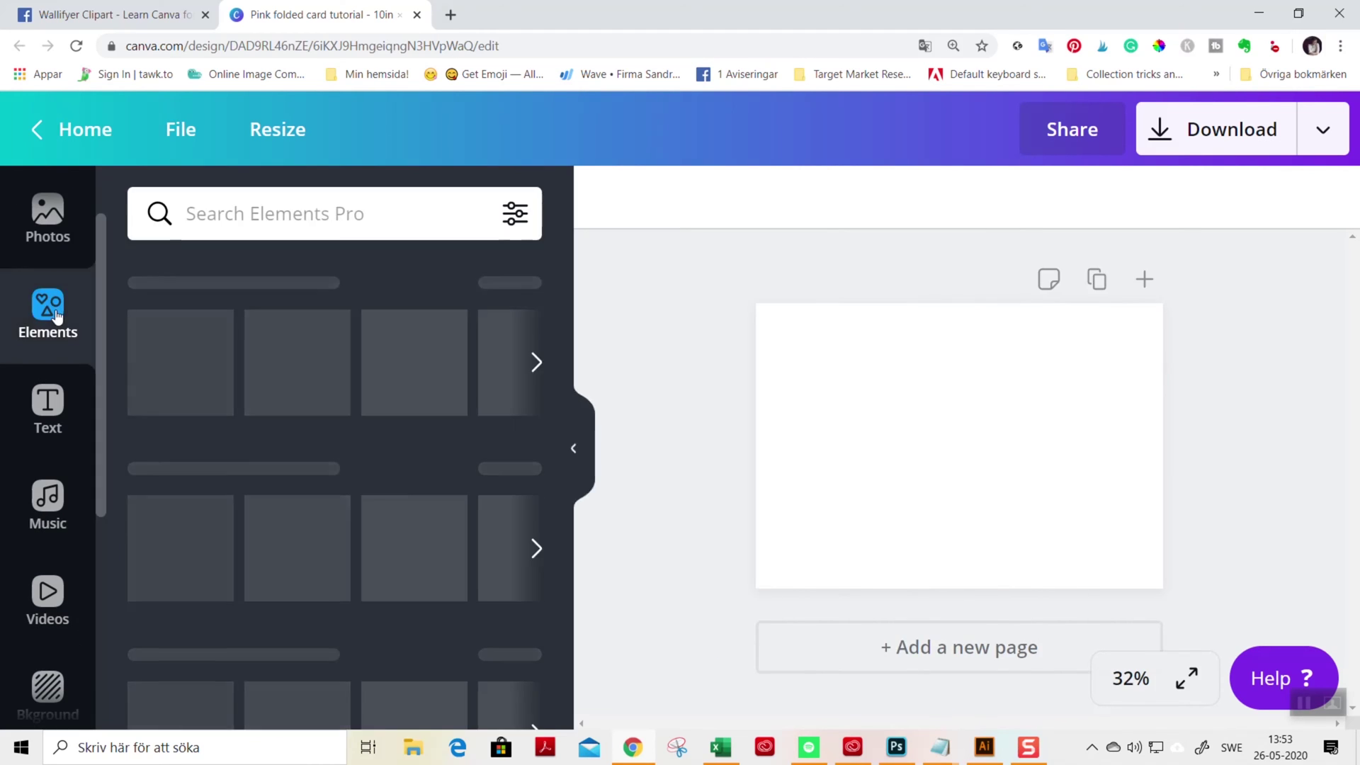
pyautogui.scroll(-4, 177, 379)
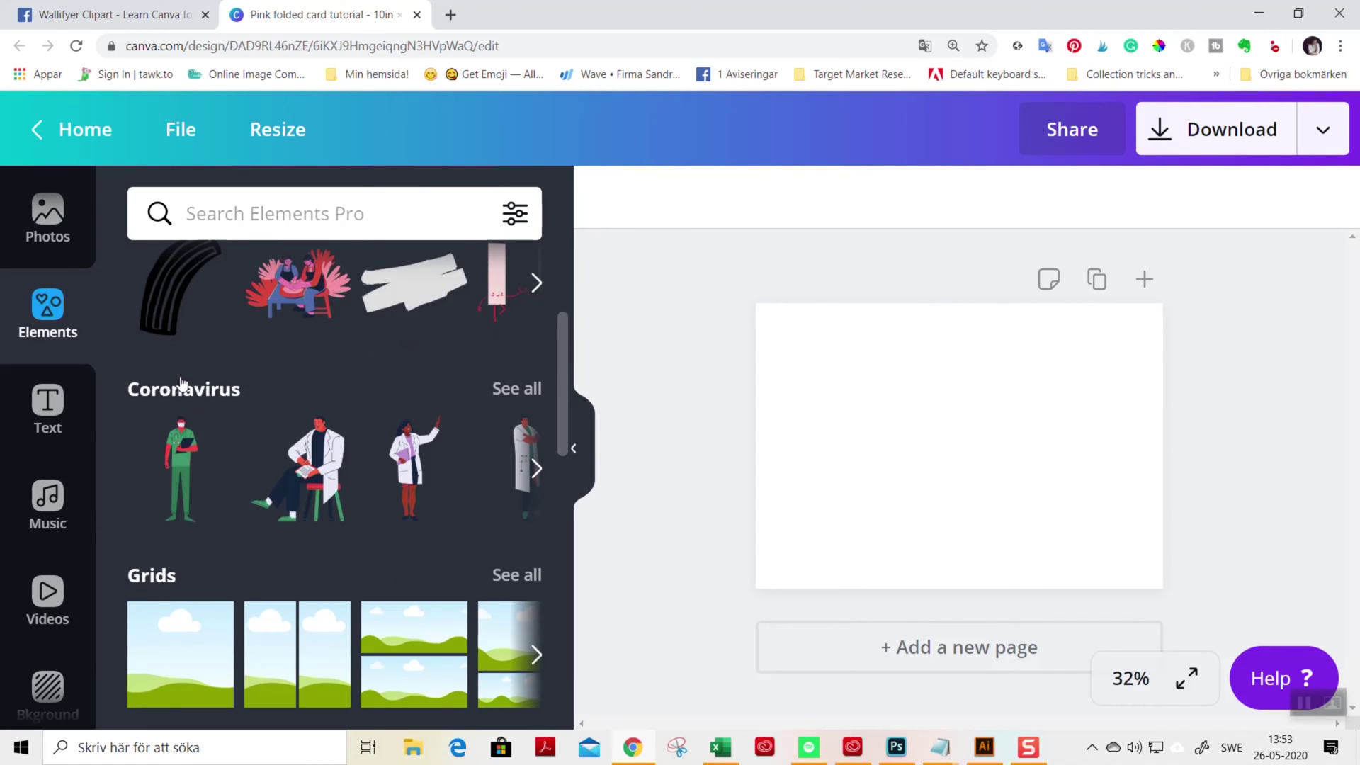
pyautogui.scroll(-3, 181, 384)
pyautogui.moveTo(172, 386); pyautogui.dragTo(818, 414)
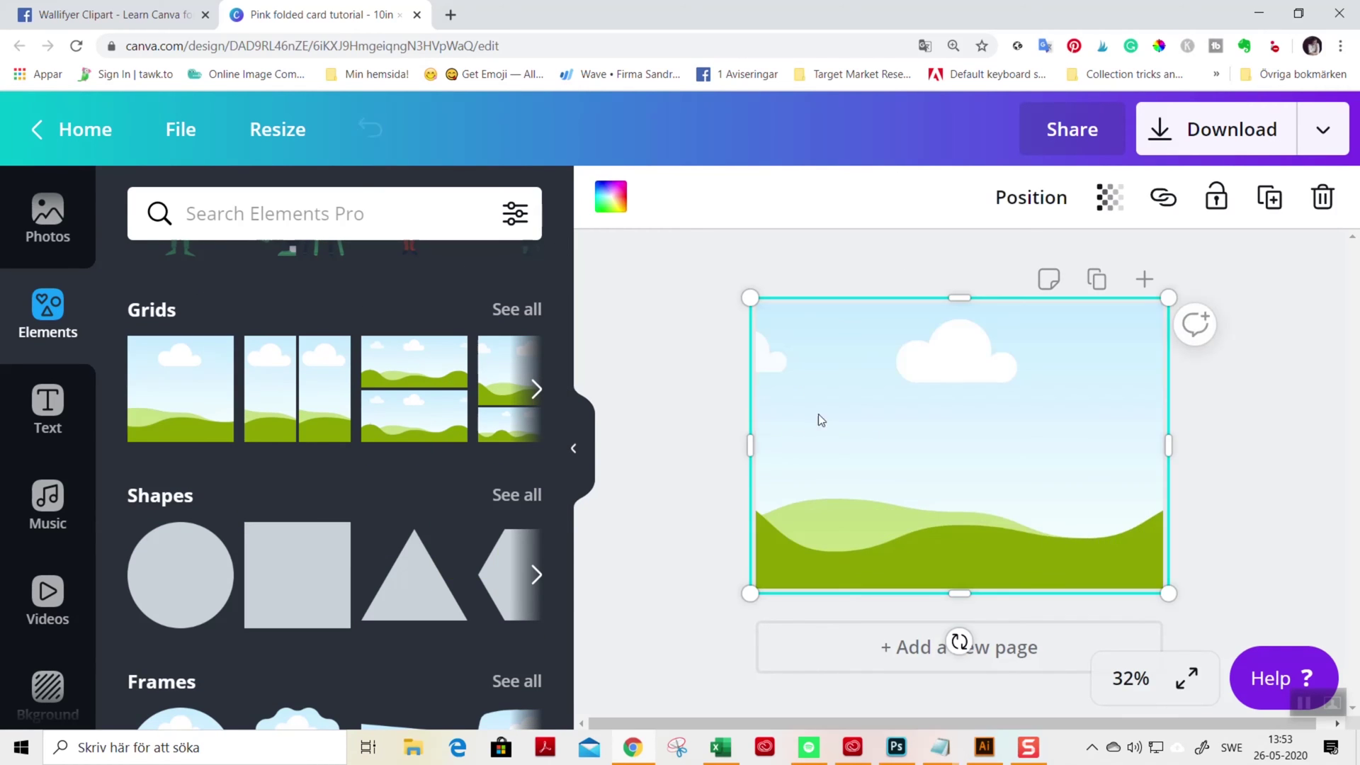
pyautogui.click(575, 456)
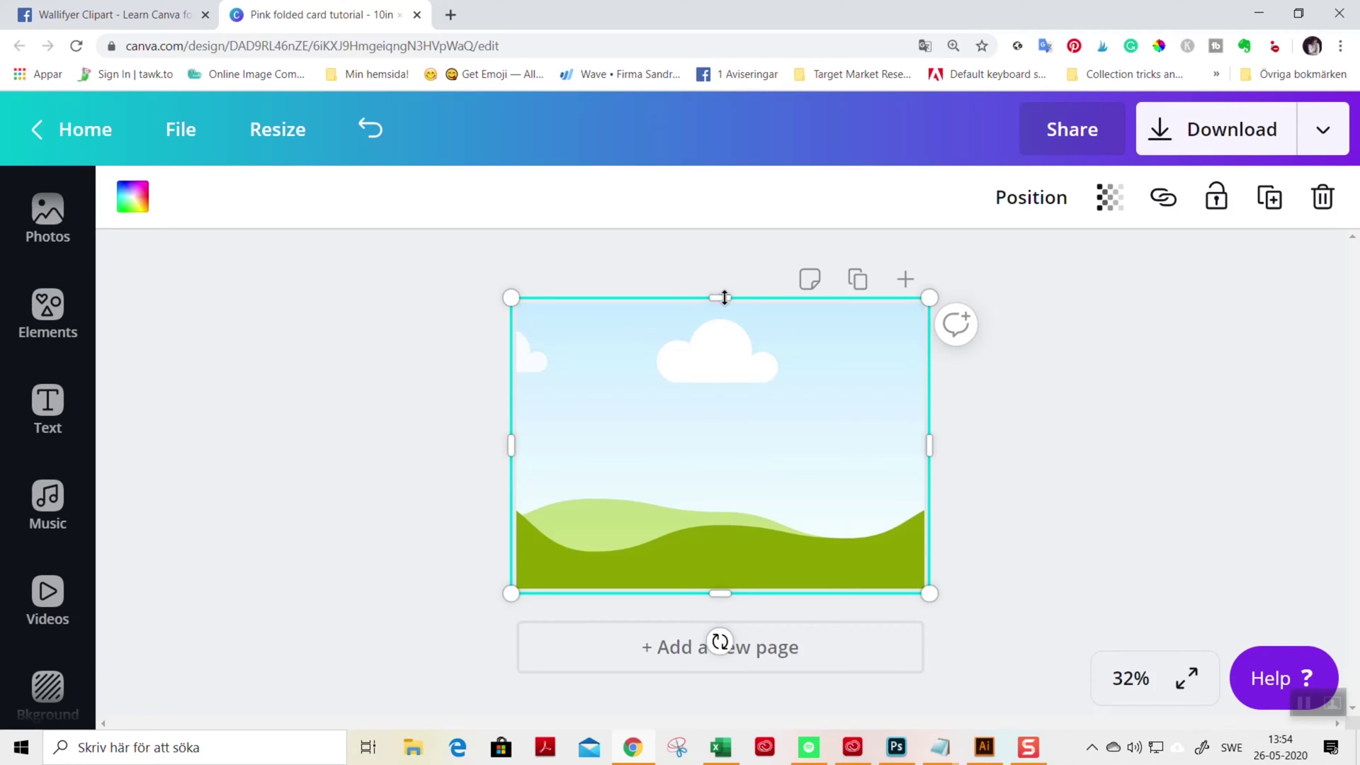
# Stretch the grid's edges to fill the full 10 × 7 page
pyautogui.moveTo(724, 297); pyautogui.dragTo(723, 303)
pyautogui.moveTo(510, 446); pyautogui.dragTo(519, 446)
pyautogui.moveTo(725, 592); pyautogui.dragTo(731, 587)
pyautogui.moveTo(930, 441); pyautogui.dragTo(922, 441)
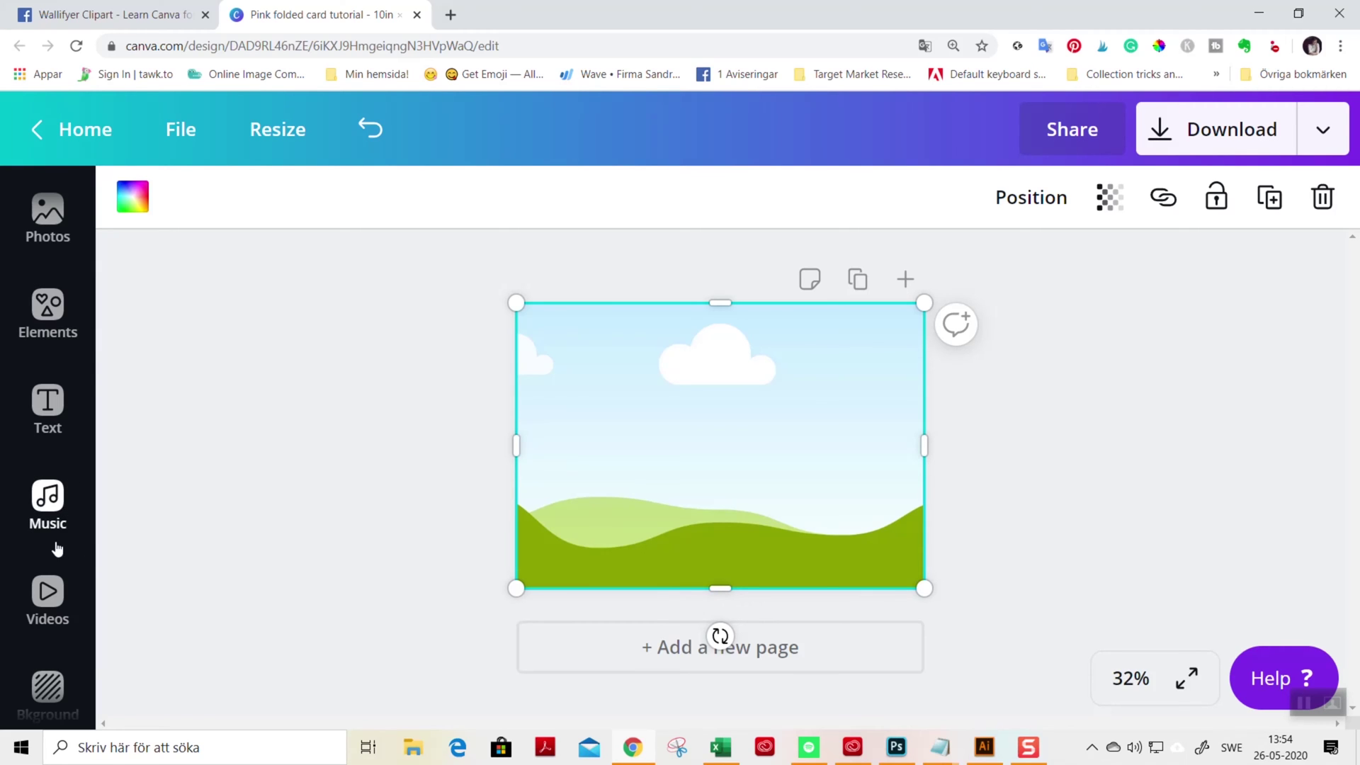
pyautogui.scroll(-2, 48, 517)
# Fill the full-page grid with the pink dotted texture from Uploads
pyautogui.click(47, 609)
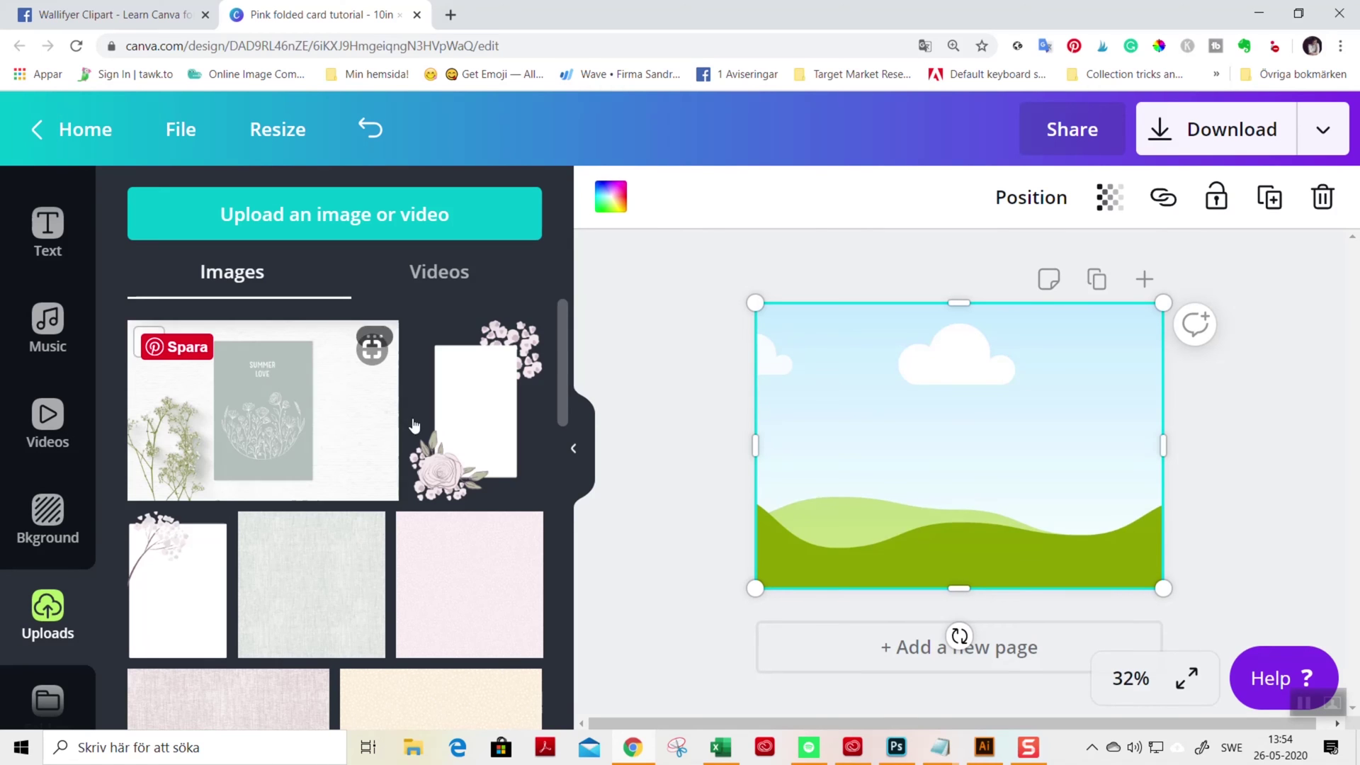
pyautogui.scroll(-4, 385, 442)
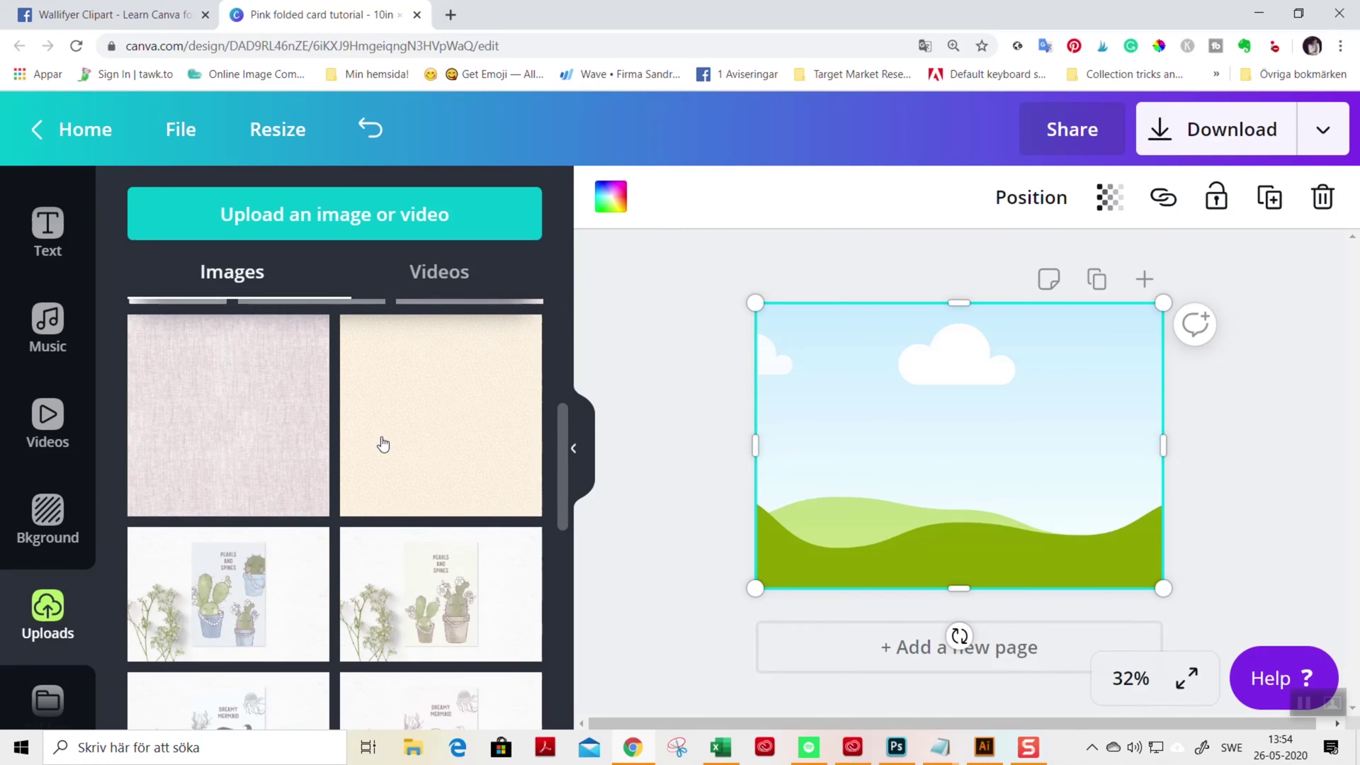
pyautogui.scroll(2, 383, 443)
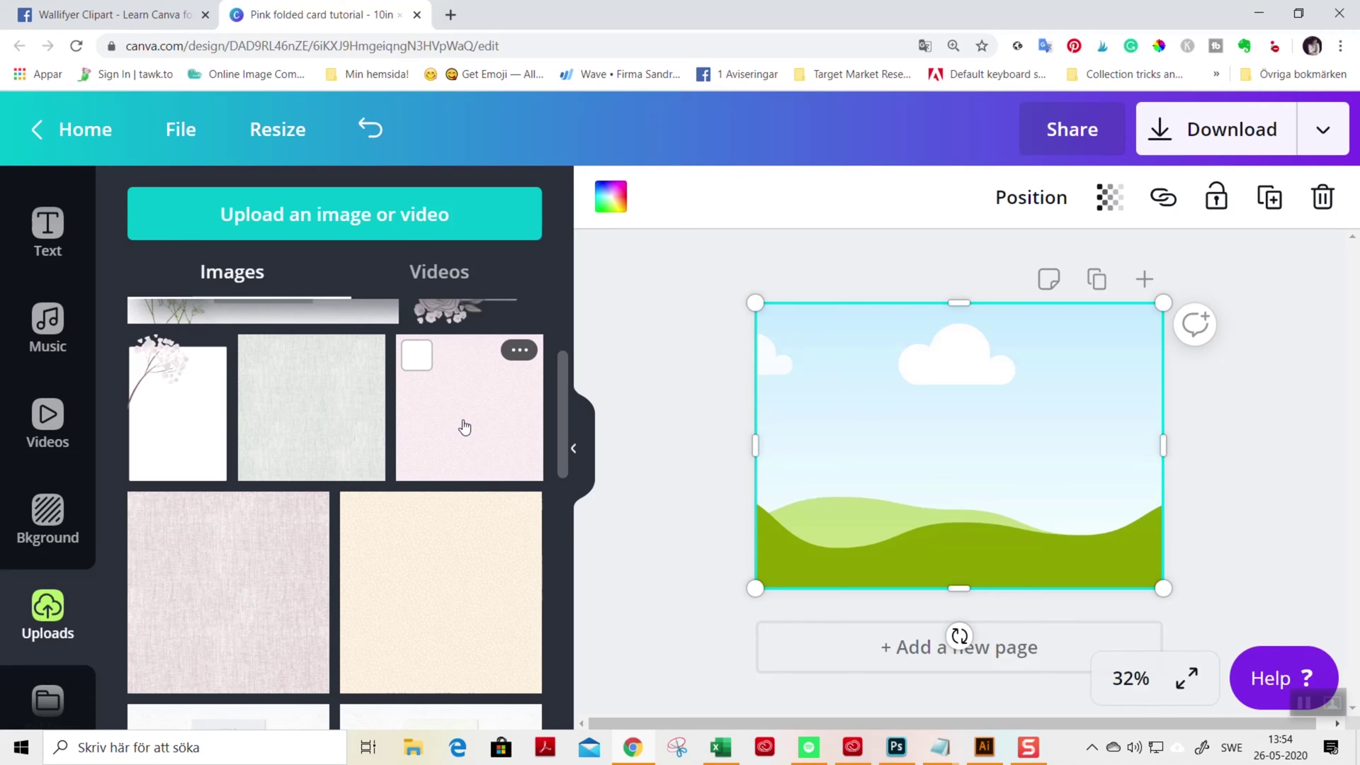
pyautogui.moveTo(465, 427); pyautogui.dragTo(810, 479)
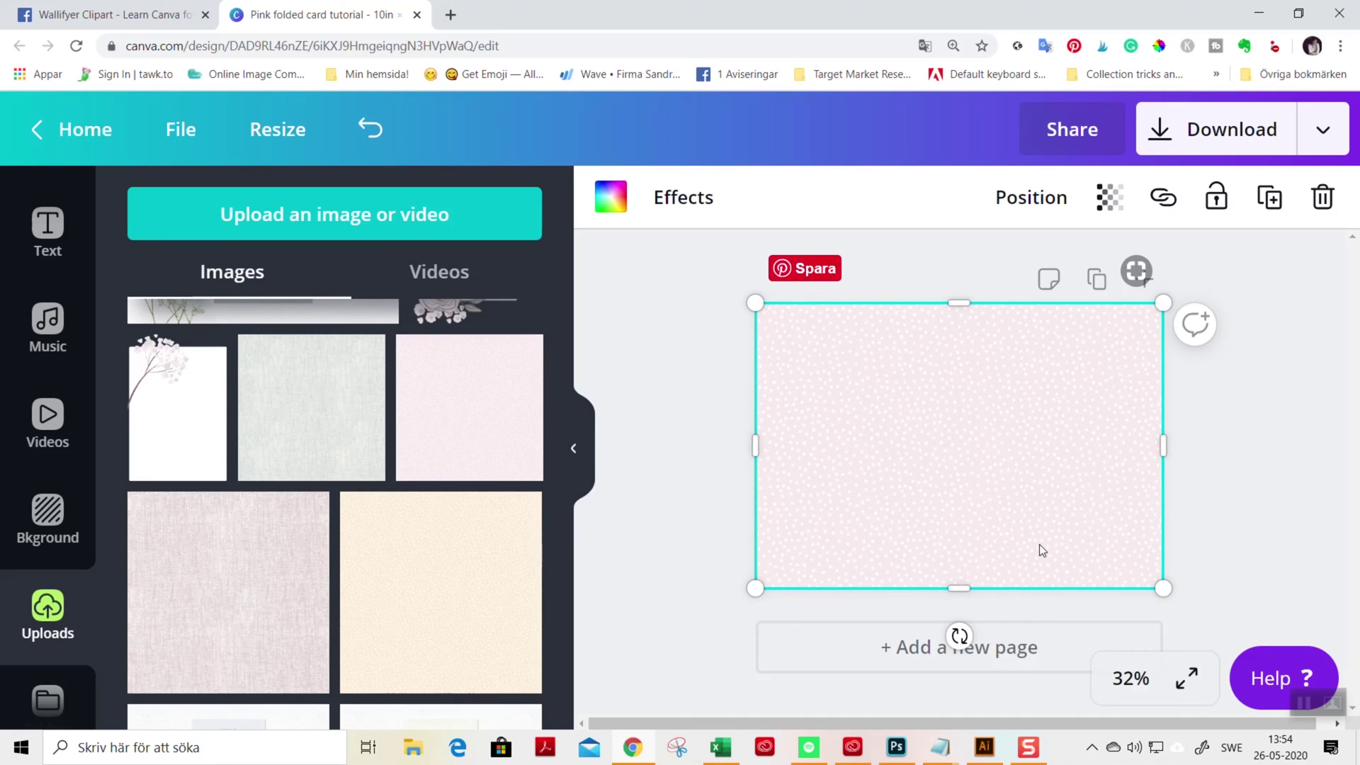
pyautogui.click(48, 606)
# Add a single-photo grid and fit it to the left half, width 5 and height 7
pyautogui.scroll(2, 64, 581)
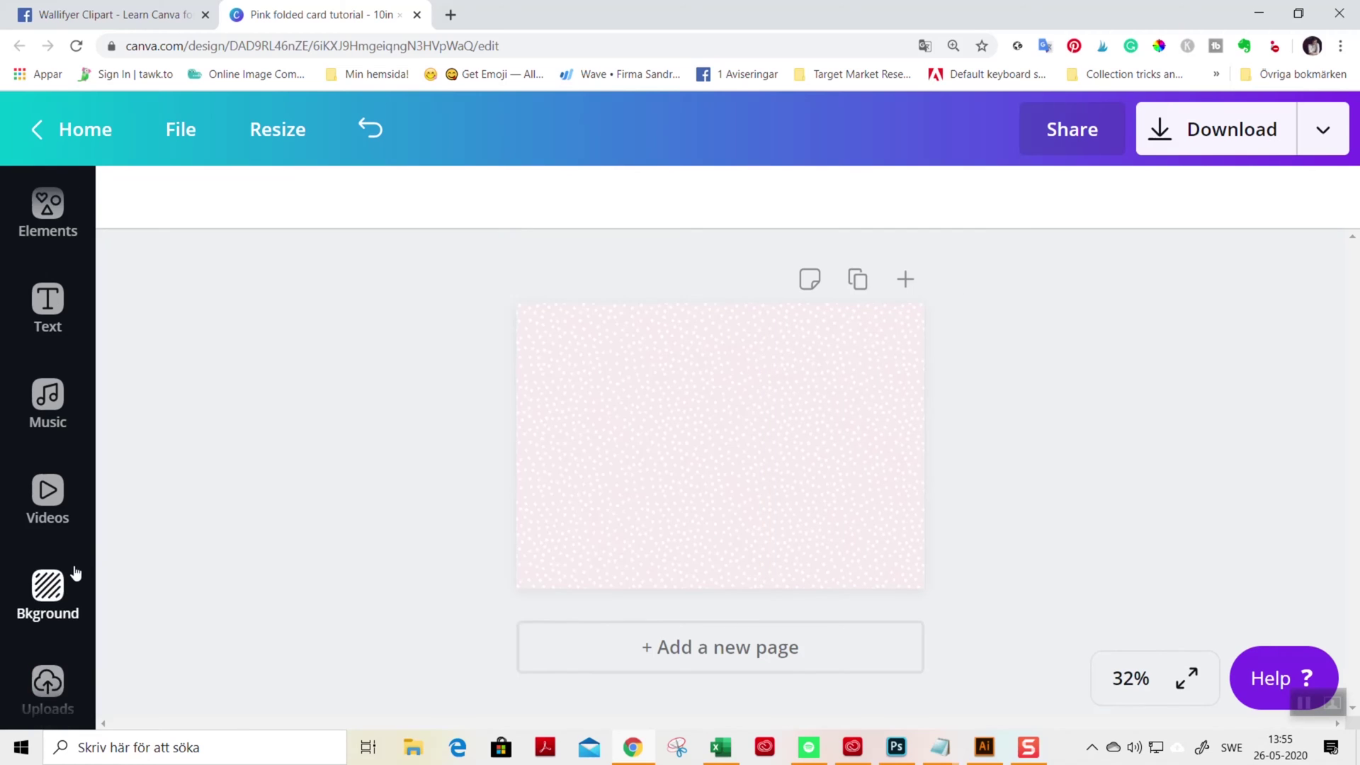
pyautogui.scroll(2, 47, 415)
pyautogui.click(47, 400)
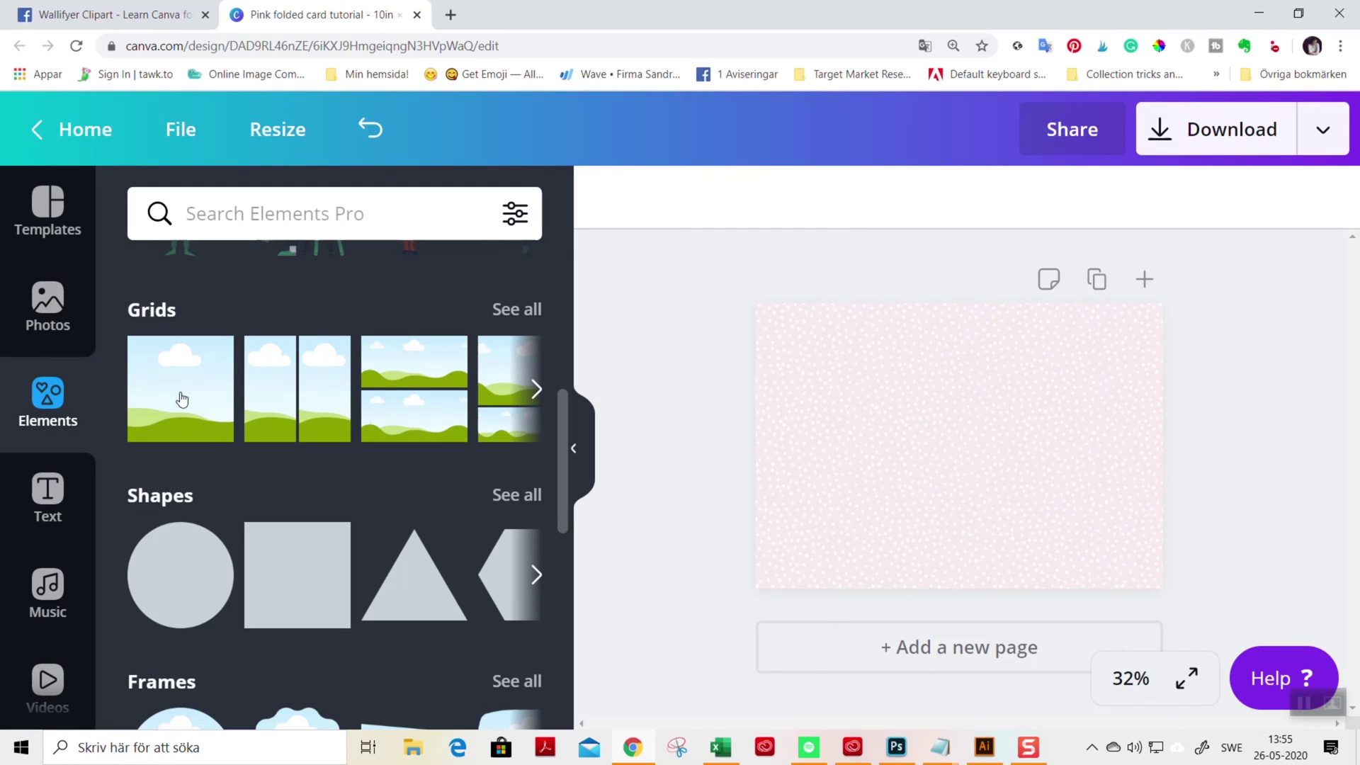
pyautogui.moveTo(169, 381); pyautogui.dragTo(826, 423)
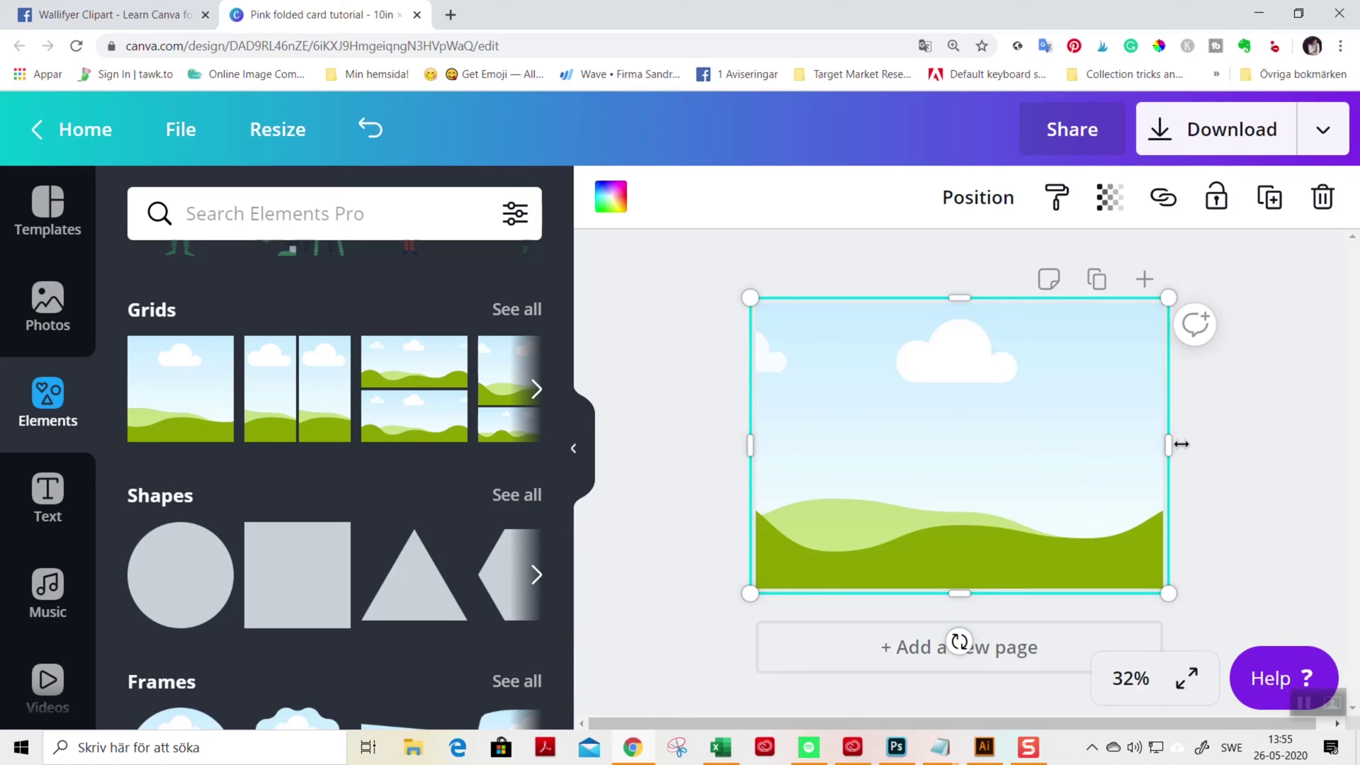
pyautogui.moveTo(1165, 445); pyautogui.dragTo(965, 452)
pyautogui.moveTo(852, 301); pyautogui.dragTo(853, 307)
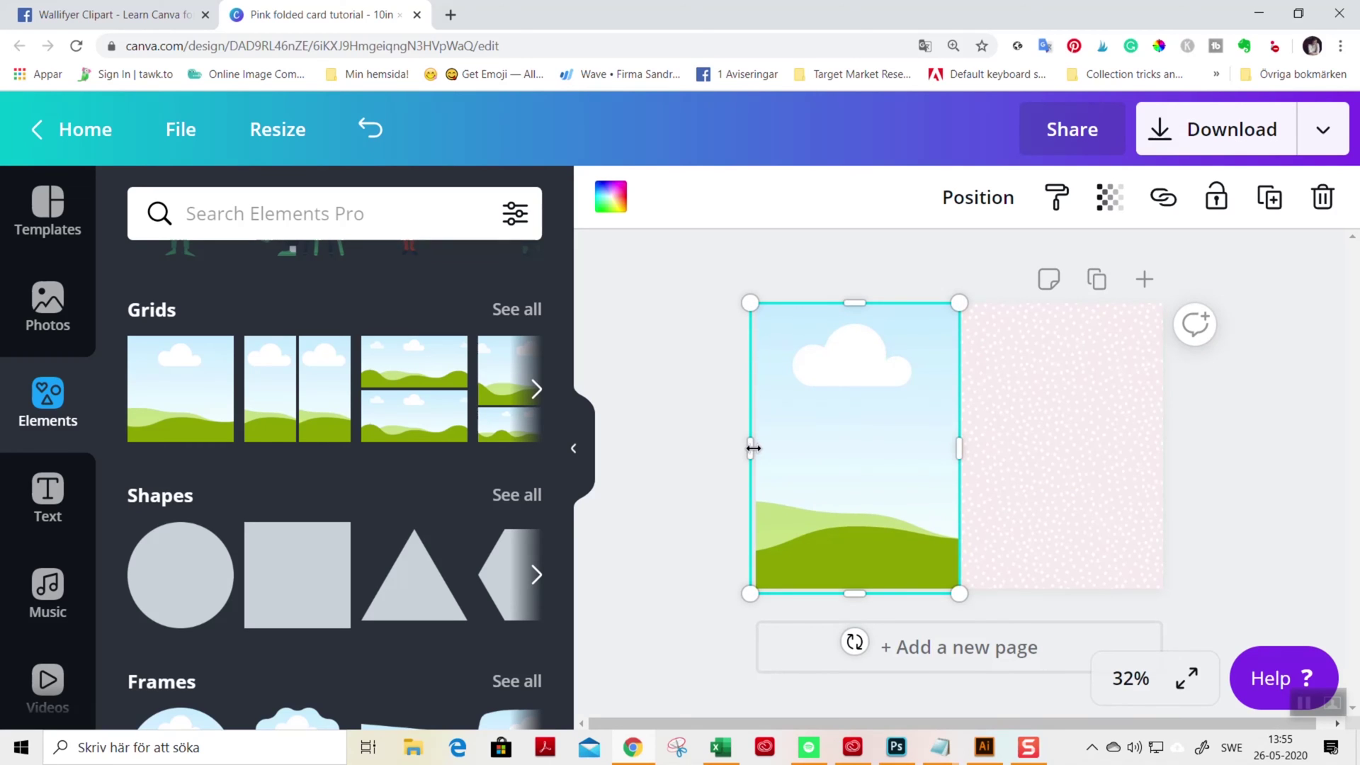
pyautogui.moveTo(753, 447); pyautogui.dragTo(757, 449)
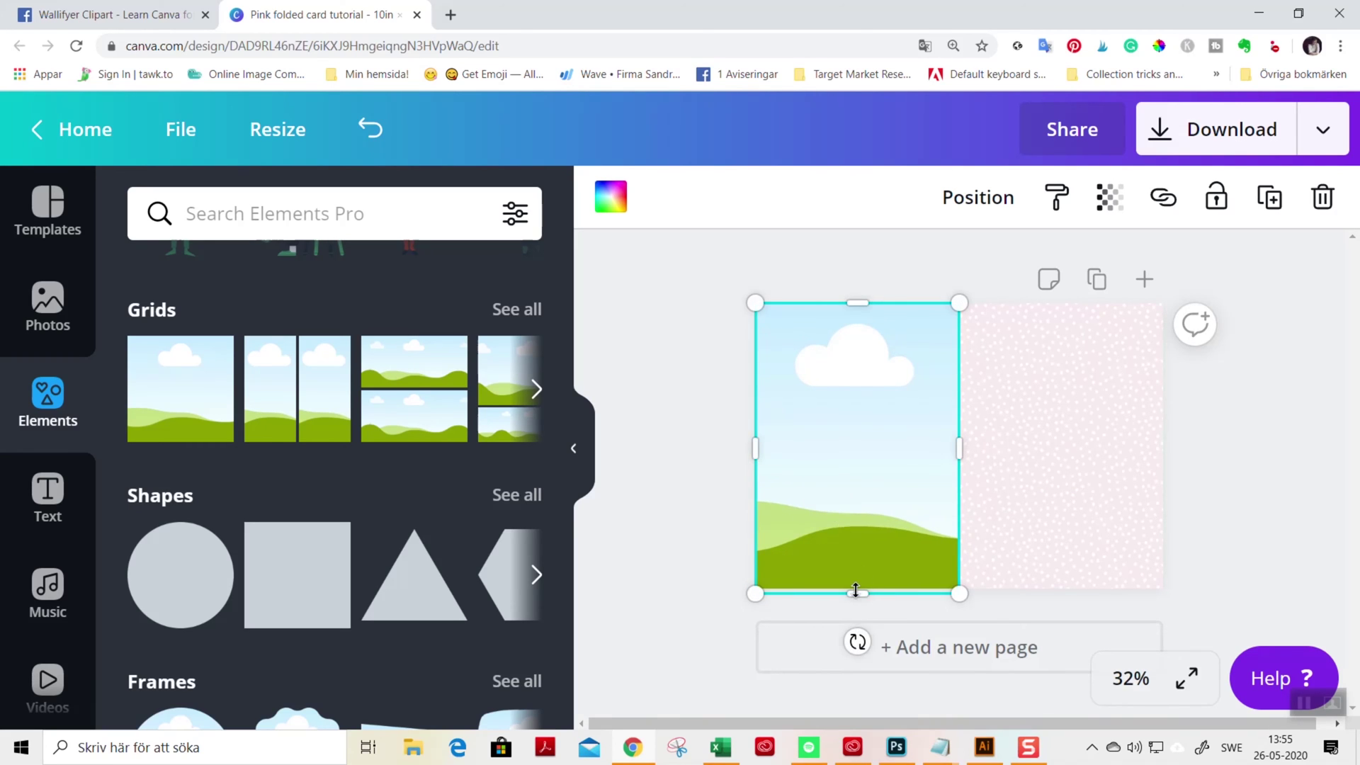
pyautogui.moveTo(855, 590); pyautogui.dragTo(878, 567)
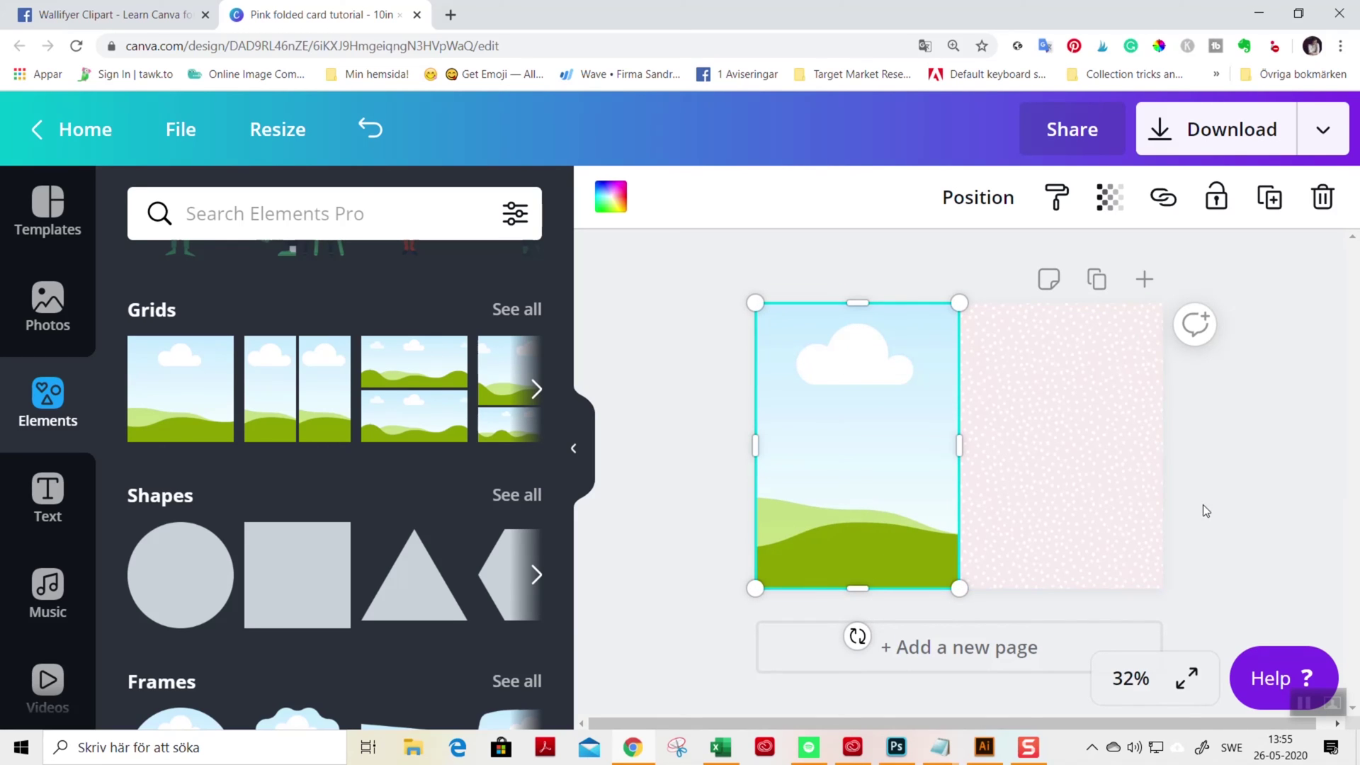
# Duplicate the half-page grid and move the copy onto the right half
pyautogui.click(1268, 198)
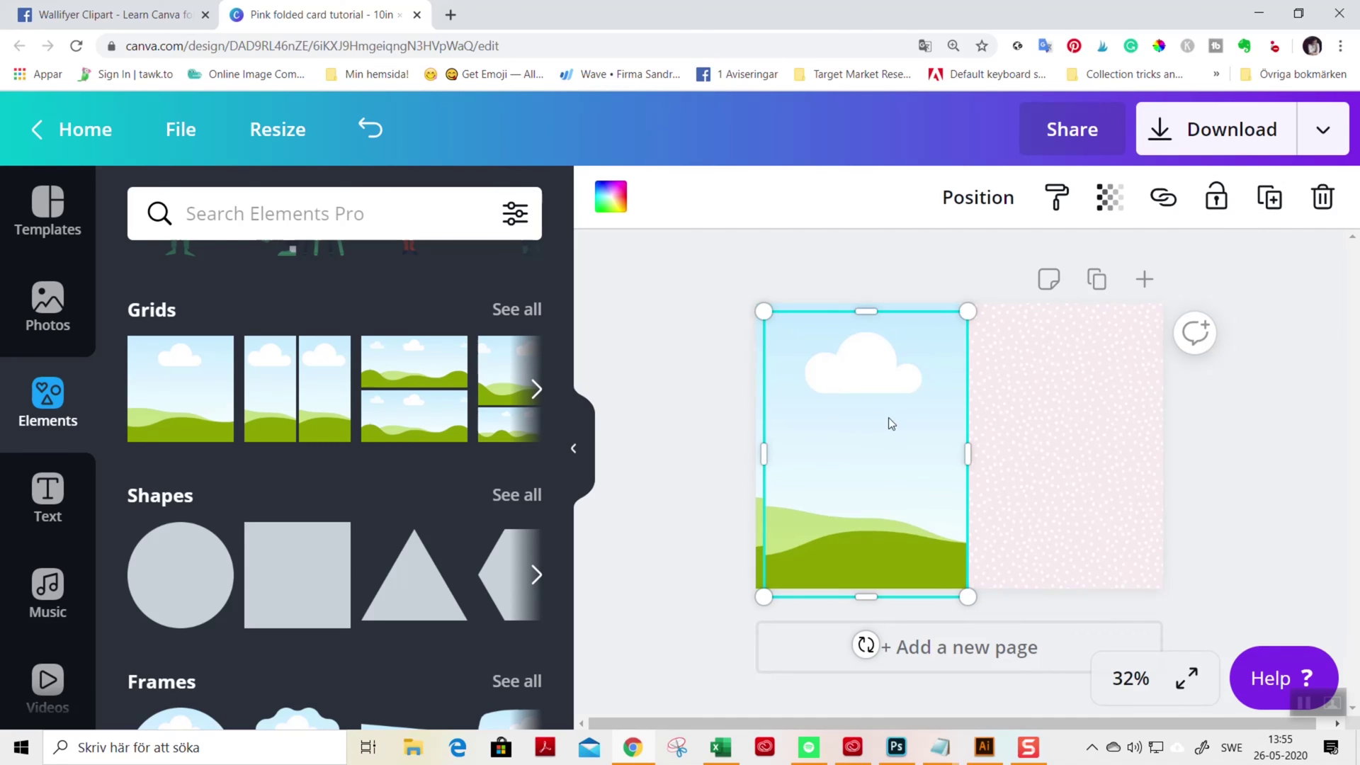
pyautogui.moveTo(890, 424); pyautogui.dragTo(1062, 422)
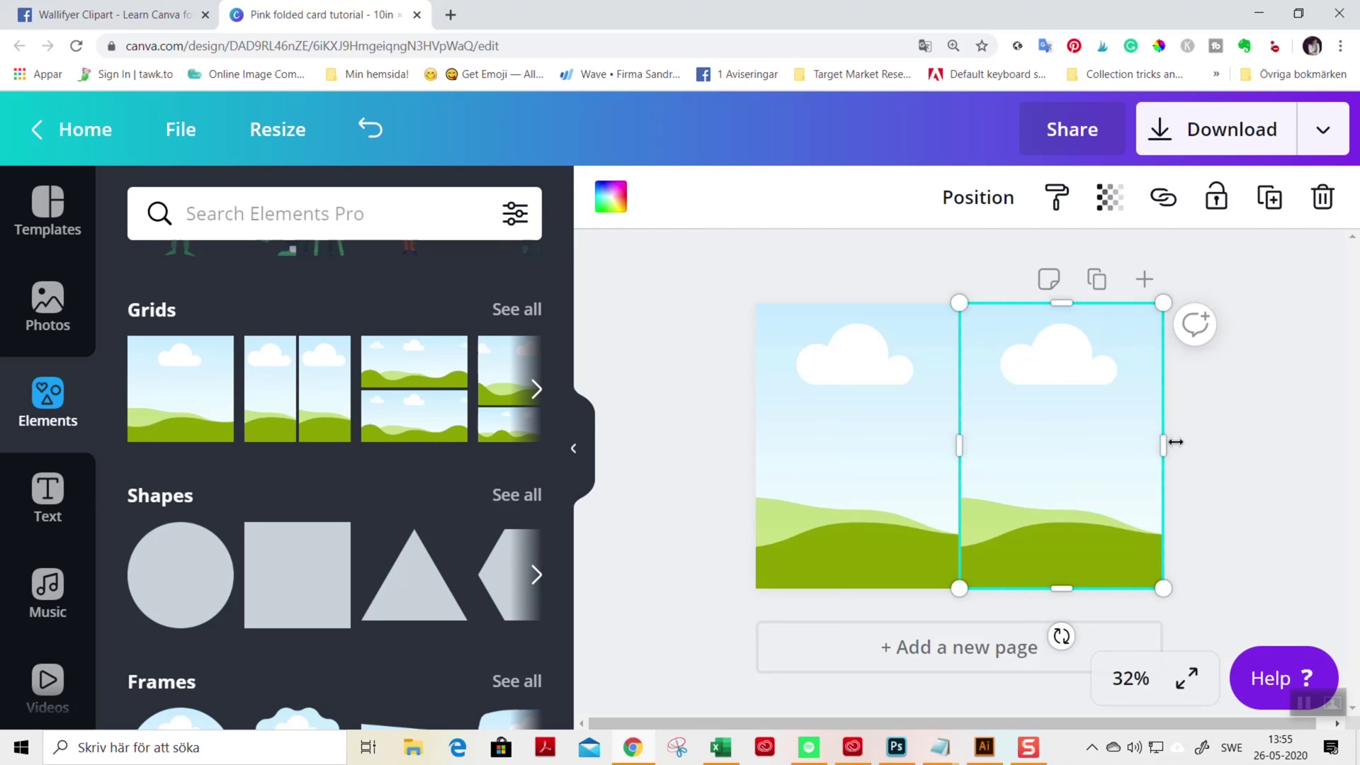
pyautogui.click(1255, 474)
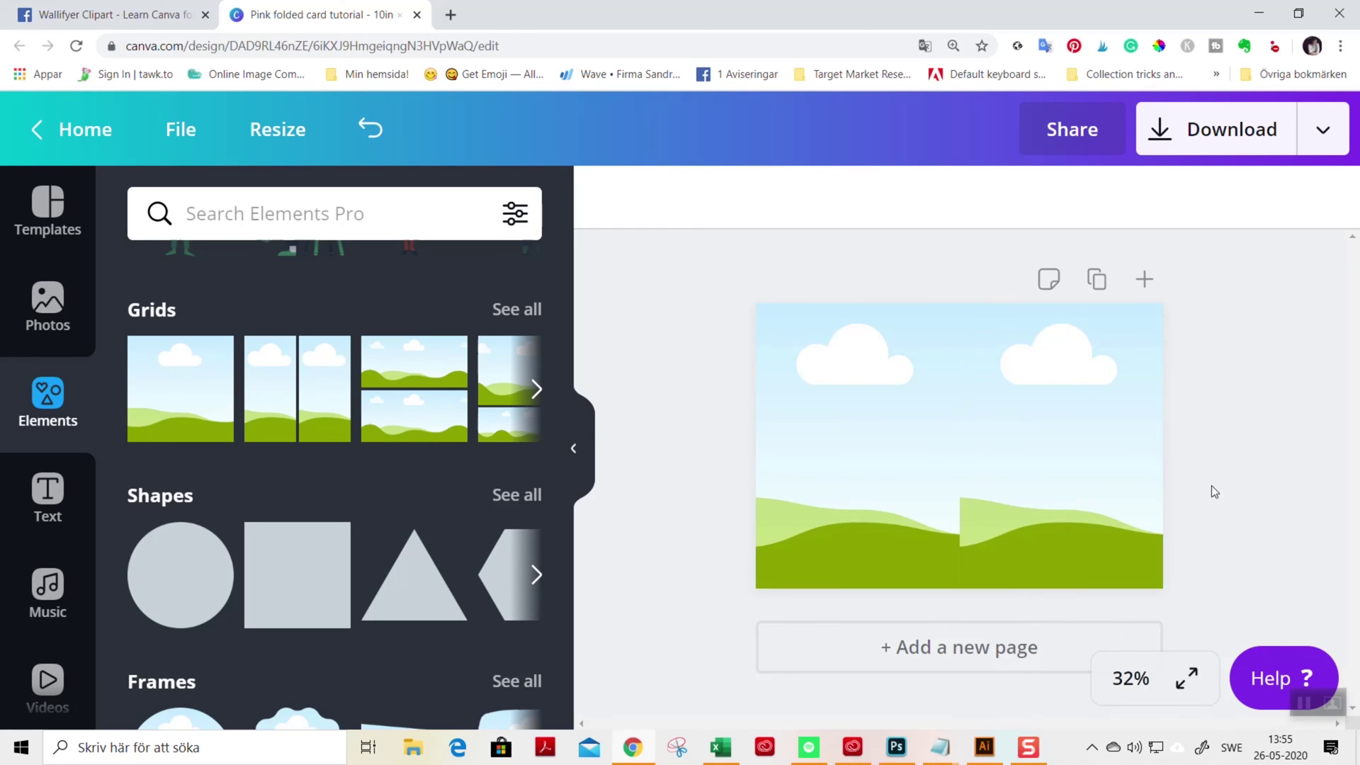
pyautogui.click(912, 476)
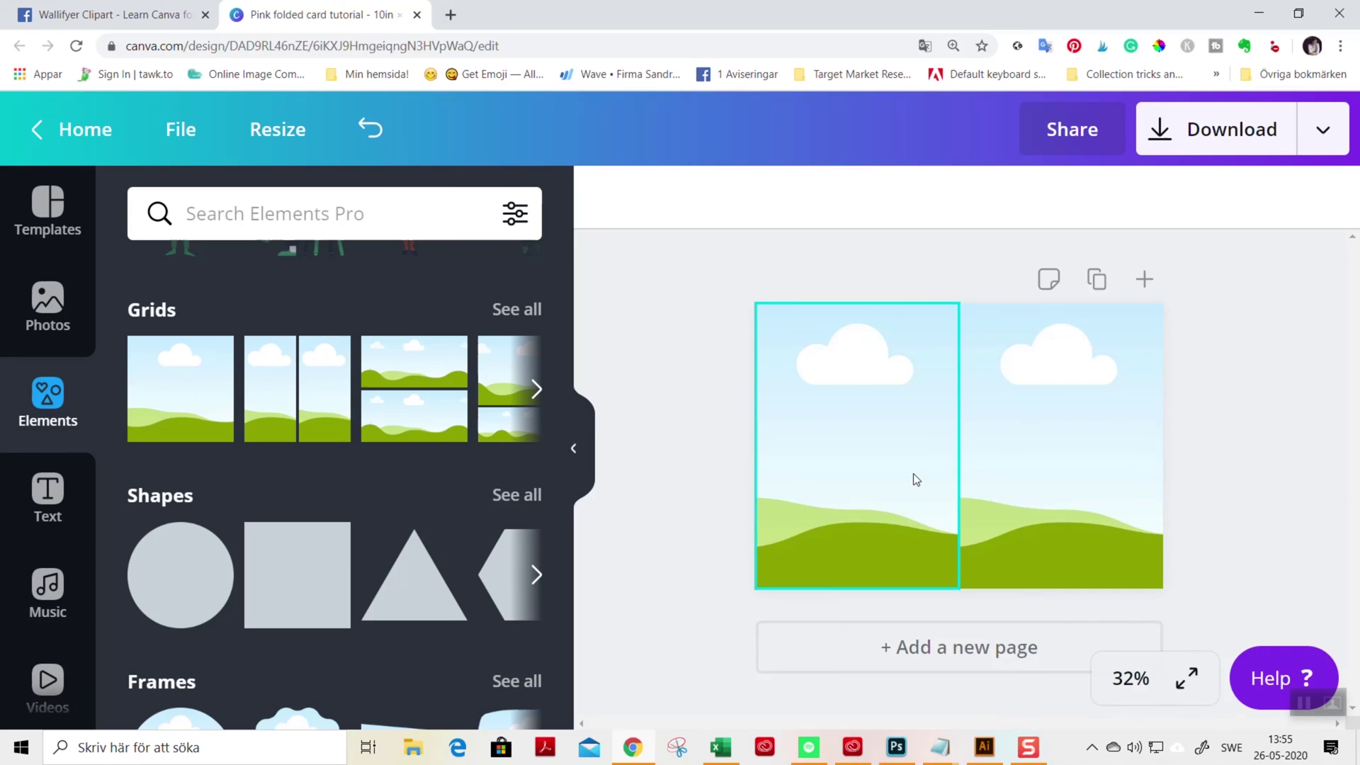
# Fill both half-page grids with the cream brand colour #faf2ea
pyautogui.click(573, 447)
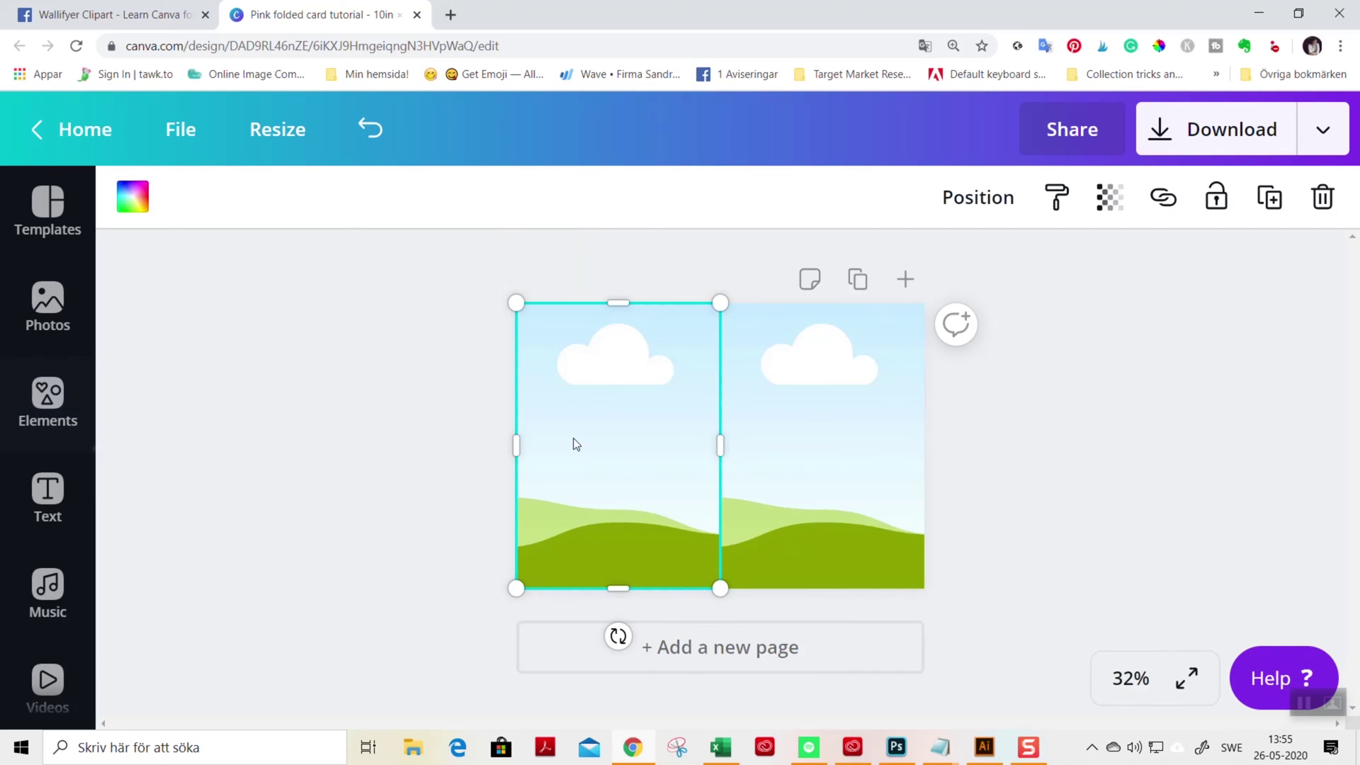
pyautogui.click(132, 204)
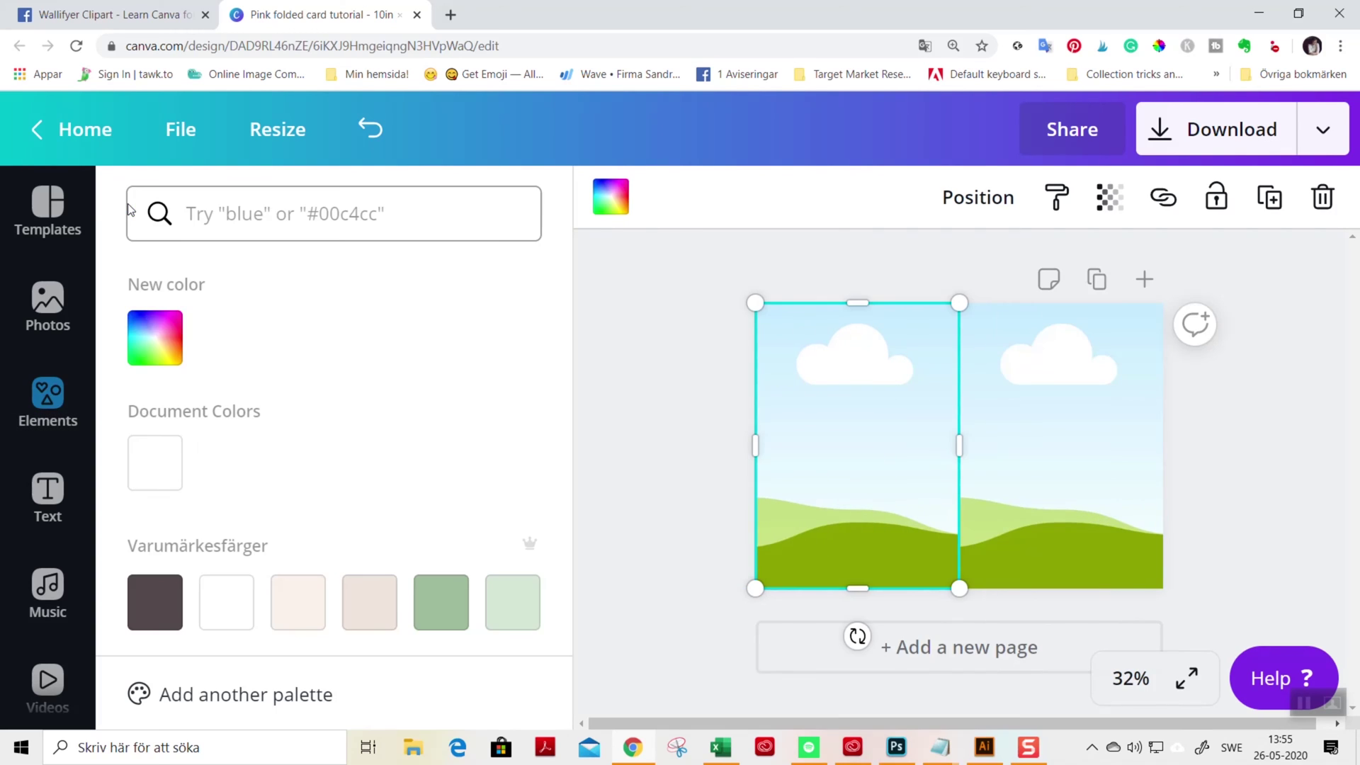
pyautogui.click(302, 602)
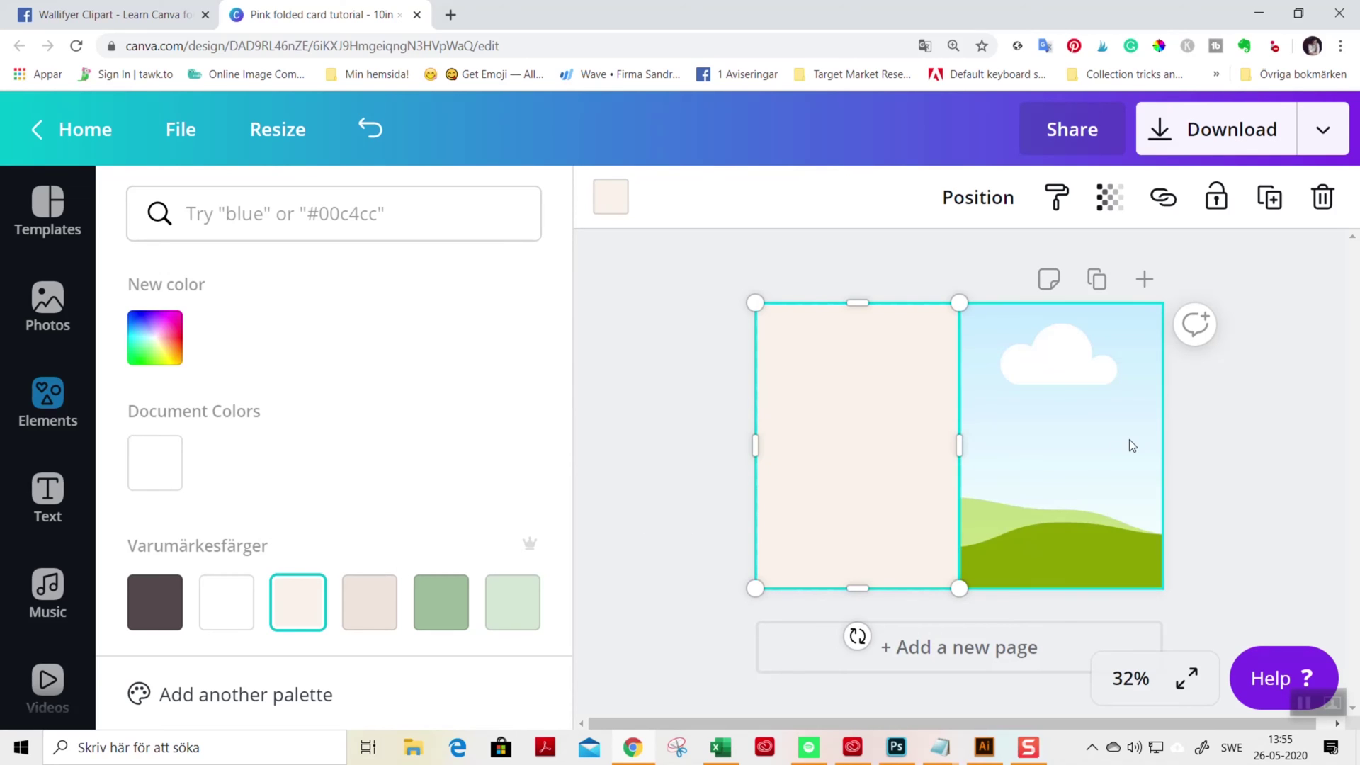
pyautogui.click(1130, 445)
pyautogui.click(298, 607)
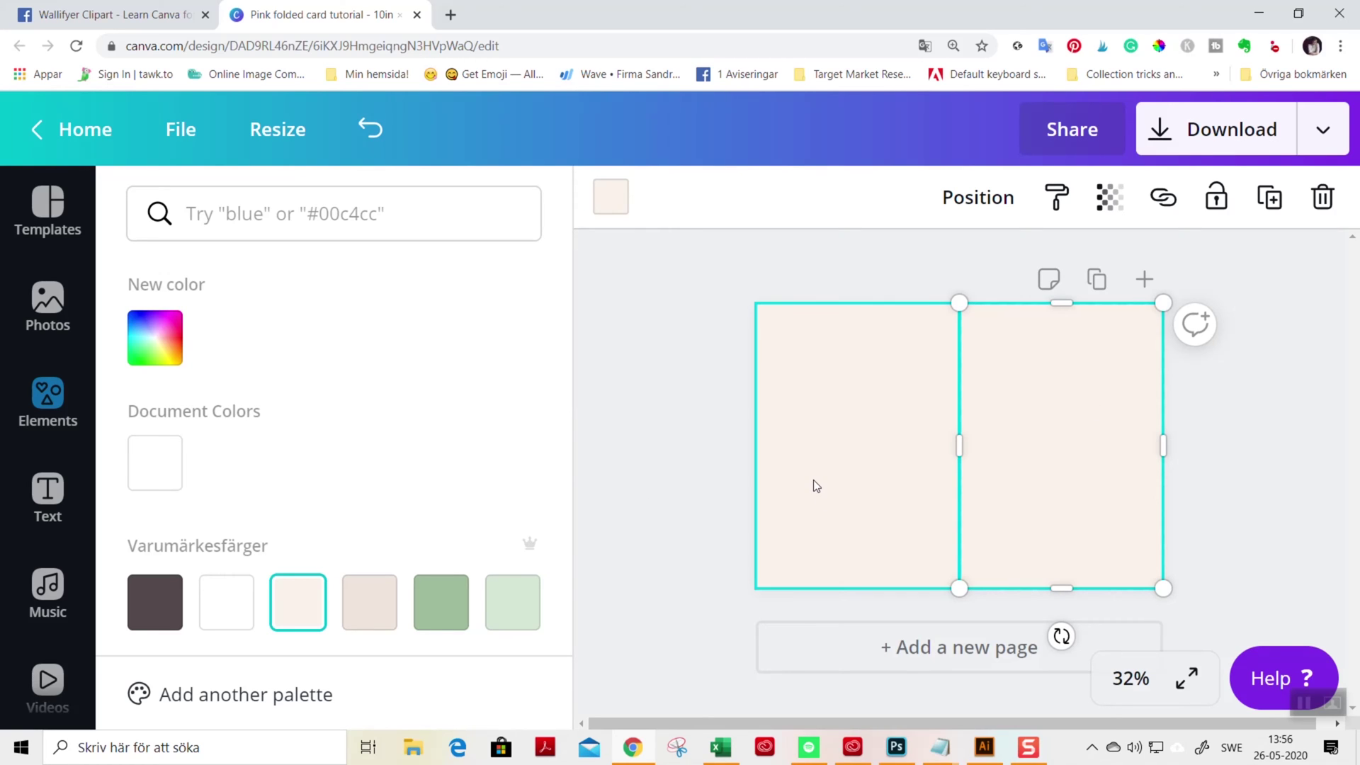
pyautogui.click(822, 442)
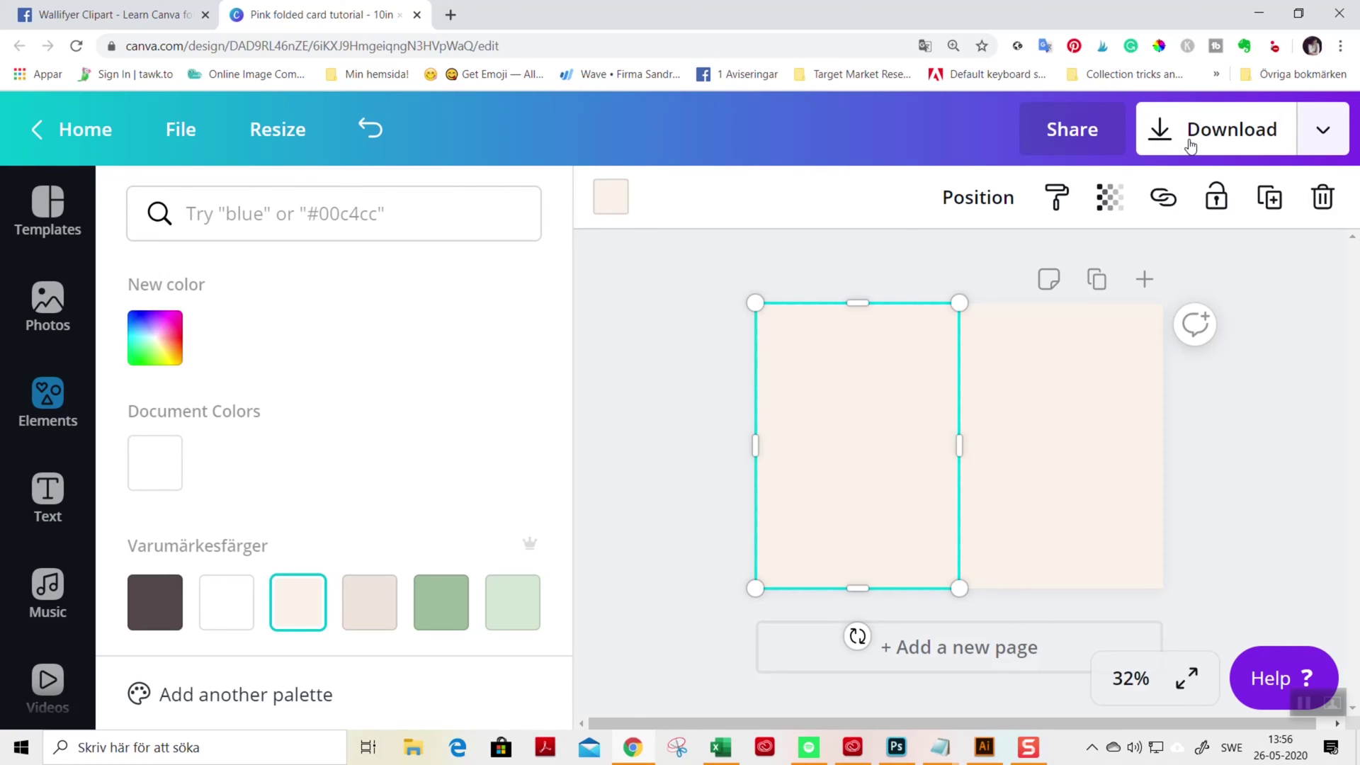
# Lock the left and right cream half-panels in place, then clear the selection
pyautogui.hotkey('ctrl', '+')
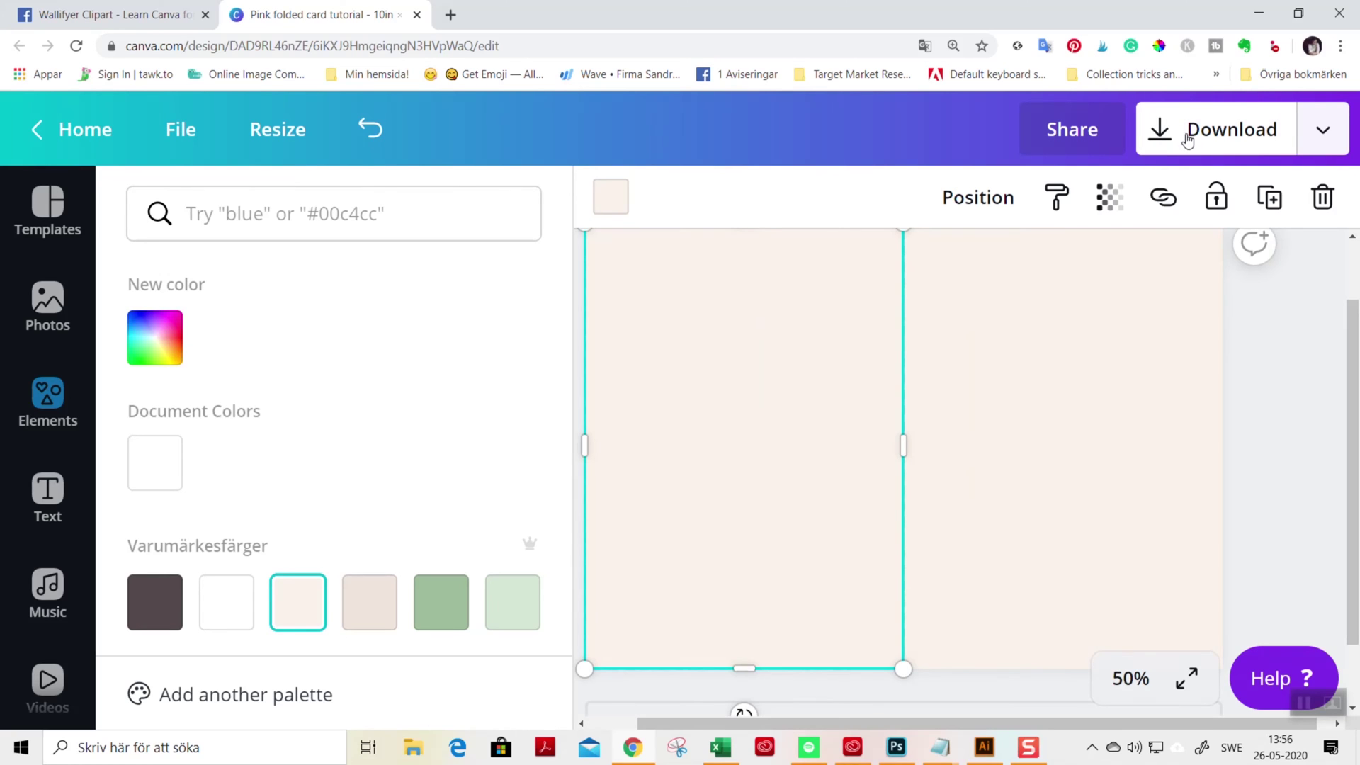
pyautogui.scroll(2, 1038, 320)
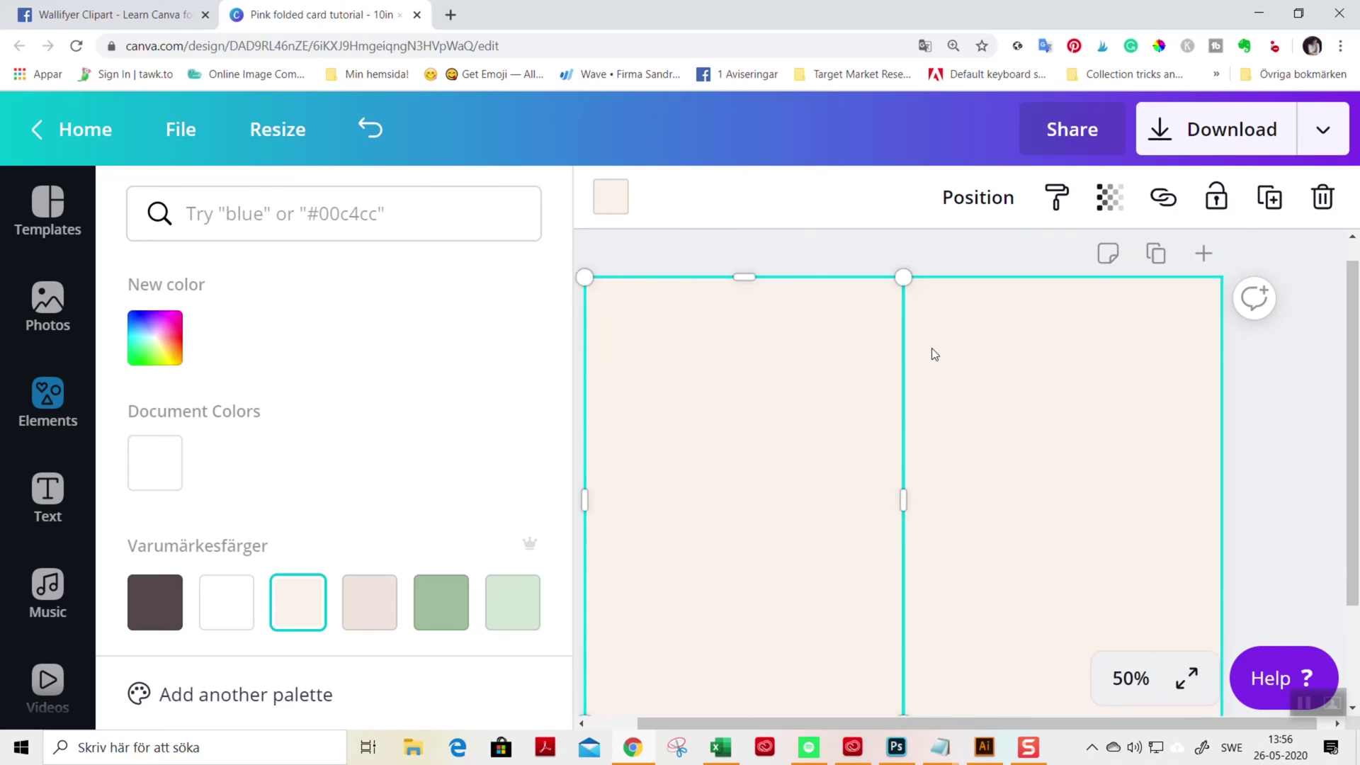
pyautogui.scroll(-2, 933, 347)
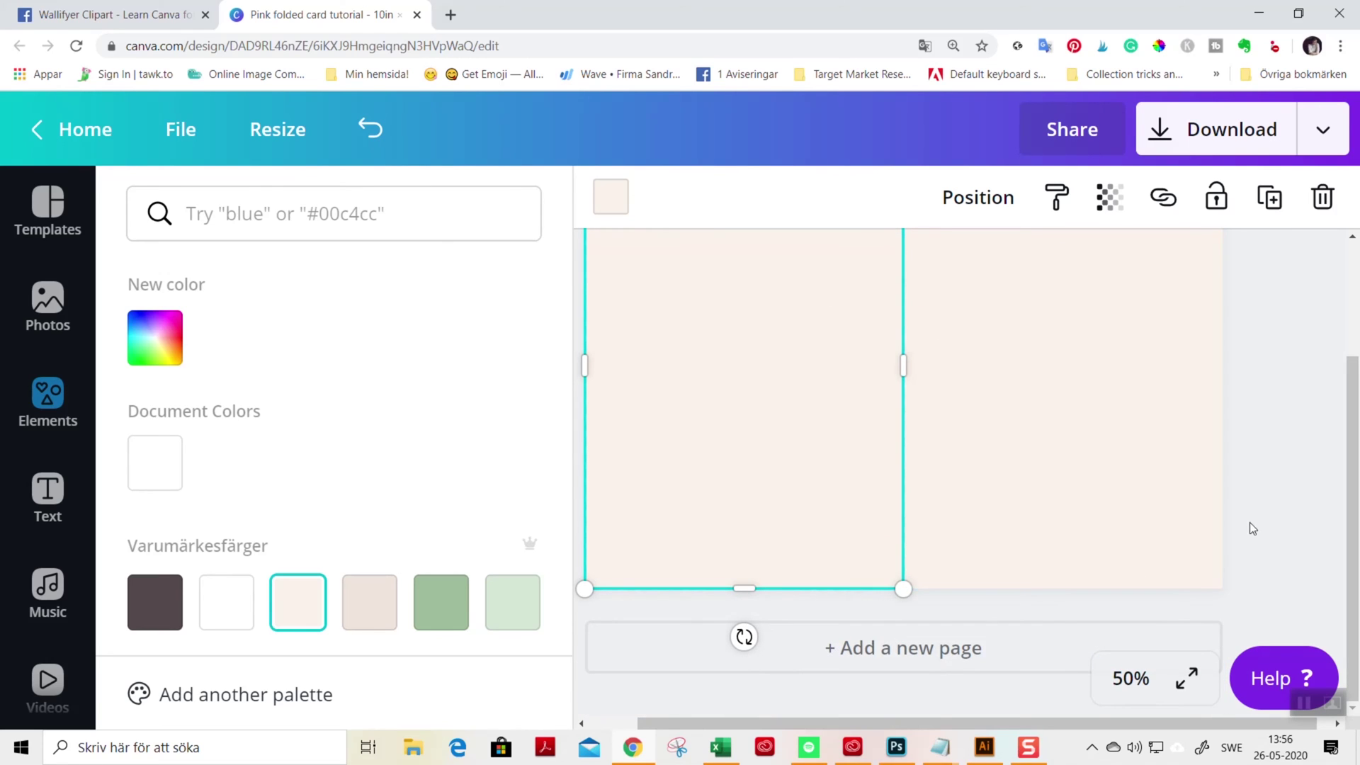
pyautogui.press('Escape')
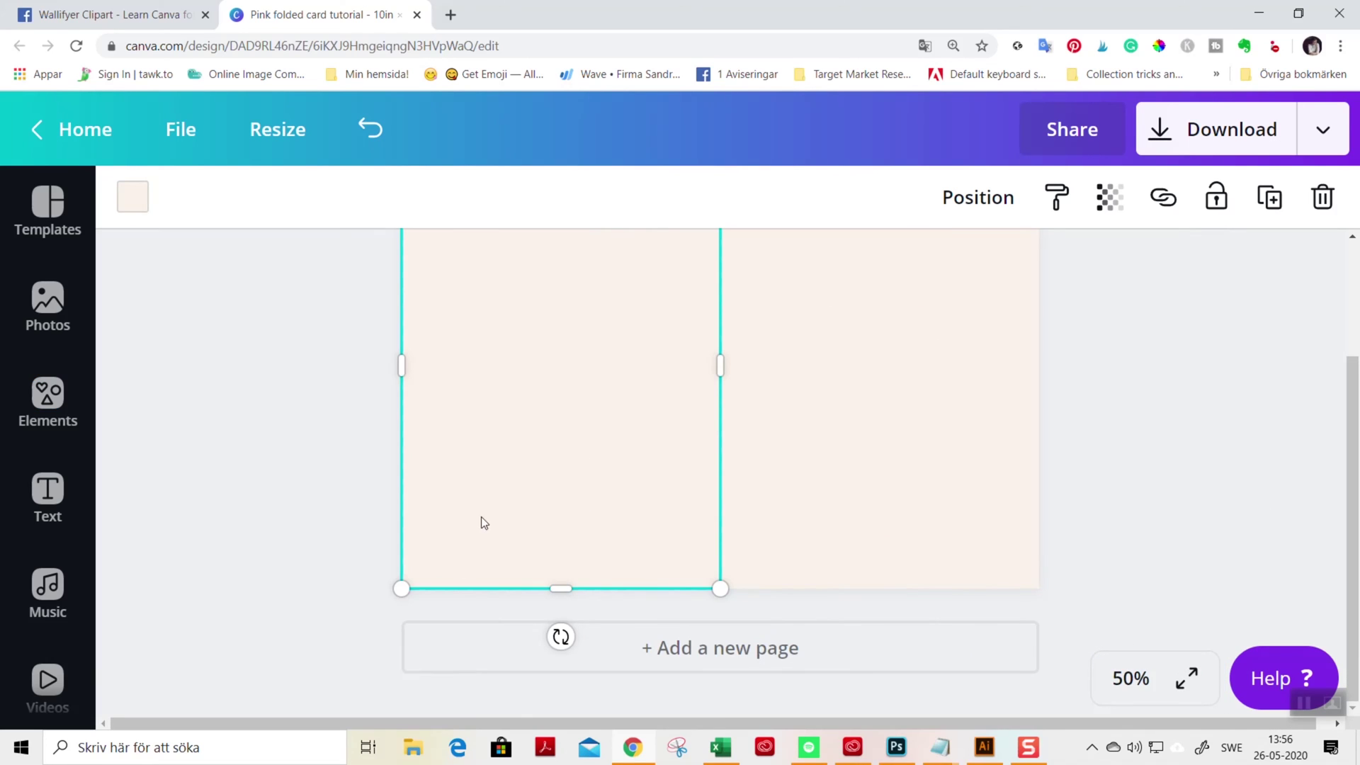
pyautogui.scroll(2, 1135, 425)
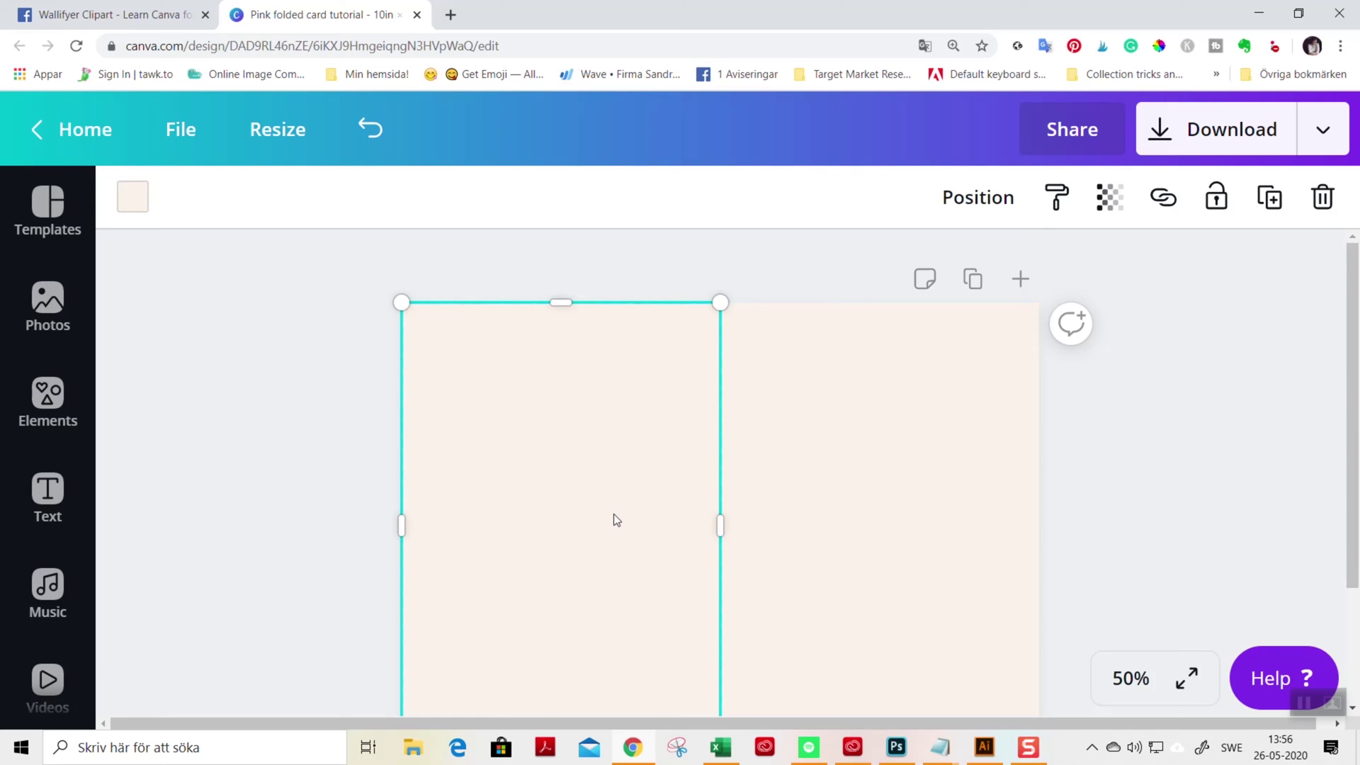
pyautogui.click(1215, 197)
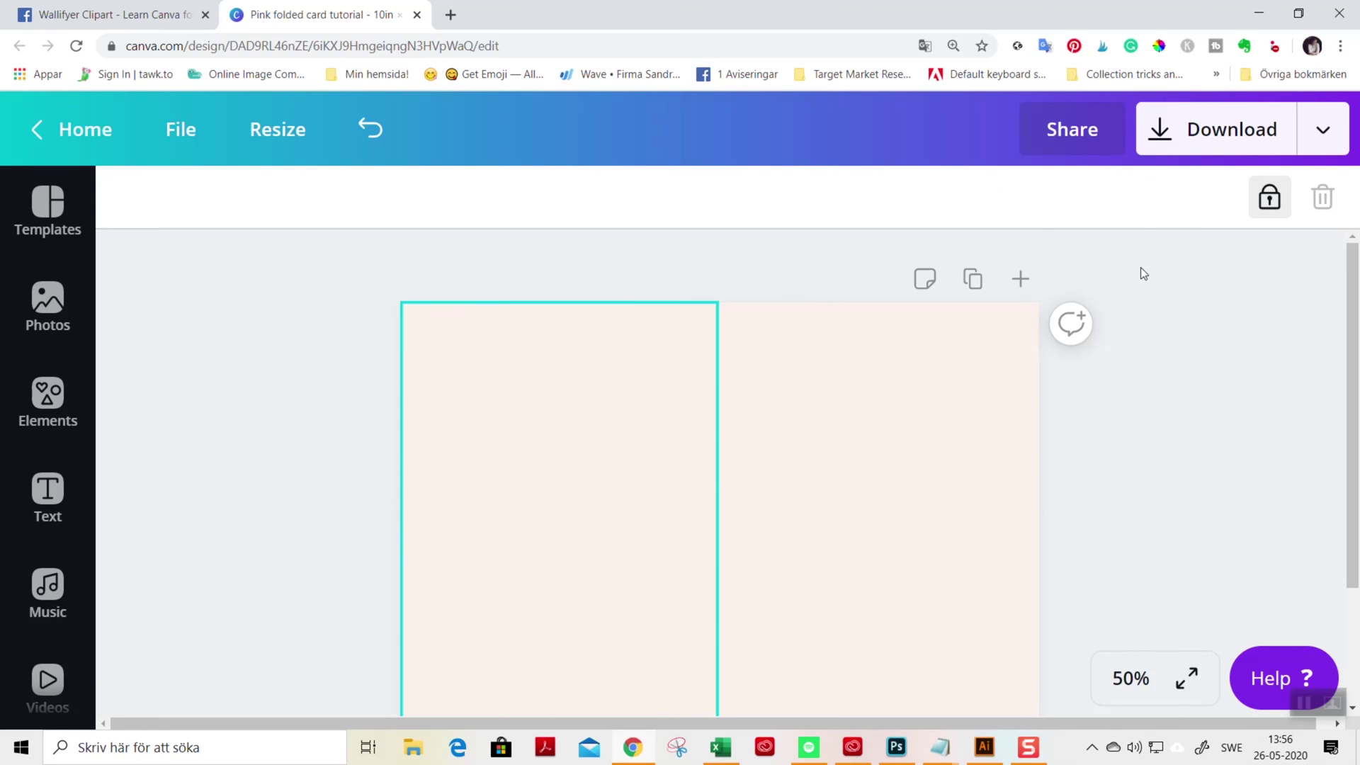
pyautogui.click(926, 422)
pyautogui.click(1226, 211)
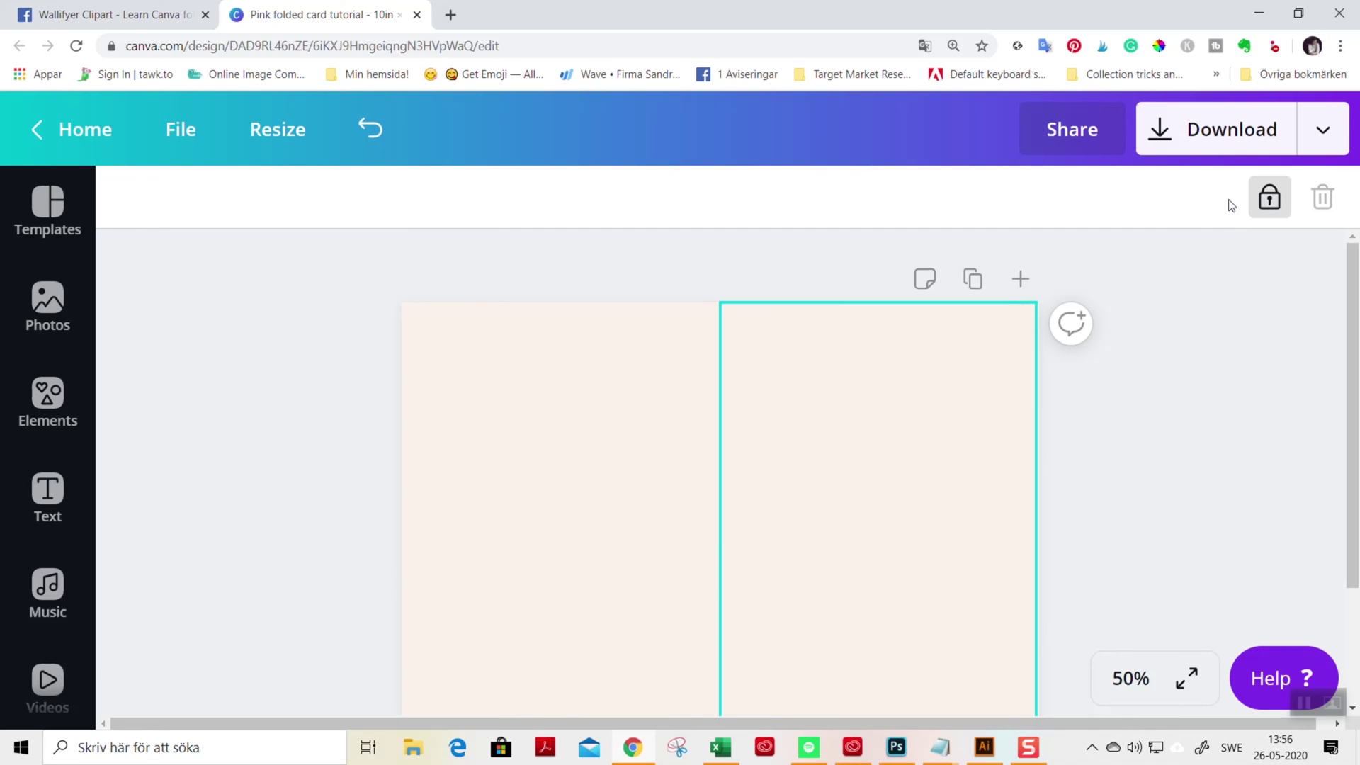
pyautogui.scroll(-3, 1210, 443)
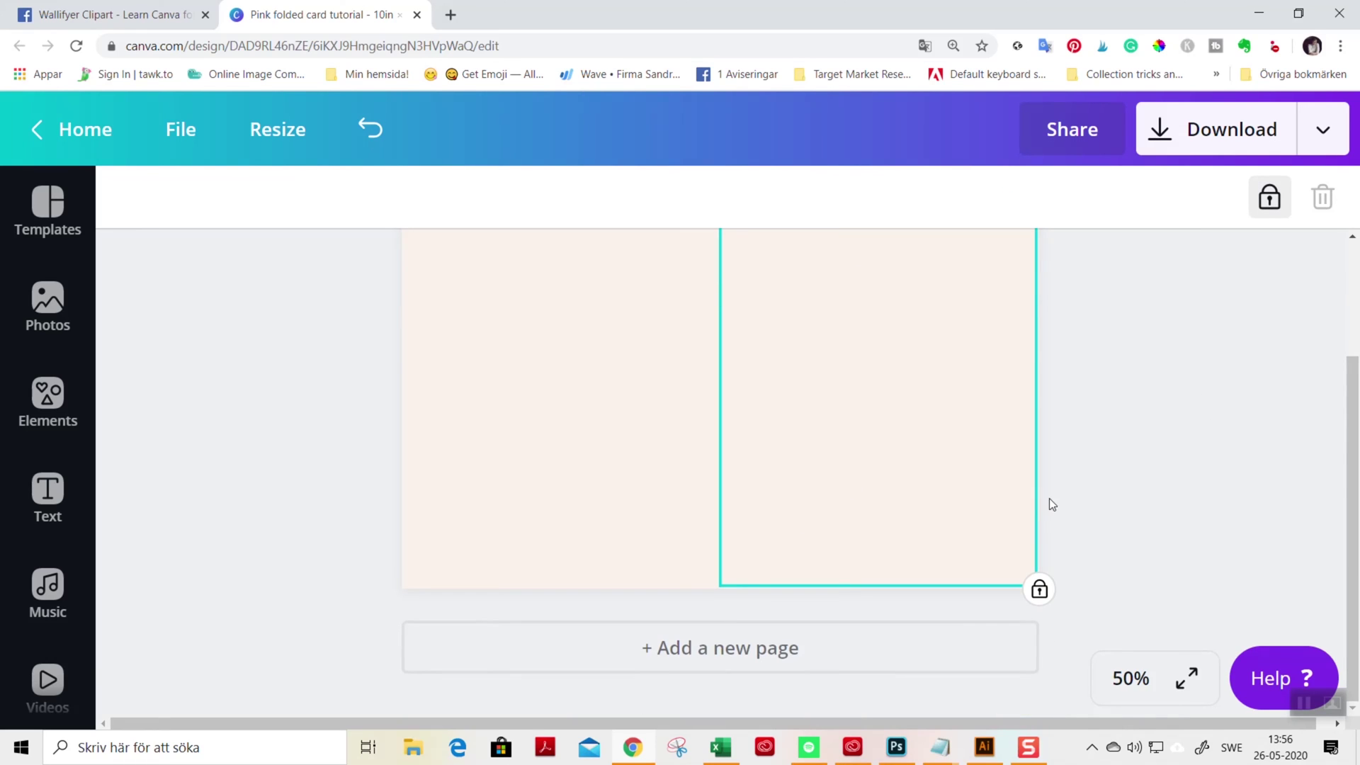
pyautogui.click(1259, 479)
pyautogui.scroll(3, 1253, 489)
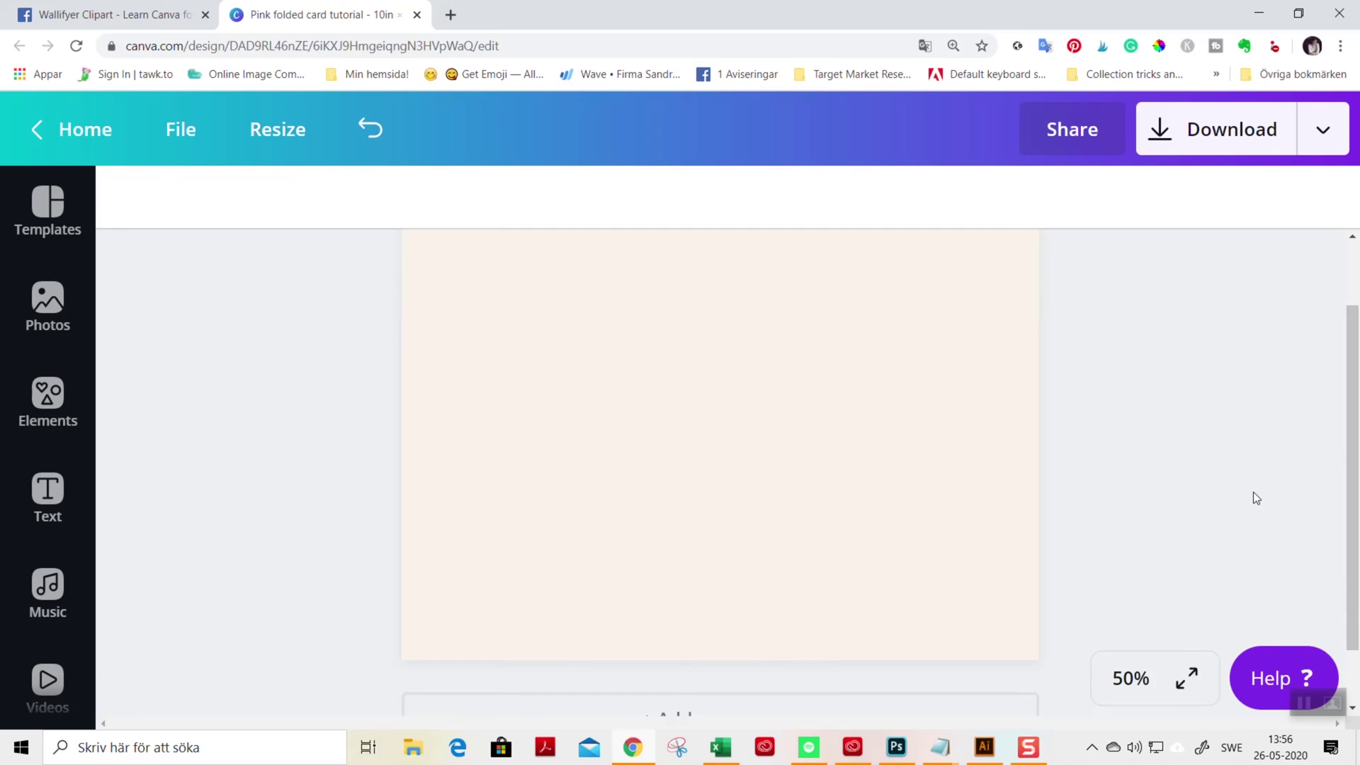
pyautogui.scroll(-1, 1233, 483)
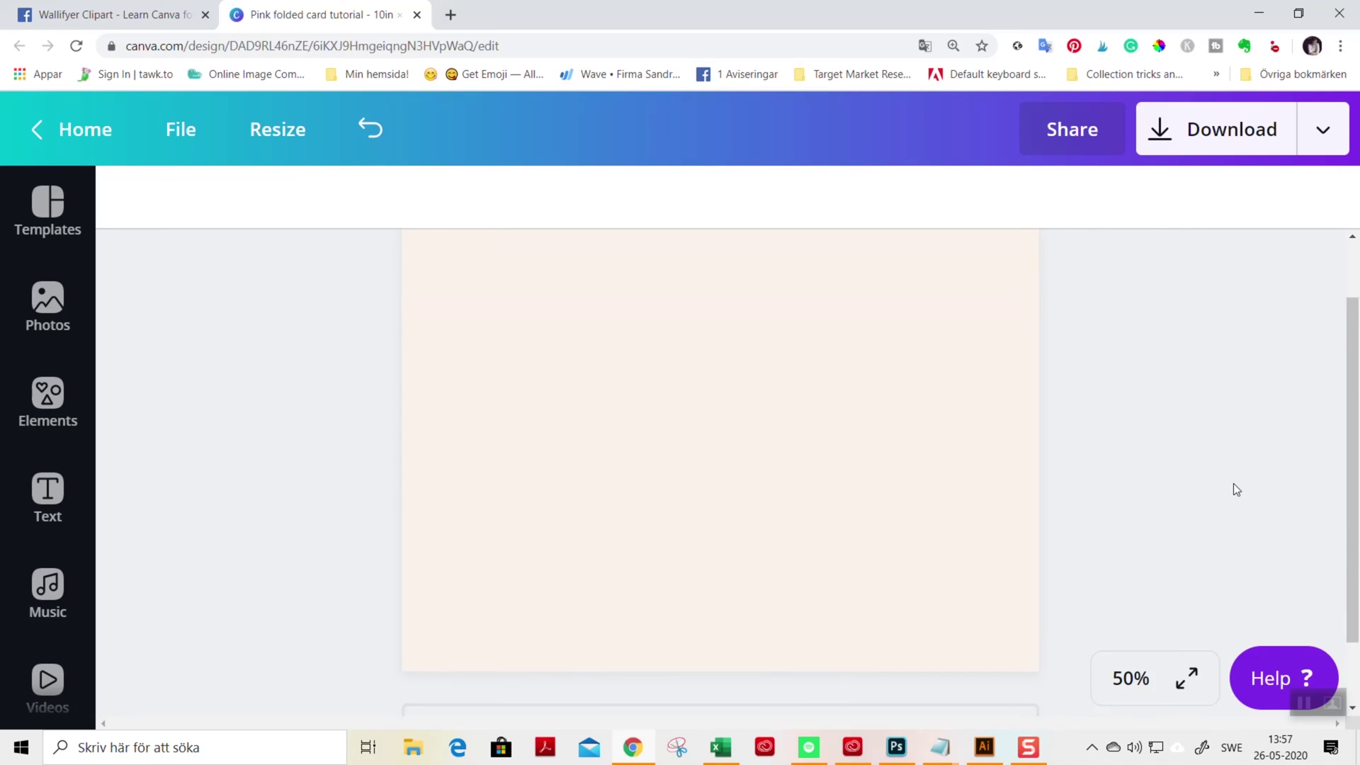
pyautogui.keyDown('ctrl'); pyautogui.scroll(-3, 1279, 480); pyautogui.keyUp('ctrl')
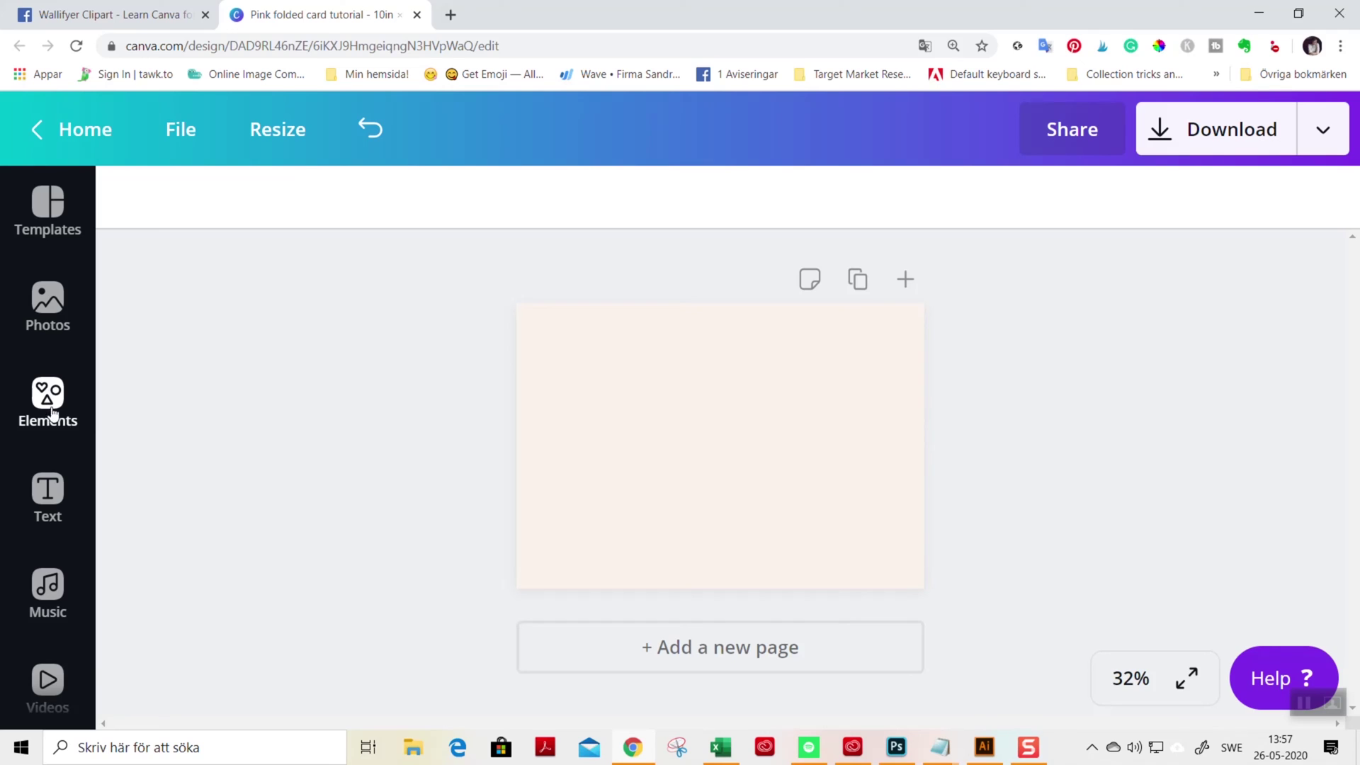
# Show the uploaded images, including the floral and textured paper pictures
pyautogui.scroll(-2, 55, 421)
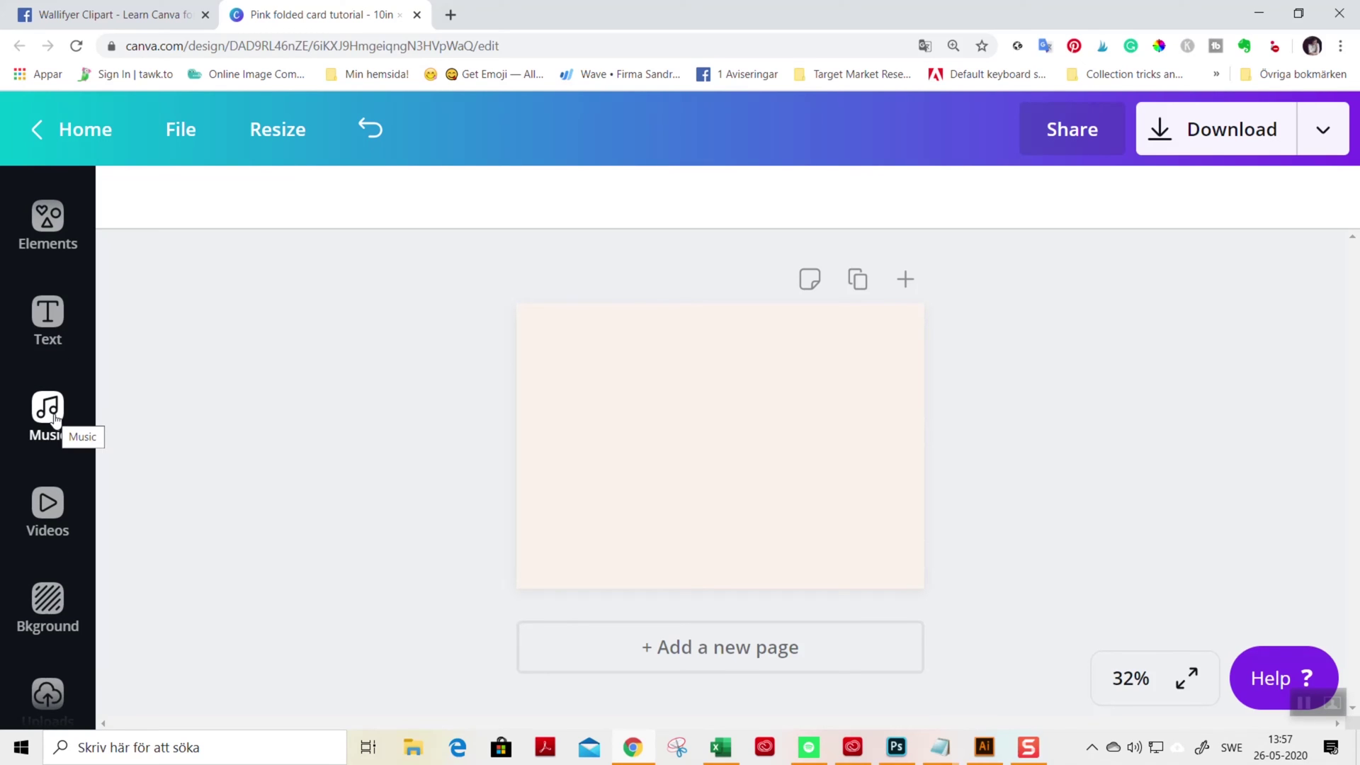
pyautogui.scroll(-1, 48, 531)
pyautogui.click(48, 615)
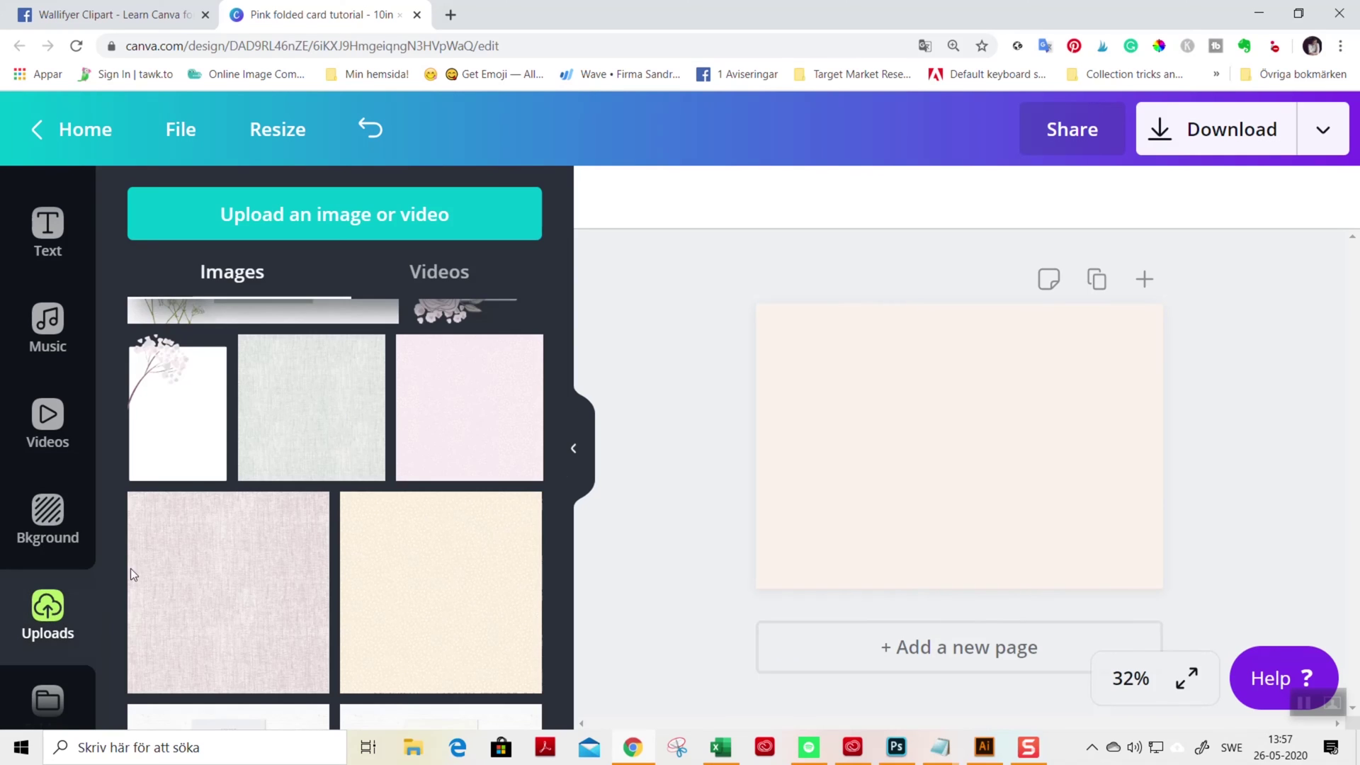
pyautogui.scroll(1, 334, 448)
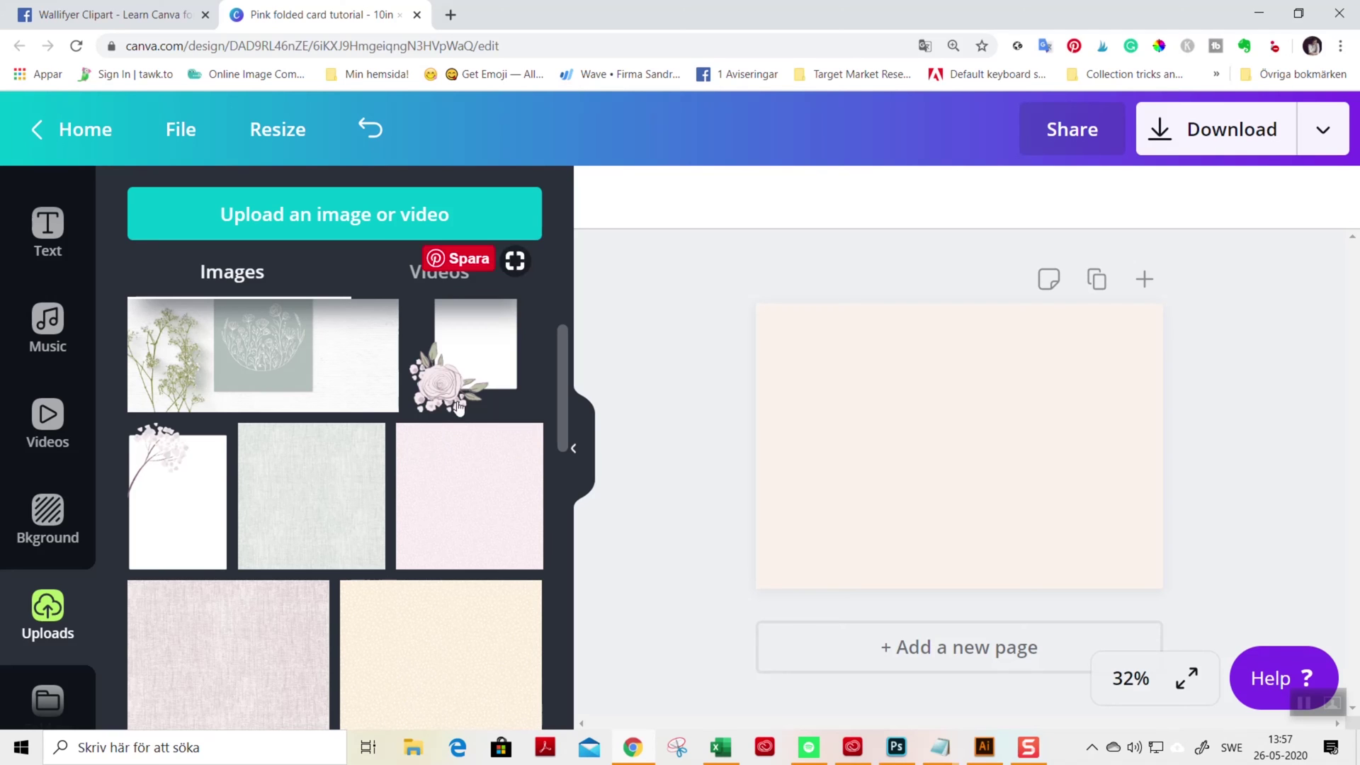
pyautogui.scroll(1, 446, 443)
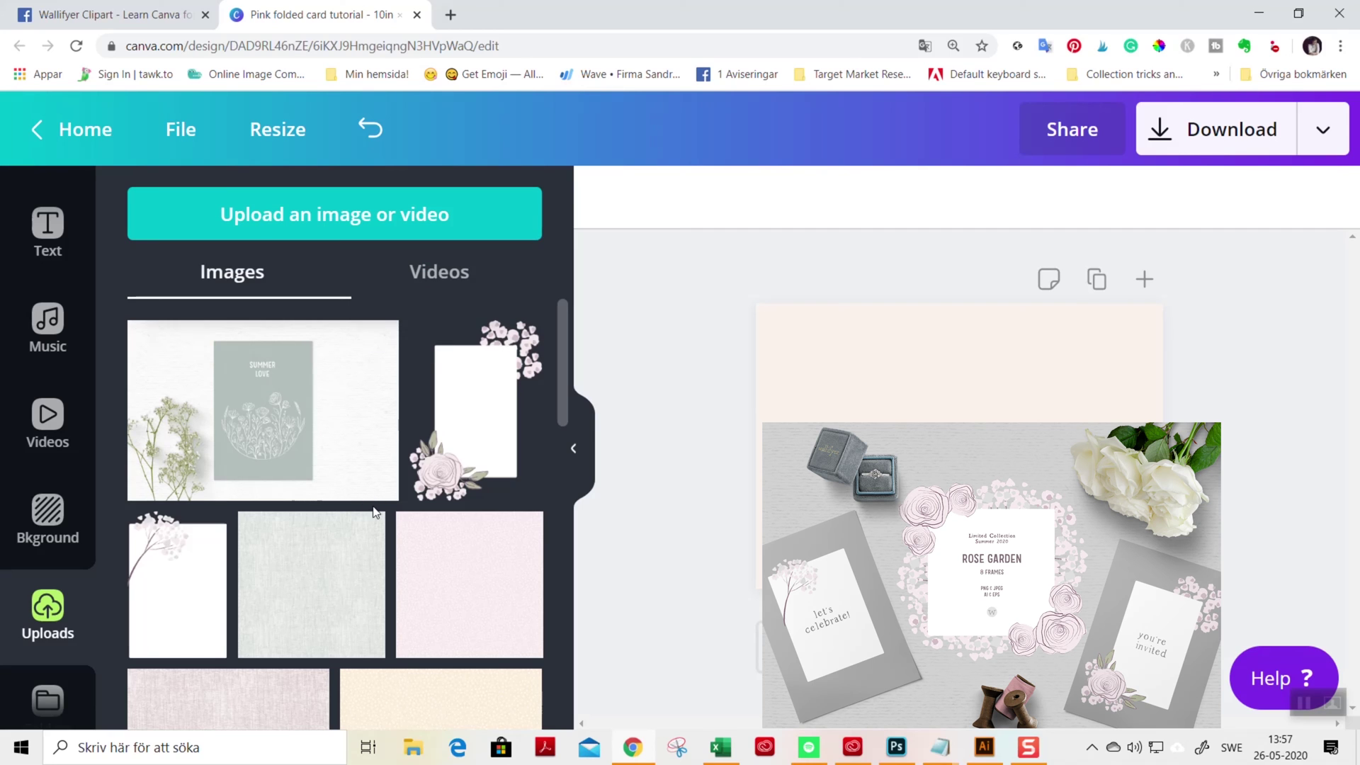
pyautogui.scroll(-1, 375, 516)
pyautogui.scroll(3, 40, 464)
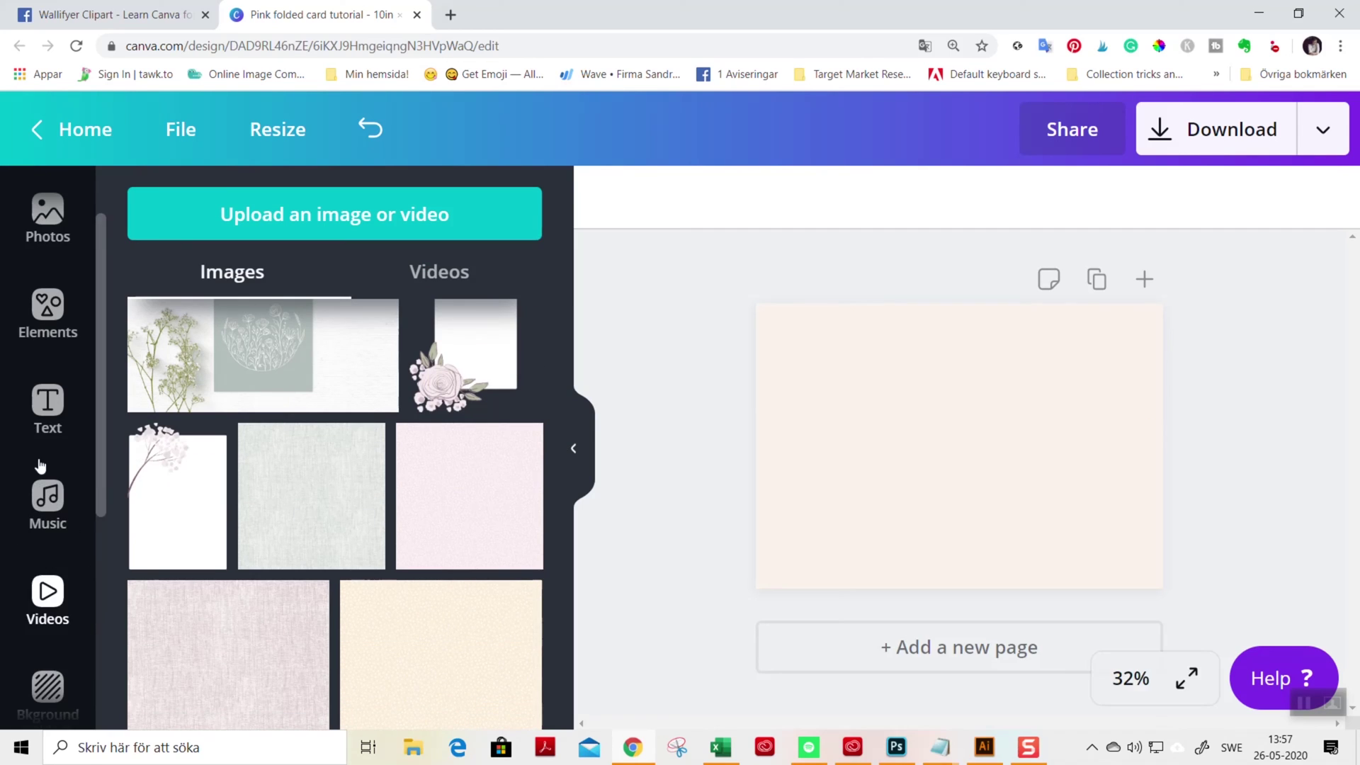
# Add a single-cell photo frame and resize it to sit inset within the right half
pyautogui.click(44, 396)
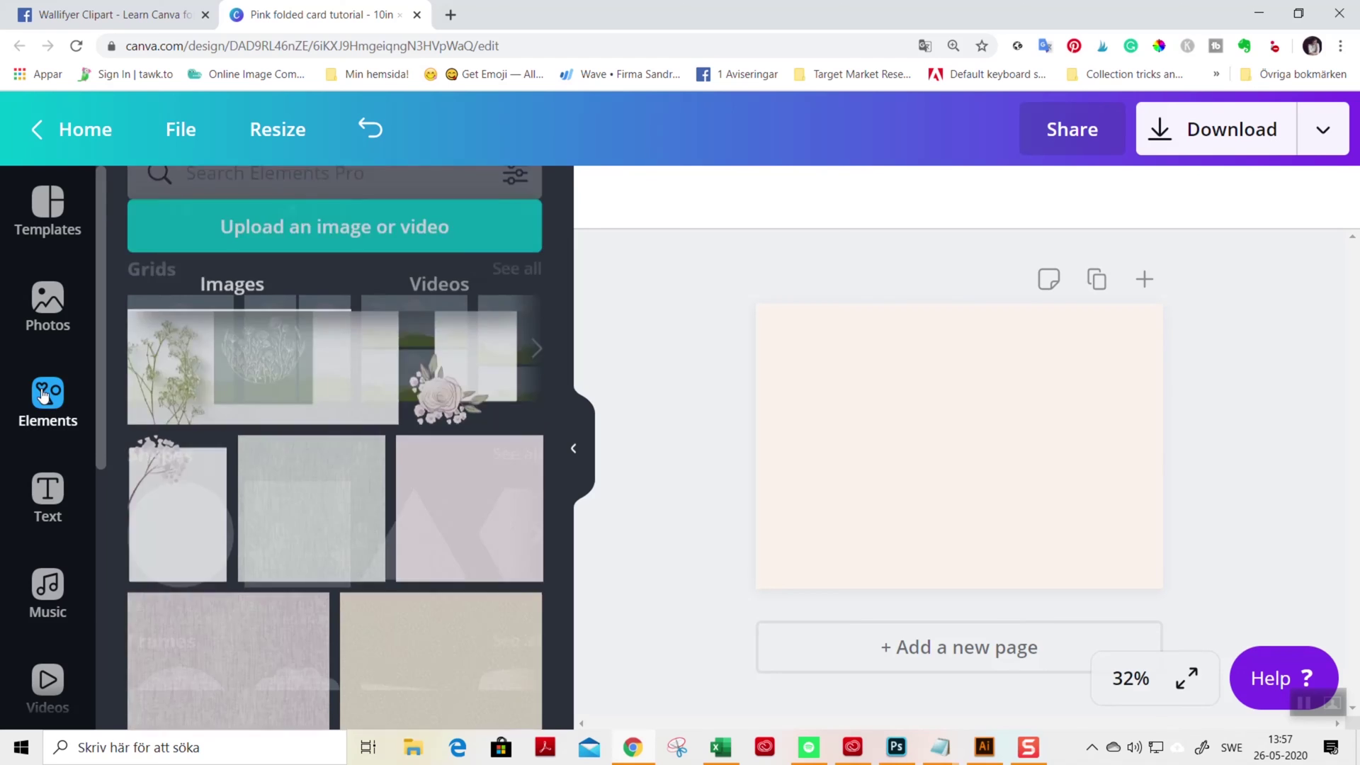
pyautogui.click(146, 427)
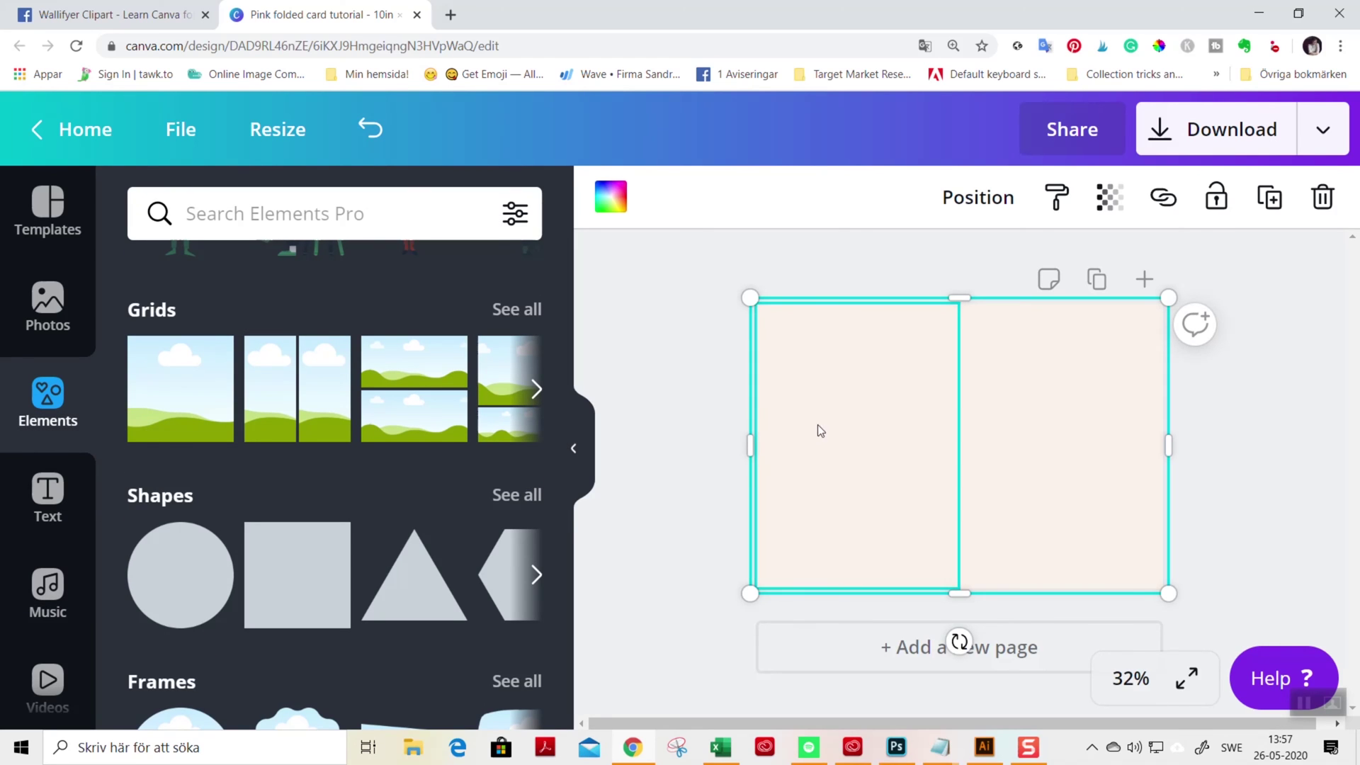
pyautogui.moveTo(747, 446); pyautogui.dragTo(1000, 463)
pyautogui.moveTo(1089, 308); pyautogui.dragTo(1093, 391)
pyautogui.moveTo(1172, 490); pyautogui.dragTo(1148, 491)
pyautogui.moveTo(1087, 524); pyautogui.dragTo(1073, 493)
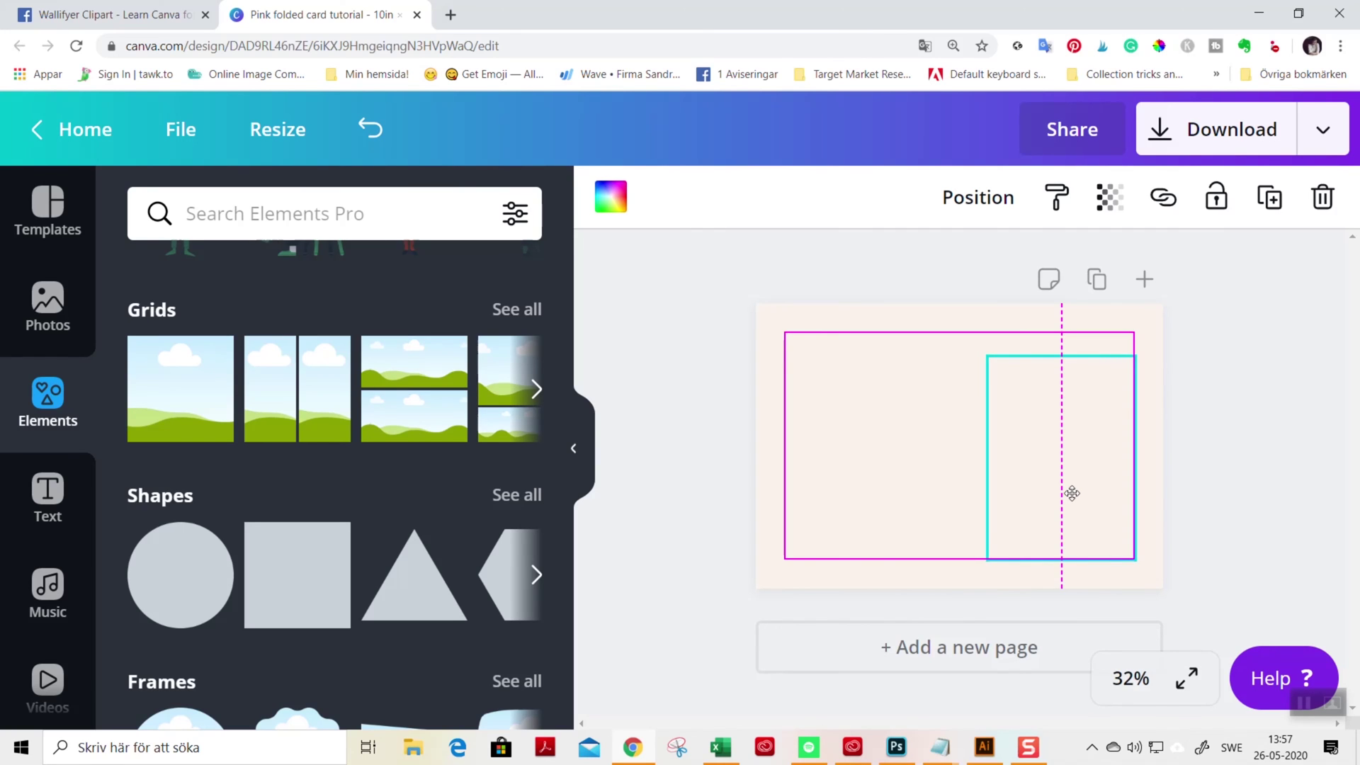
pyautogui.moveTo(1072, 493); pyautogui.dragTo(1069, 478)
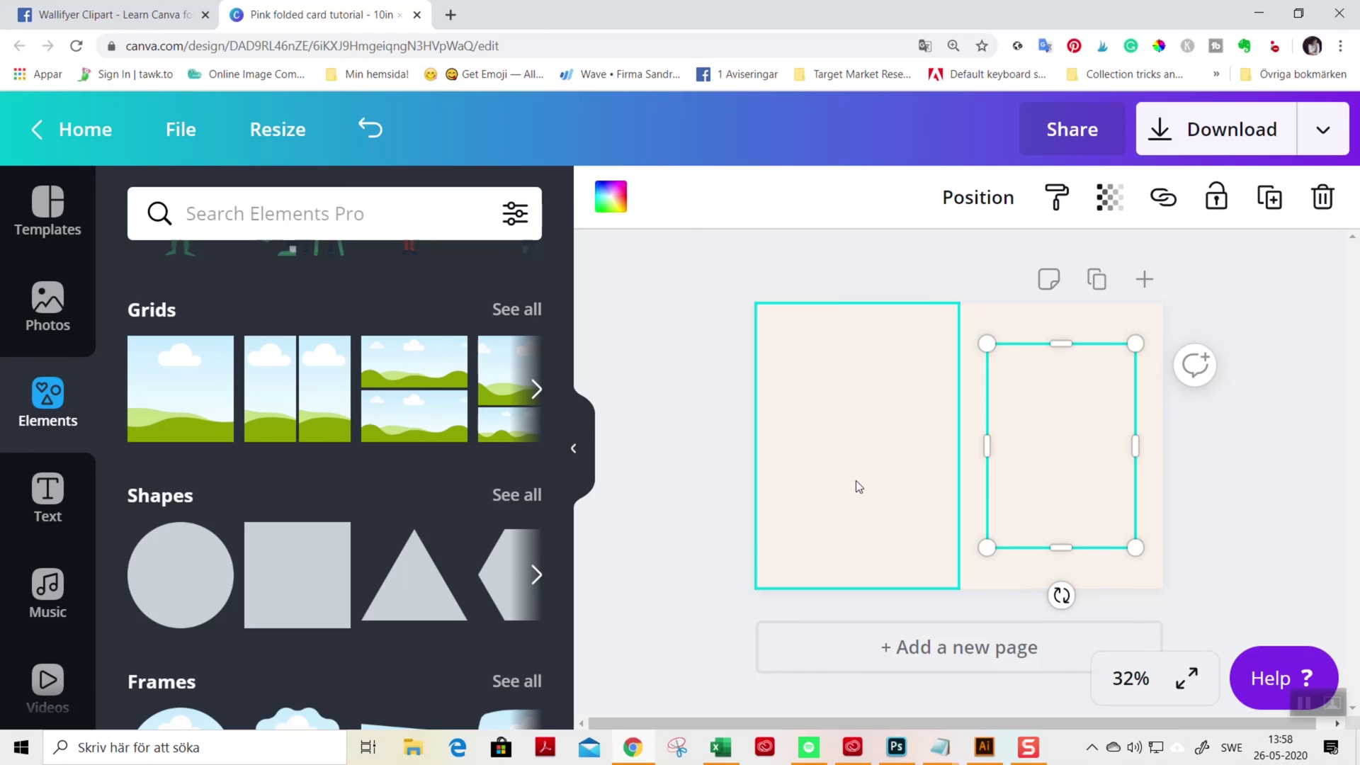
# Lock the frame, then unlock the left half and recolour it light green
pyautogui.click(1216, 197)
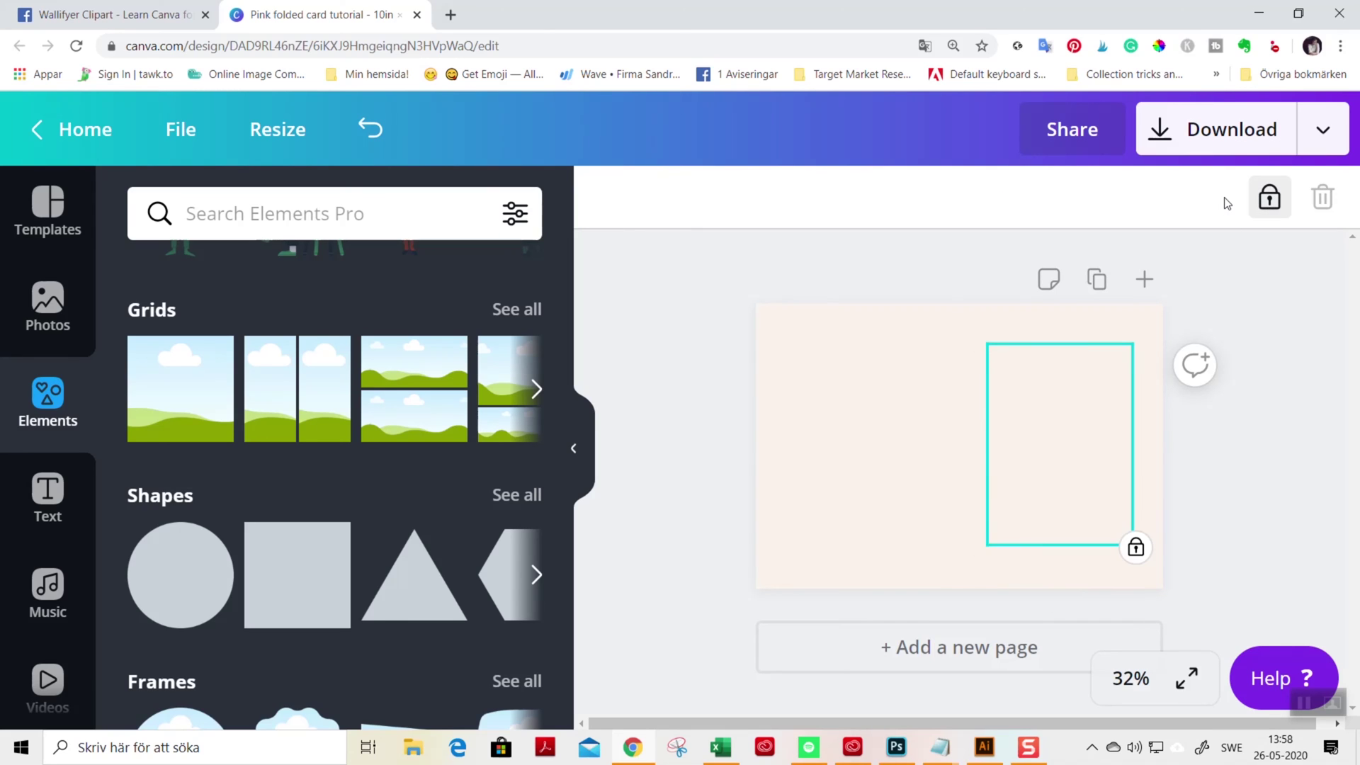
pyautogui.click(879, 418)
pyautogui.click(1269, 197)
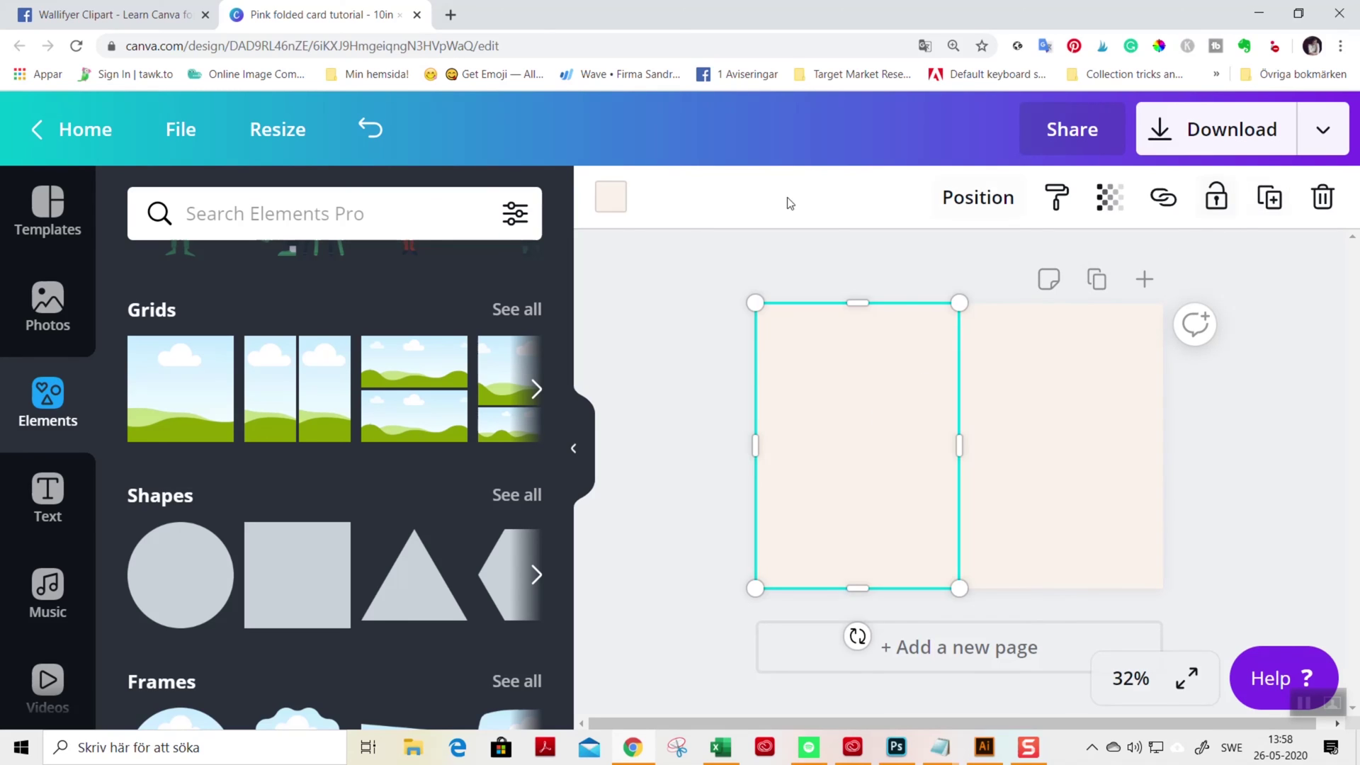
pyautogui.click(613, 195)
pyautogui.click(519, 599)
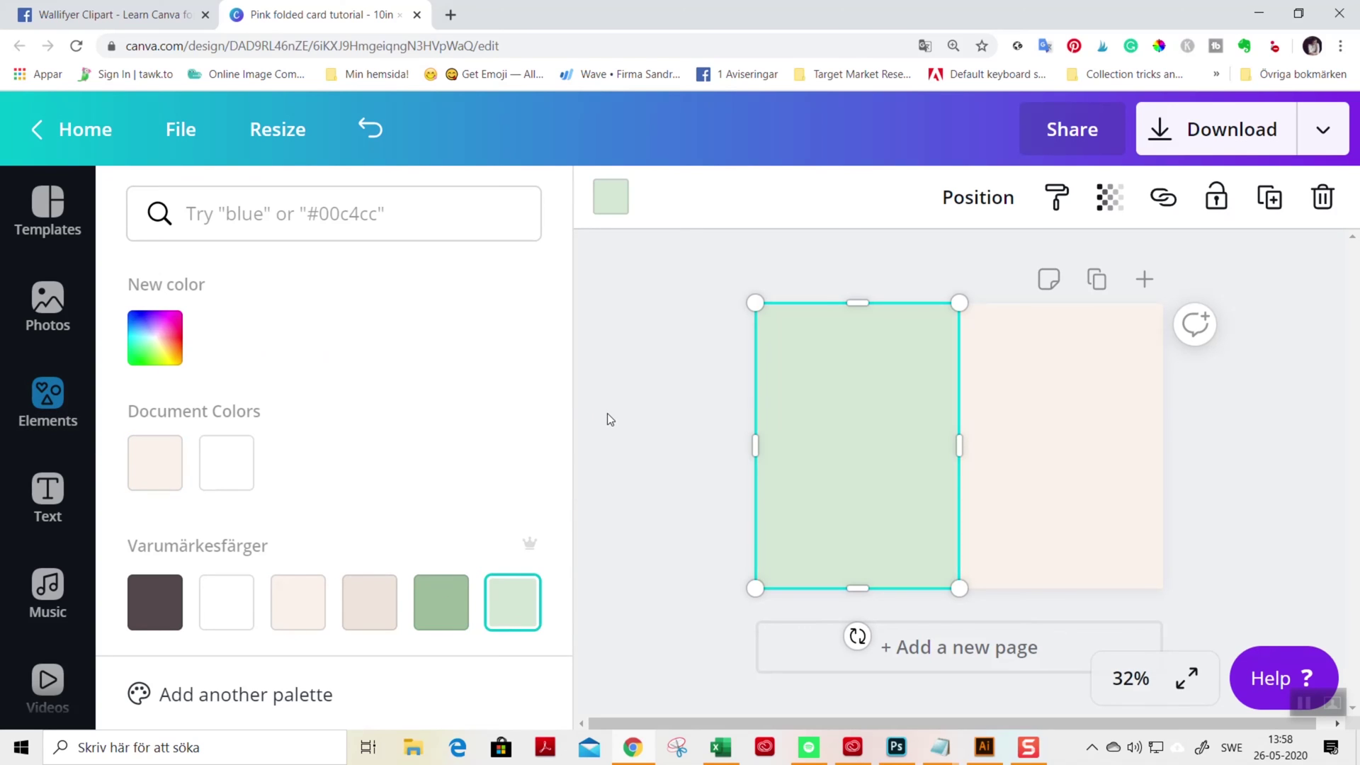
# Fill the right-half frame with the uploaded pink blossom sprig image
pyautogui.click(667, 280)
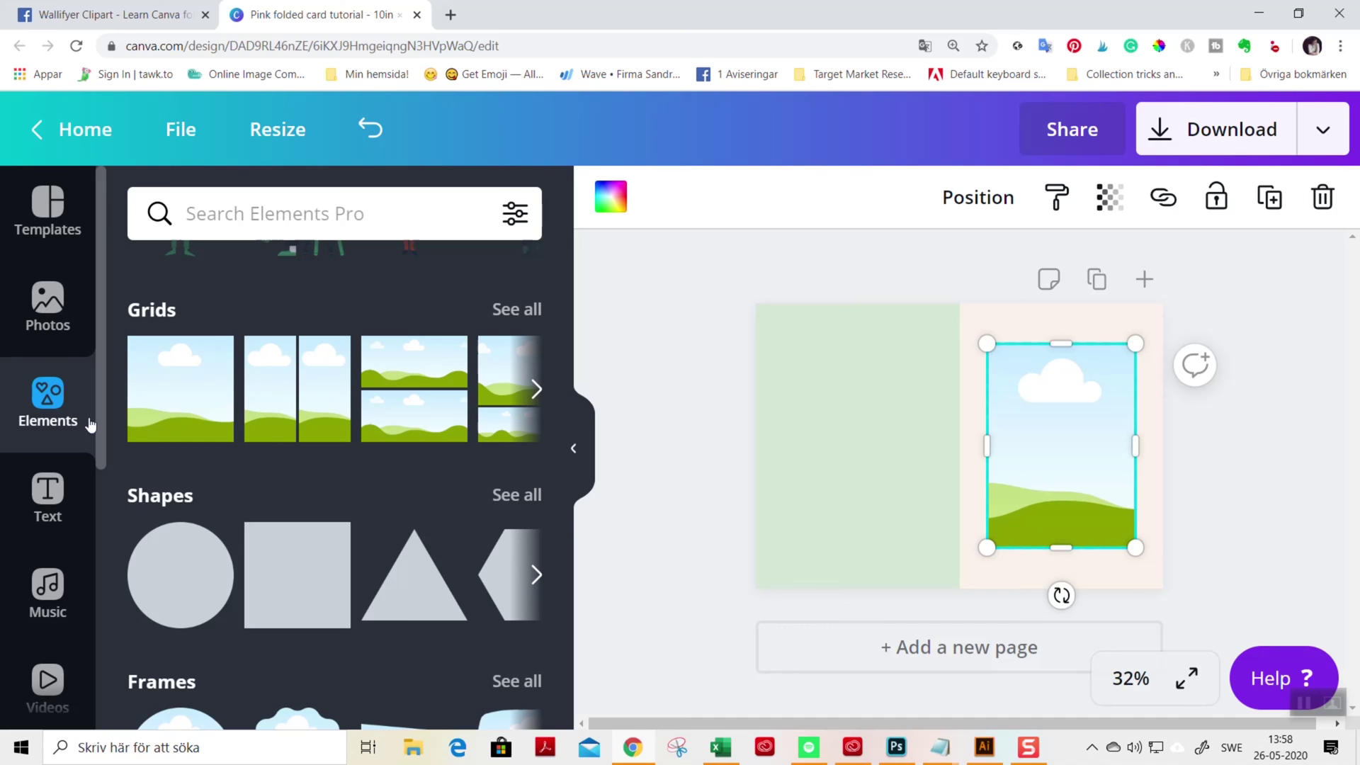
pyautogui.scroll(-1, 48, 602)
pyautogui.scroll(-3, 48, 605)
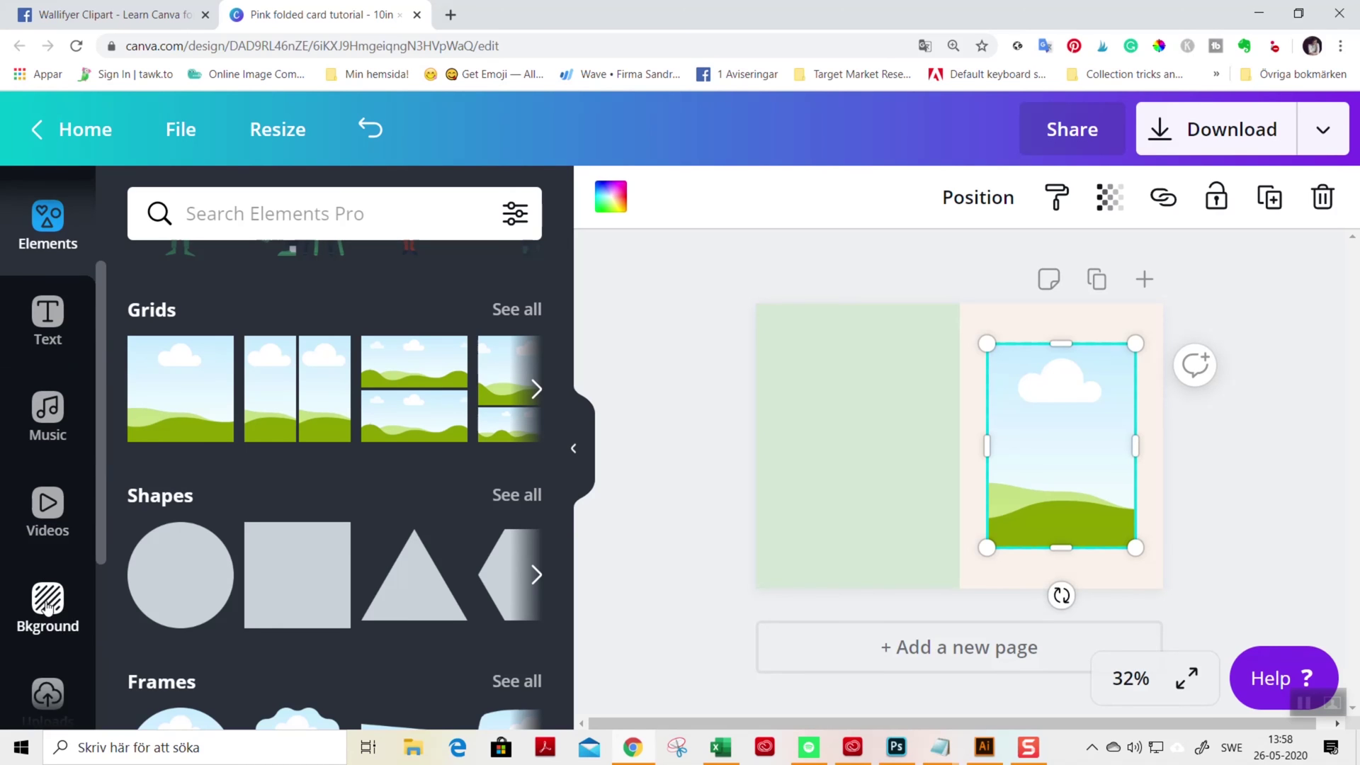
pyautogui.click(47, 609)
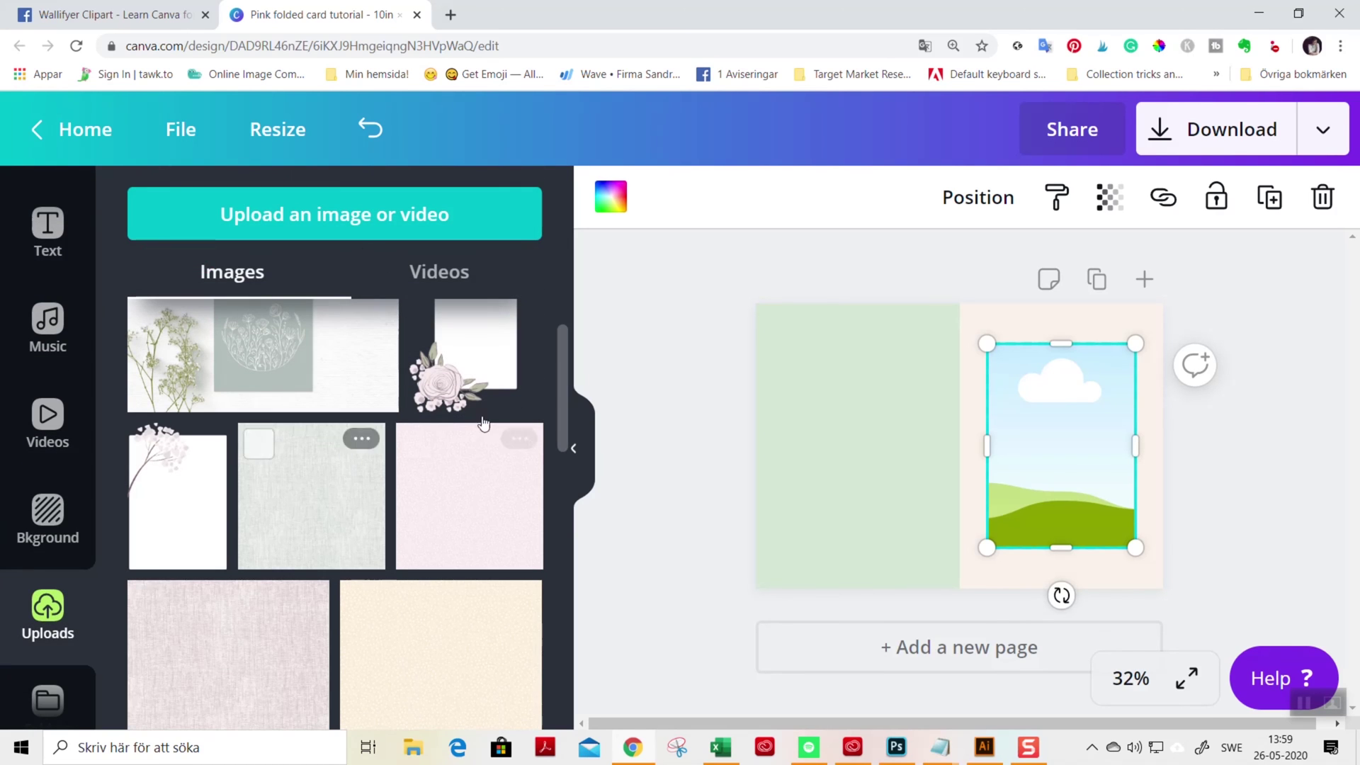
pyautogui.moveTo(172, 489); pyautogui.dragTo(1028, 421)
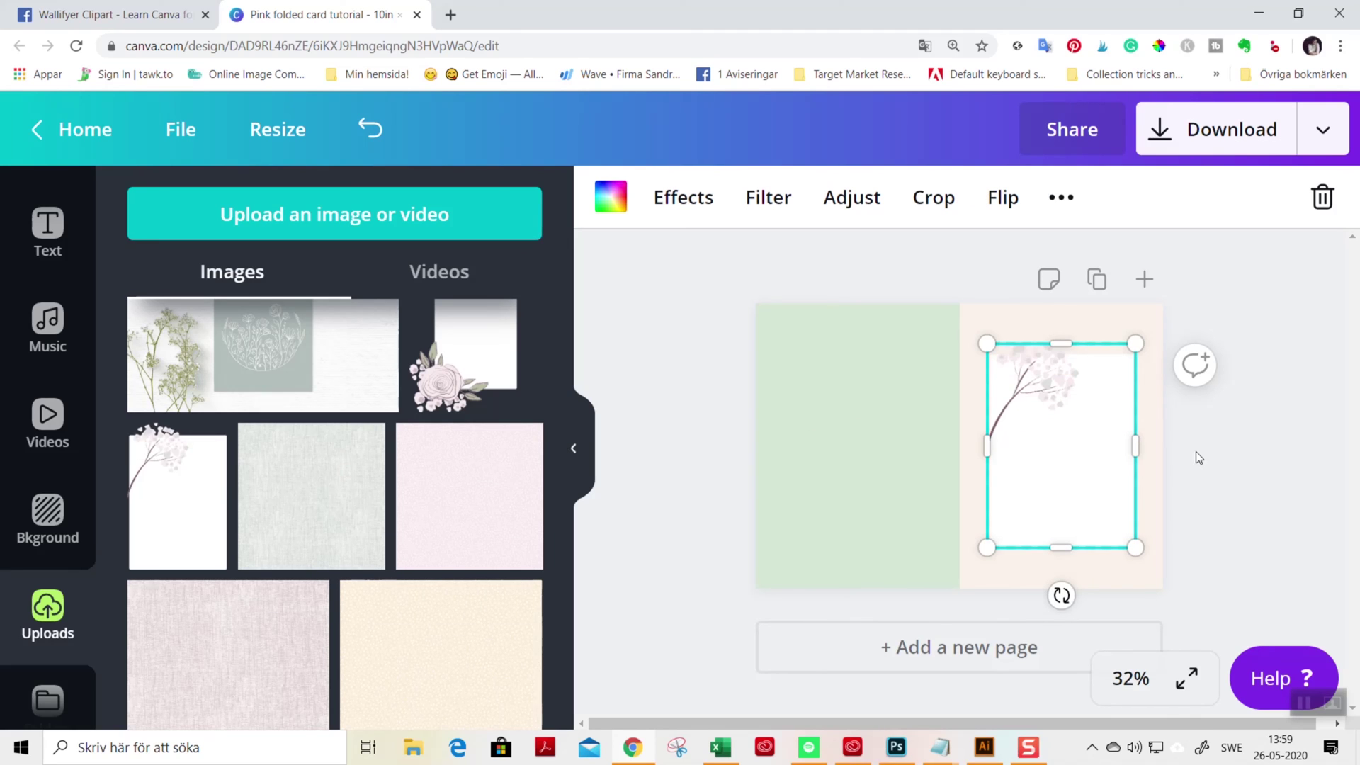
pyautogui.click(1260, 500)
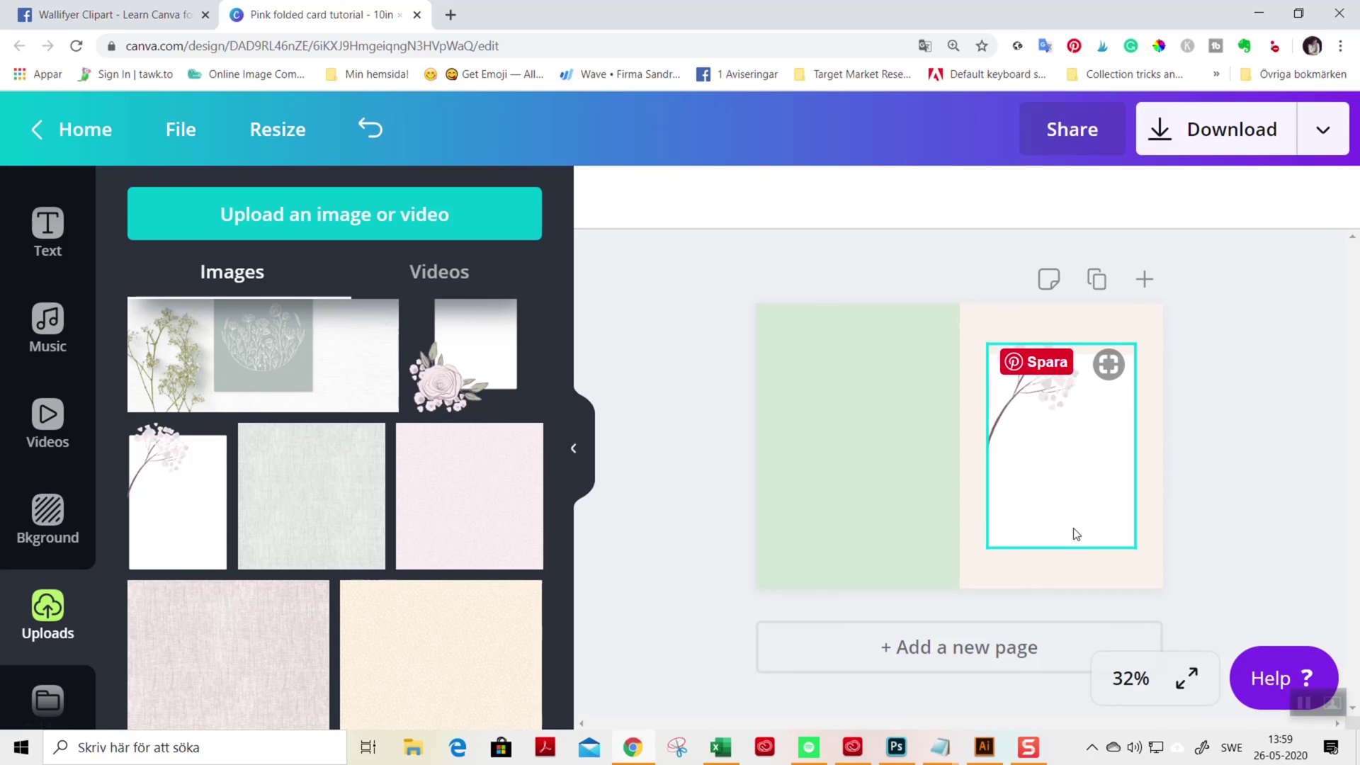
pyautogui.scroll(3, 37, 395)
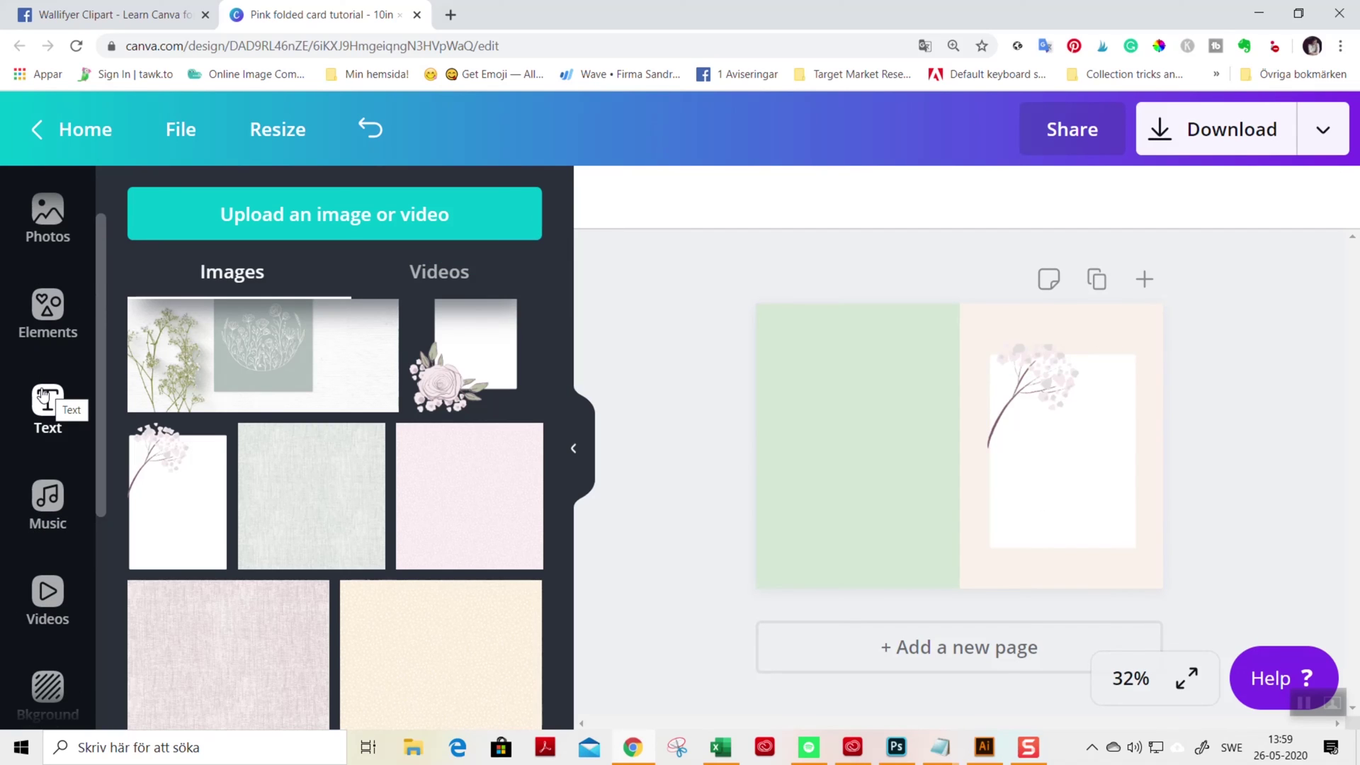
# Add the 'love and joy' script font combination to the card and shrink it to fit the frame
pyautogui.click(44, 395)
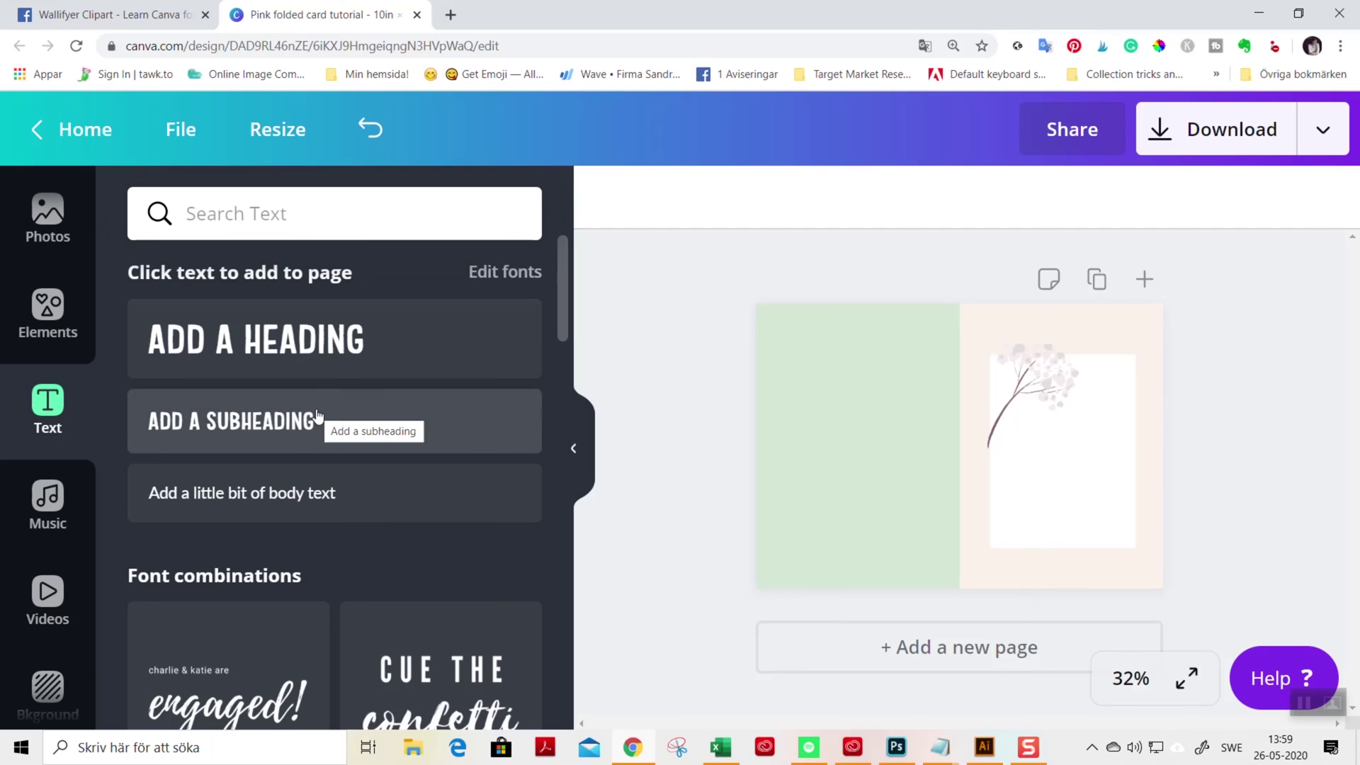
pyautogui.scroll(-6, 437, 476)
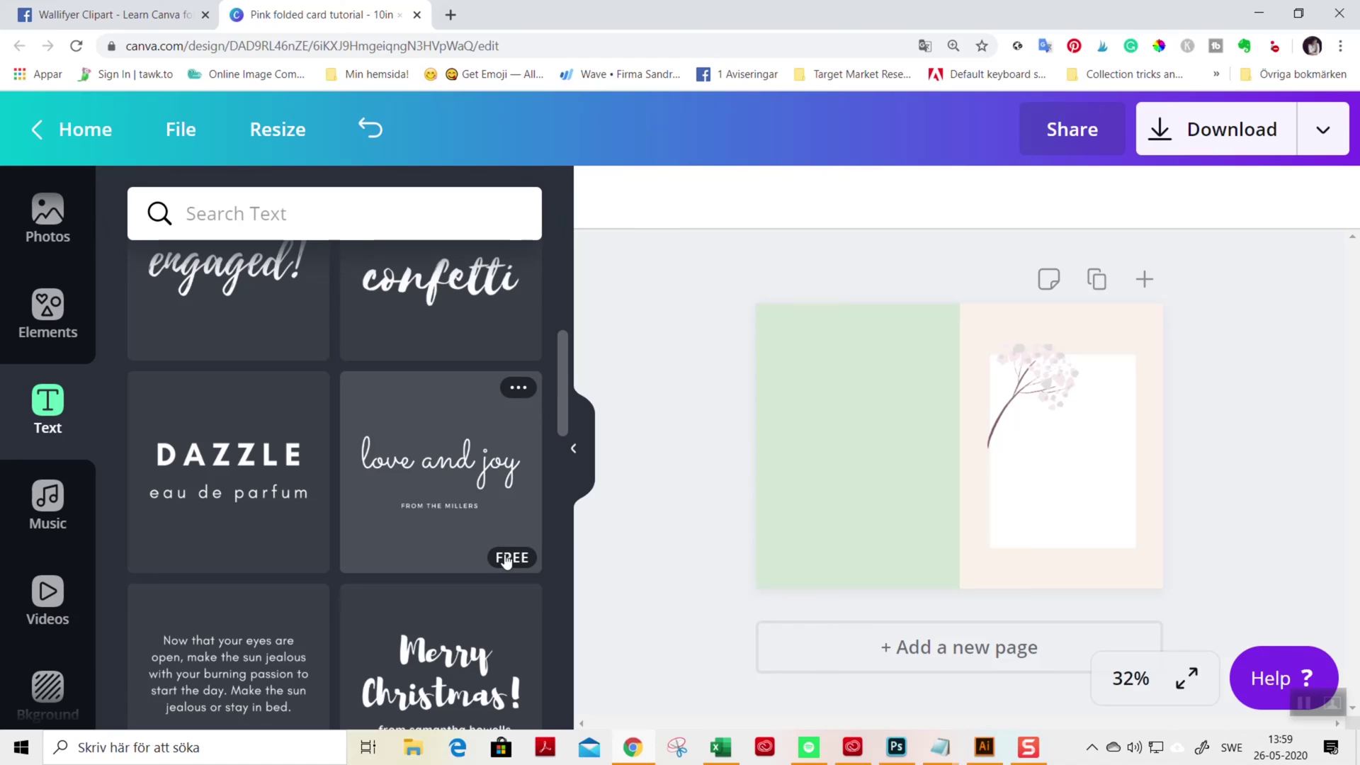
pyautogui.moveTo(445, 468); pyautogui.dragTo(1011, 457)
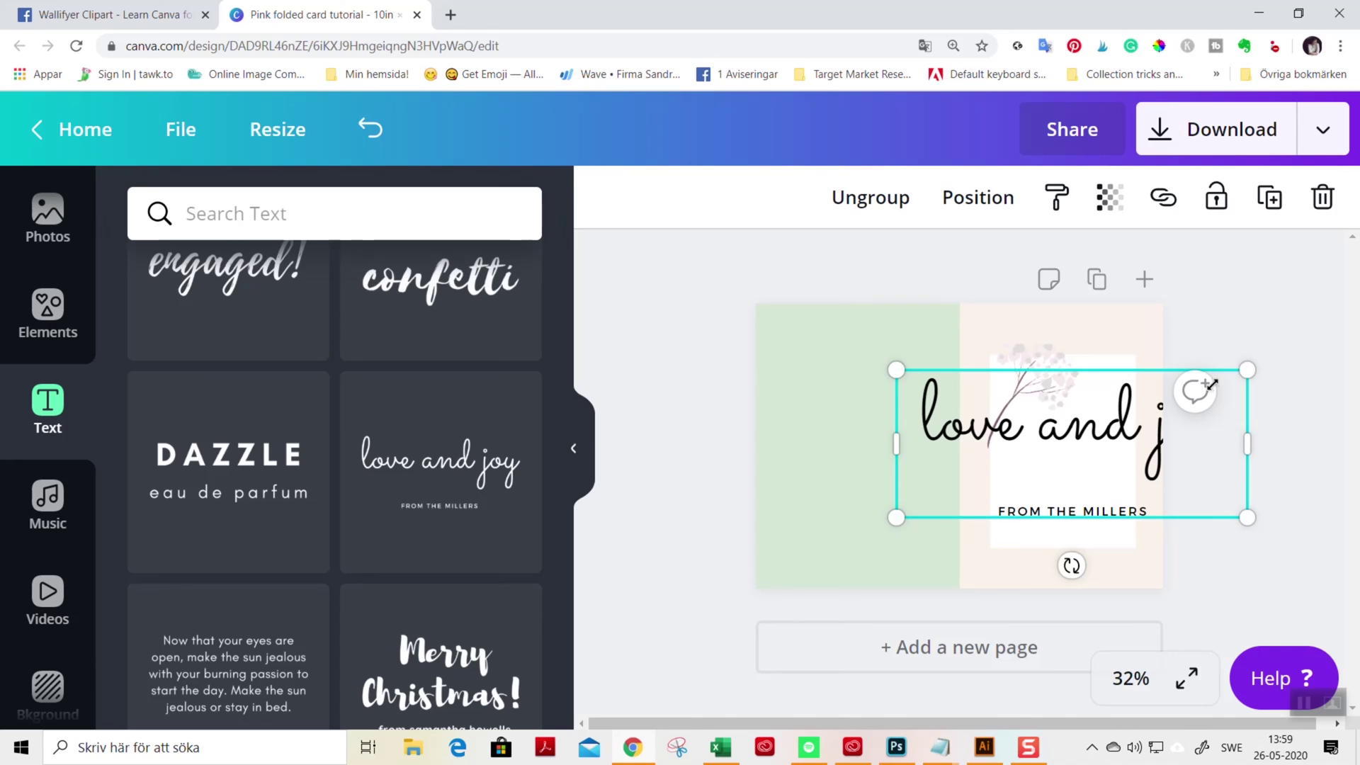
pyautogui.moveTo(1211, 385); pyautogui.dragTo(1073, 457)
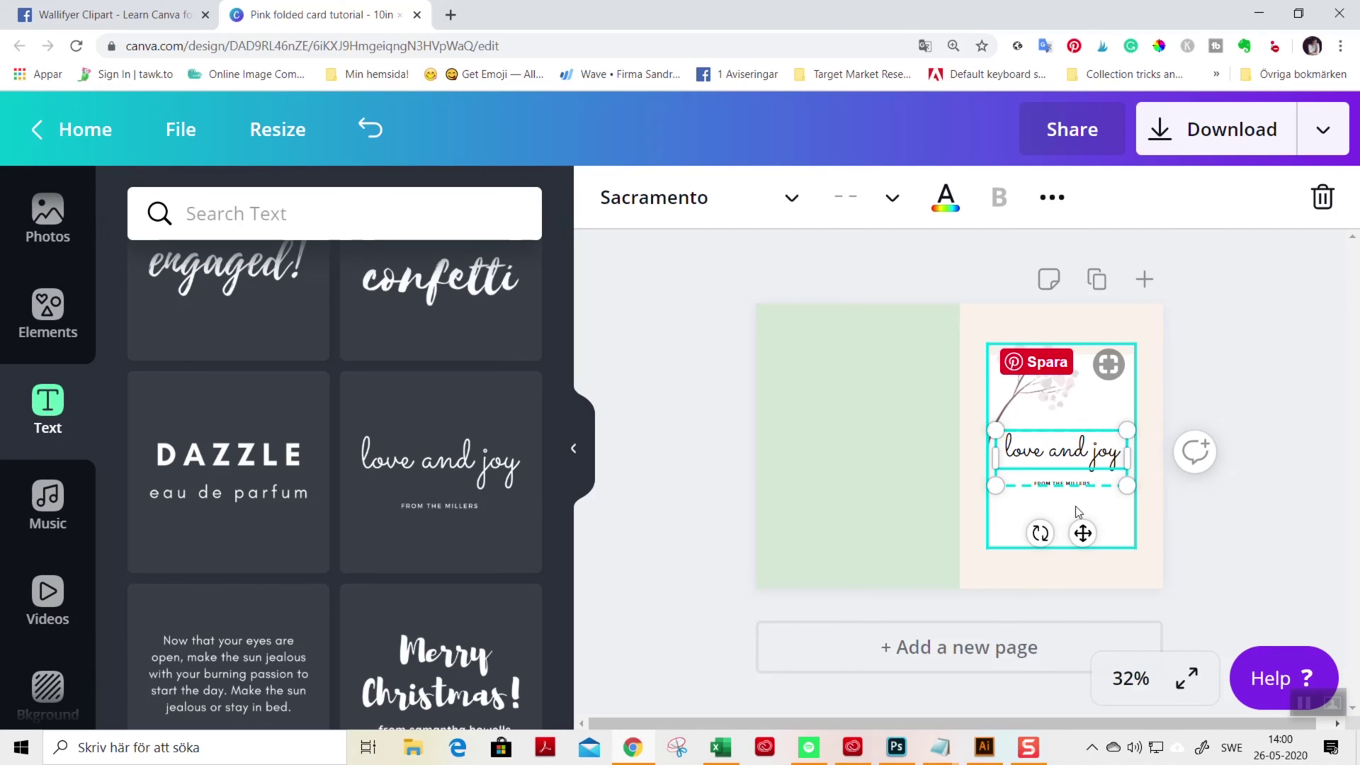
# Colour the 'love and joy' text with the brown brand swatch, confirming it is #54494b
pyautogui.click(946, 197)
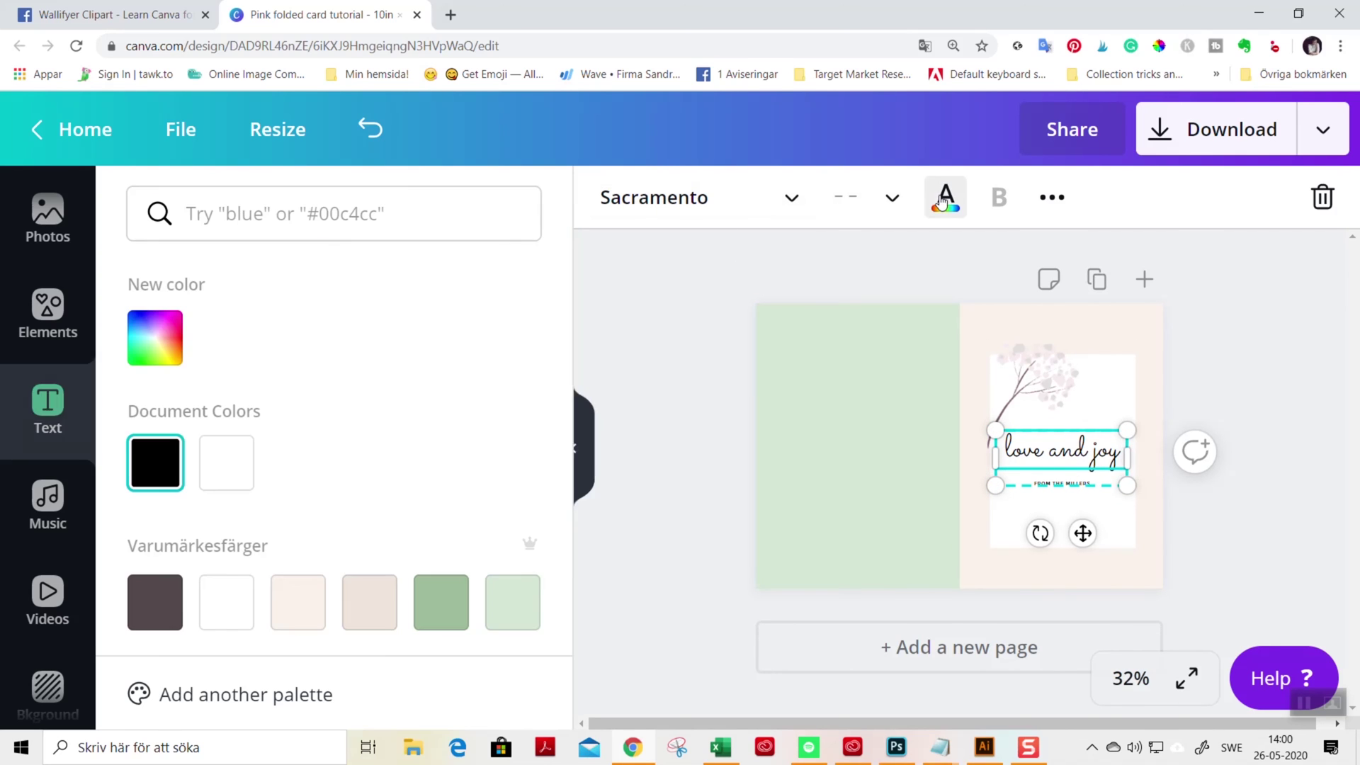
pyautogui.click(154, 606)
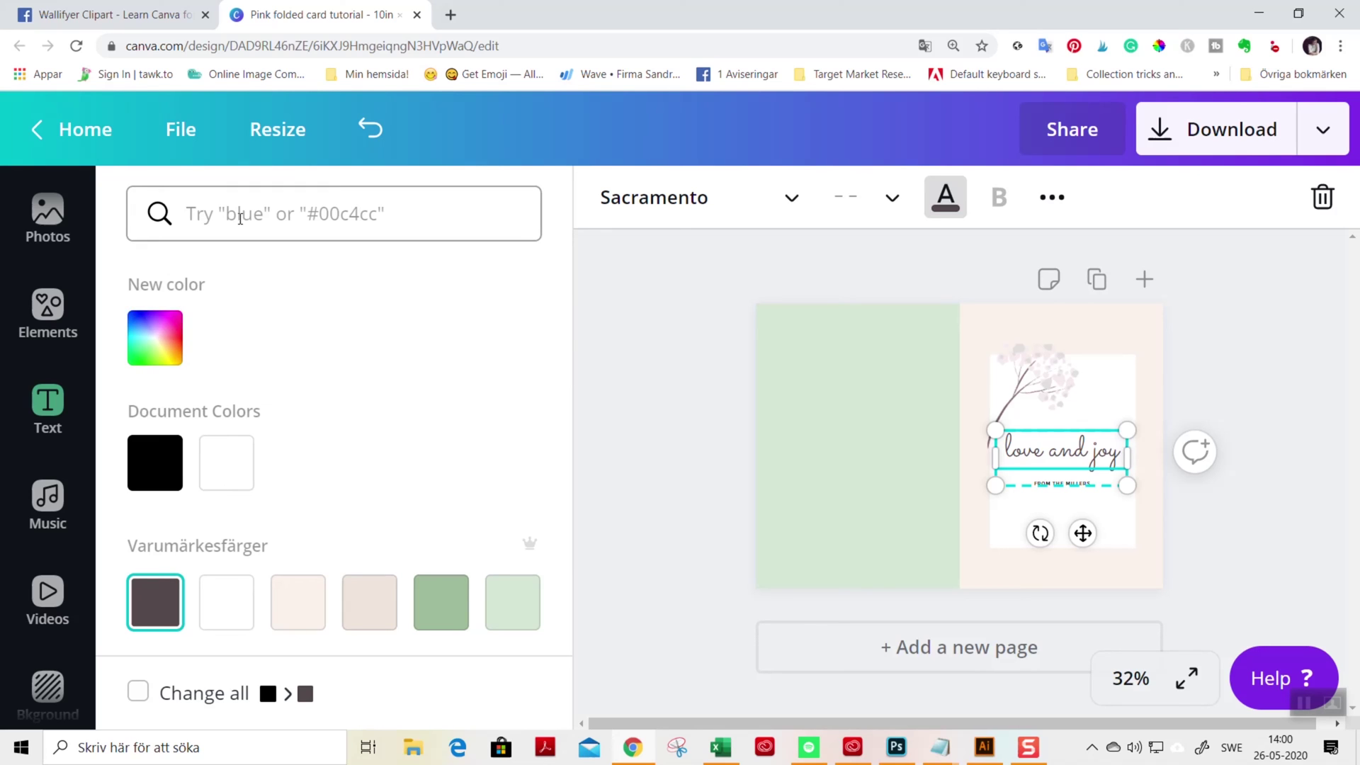
pyautogui.click(157, 351)
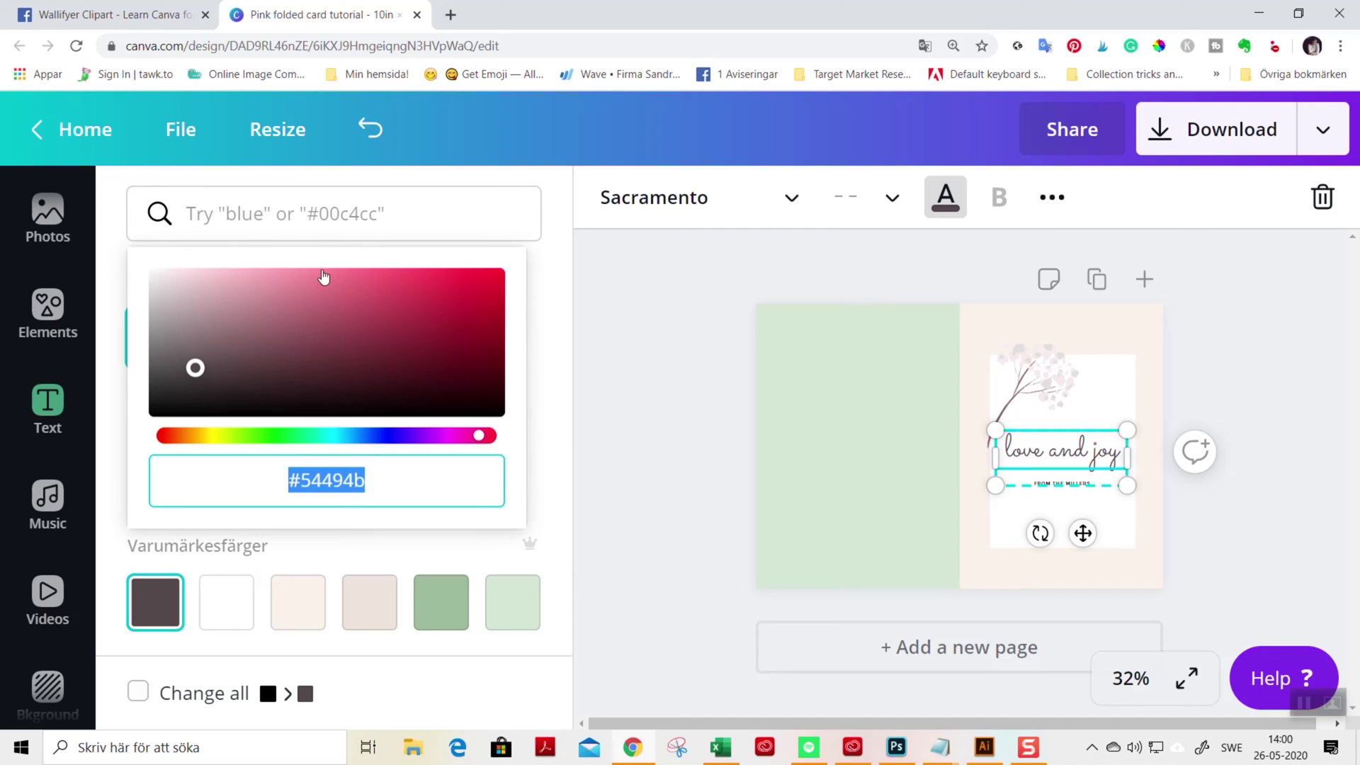
pyautogui.click(282, 214)
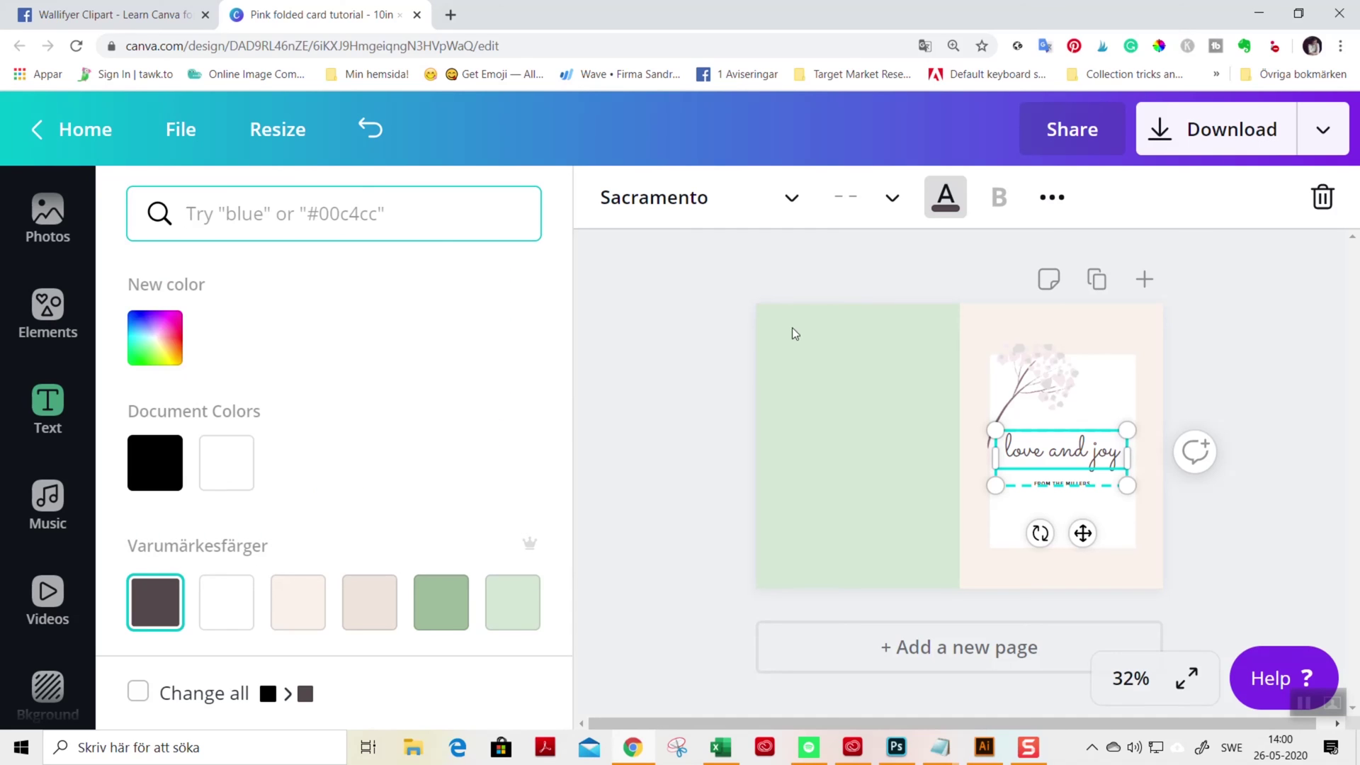
# Change the heading to 'It's summer and time for wandering' and the small line to the author's name
pyautogui.keyDown('ctrl'); pyautogui.scroll(2, 1124, 453); pyautogui.keyUp('ctrl')
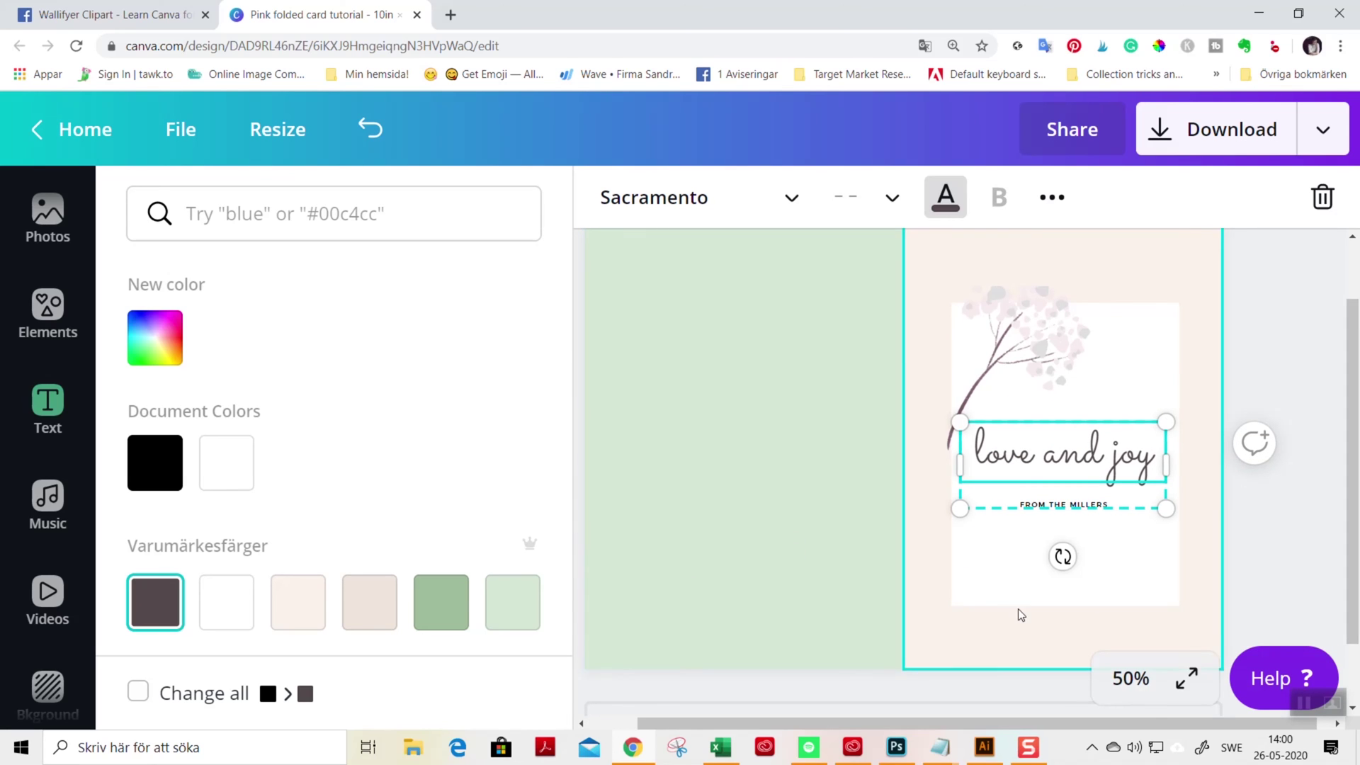
pyautogui.click(1072, 476)
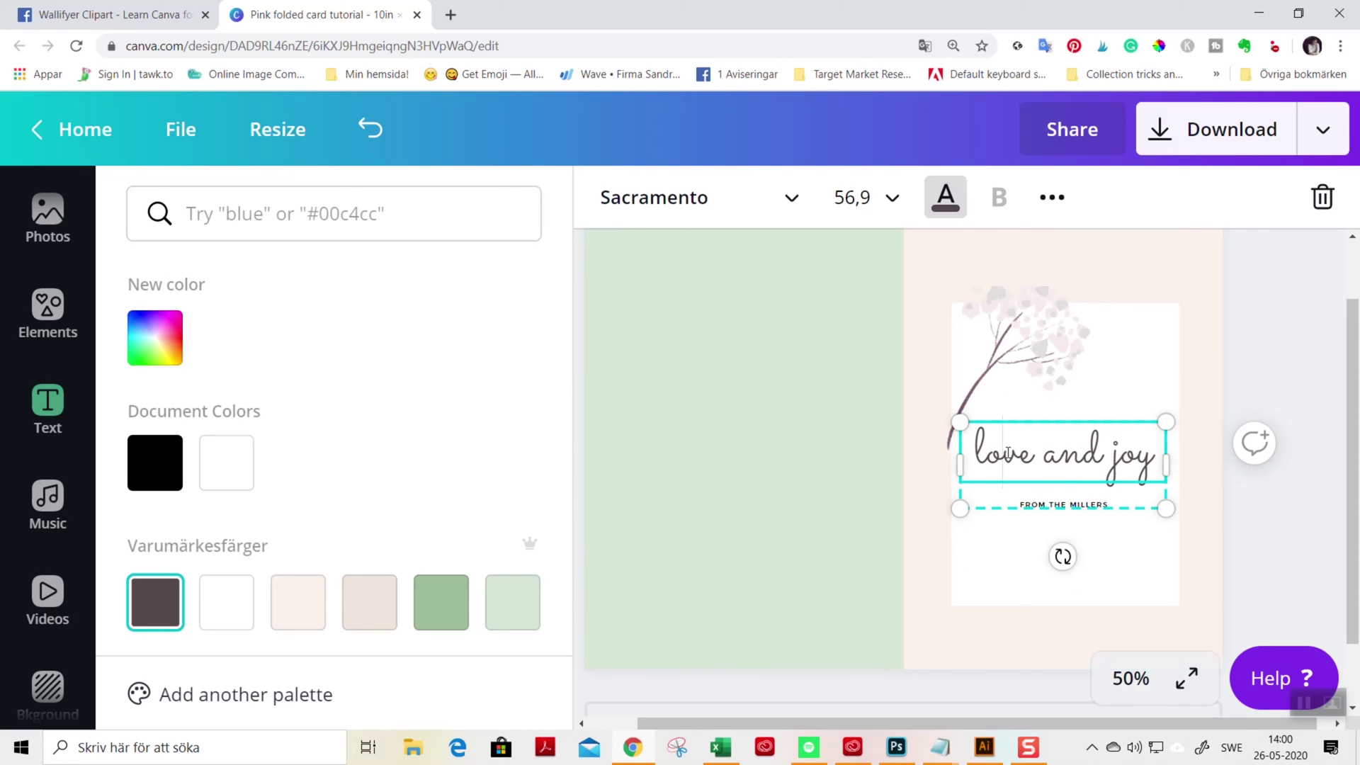
pyautogui.doubleClick(979, 451)
pyautogui.tripleClick(980, 451)
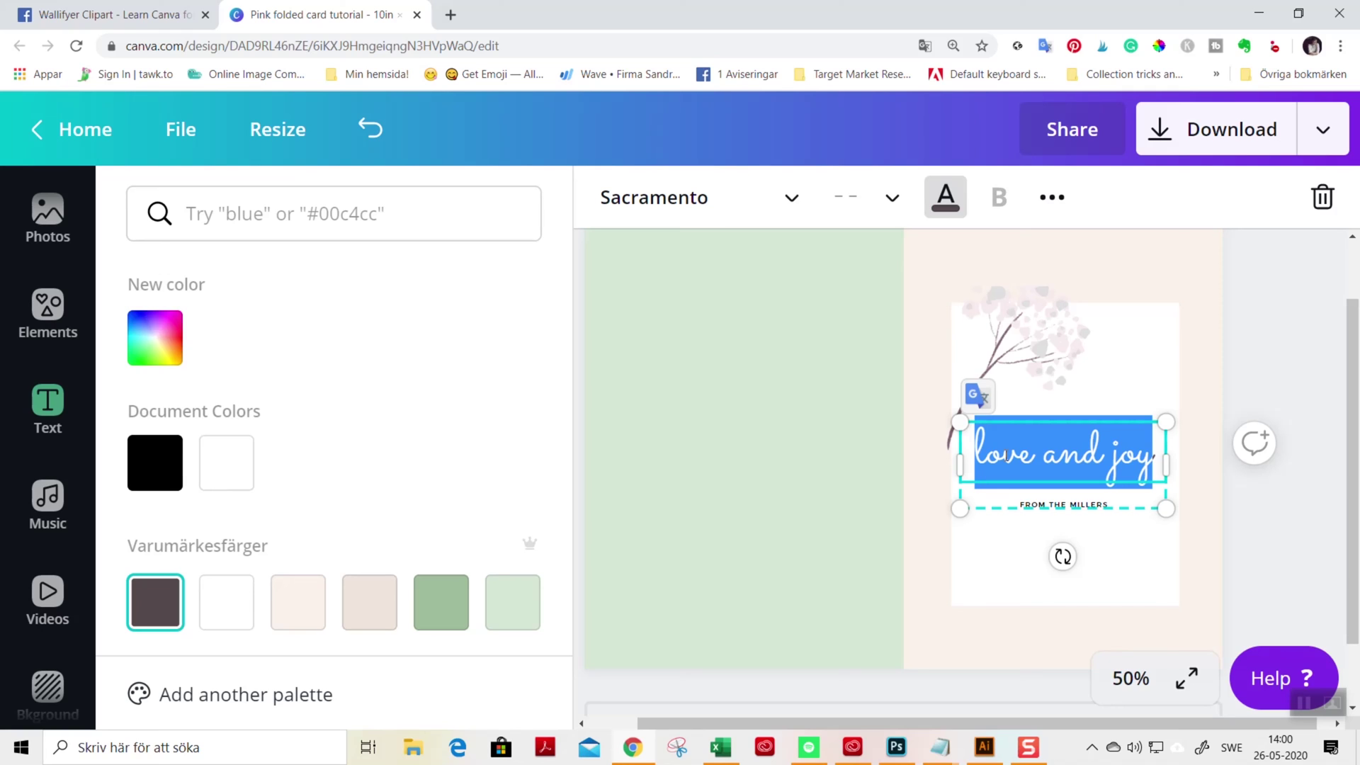
pyautogui.write("It's summer and time")
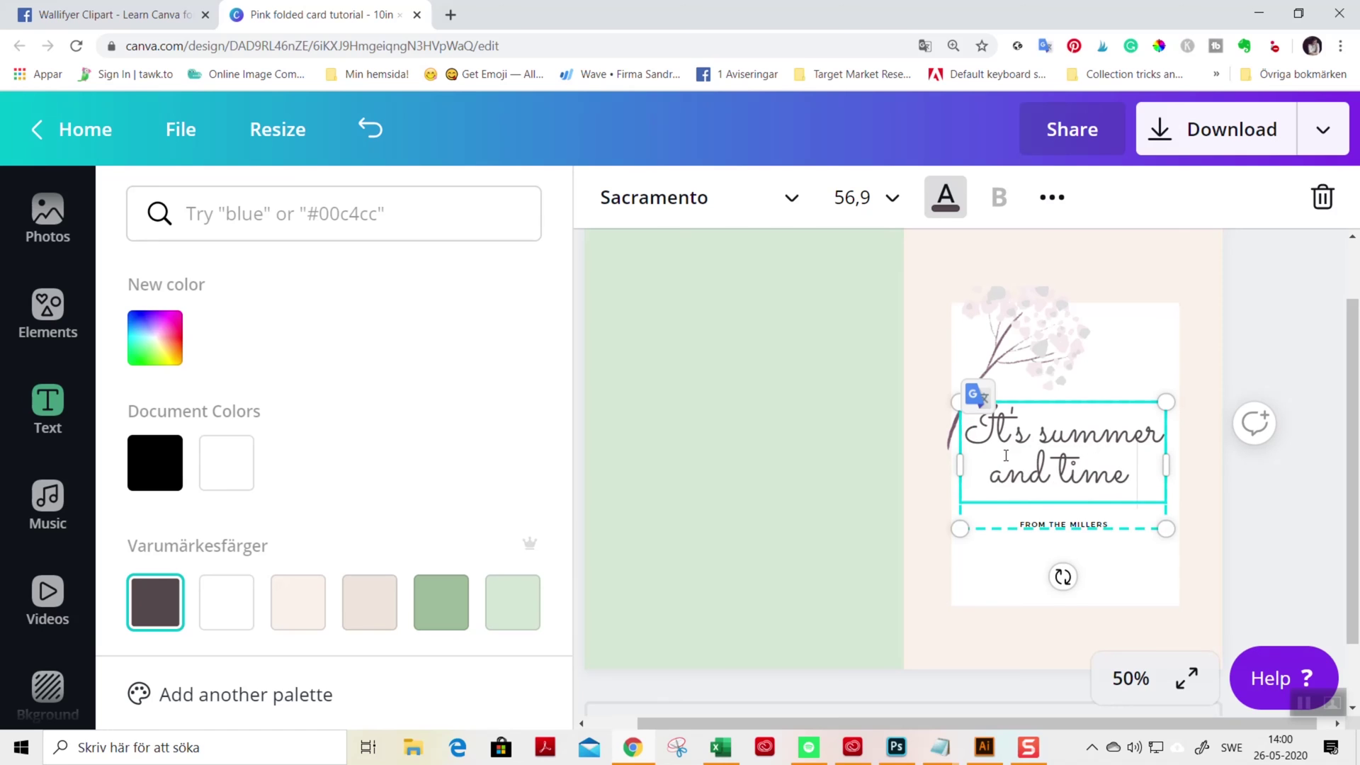
pyautogui.write(' for waderring')
pyautogui.click(1054, 544)
pyautogui.hotkey('ctrl', 'a')
pyautogui.write('KELLIE ELMORE')
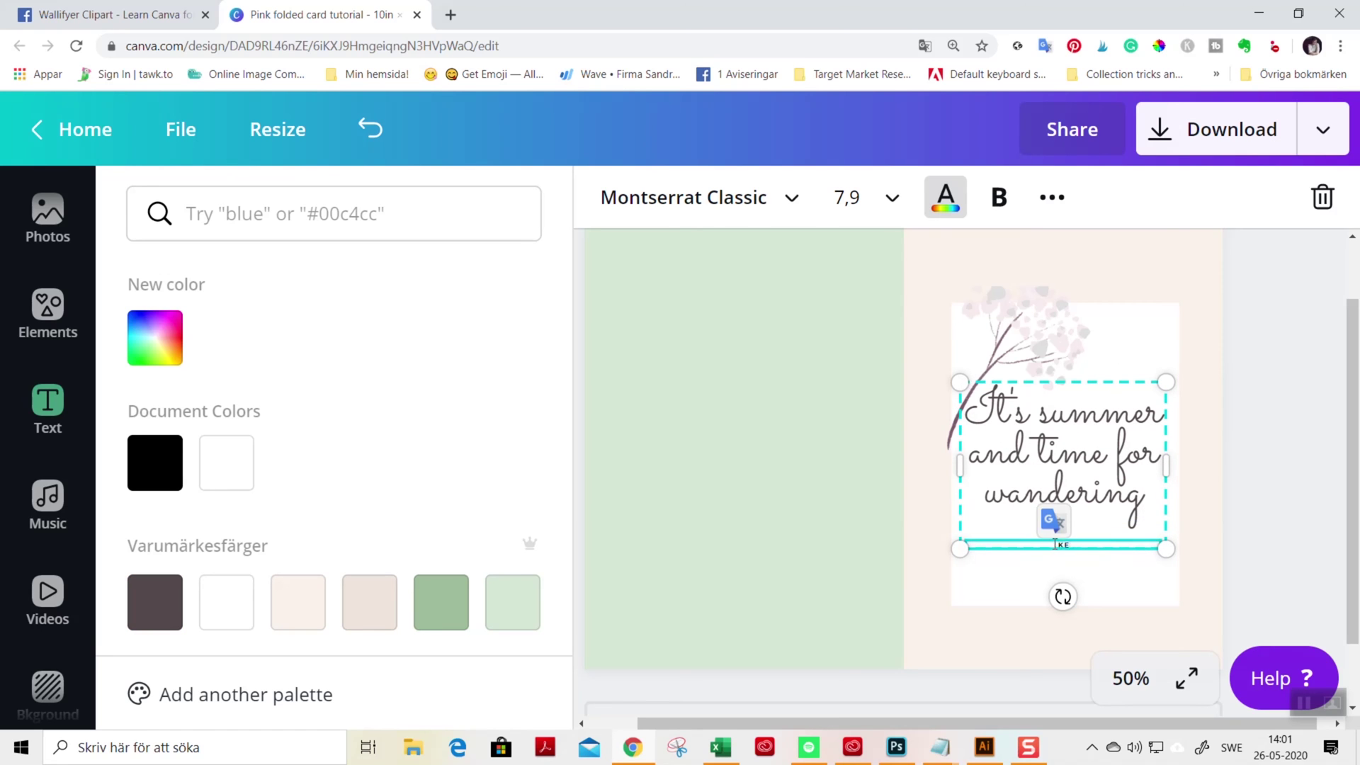
# Centre the heading and credit group in the white frame and make the credit dark brown
pyautogui.click(1062, 461)
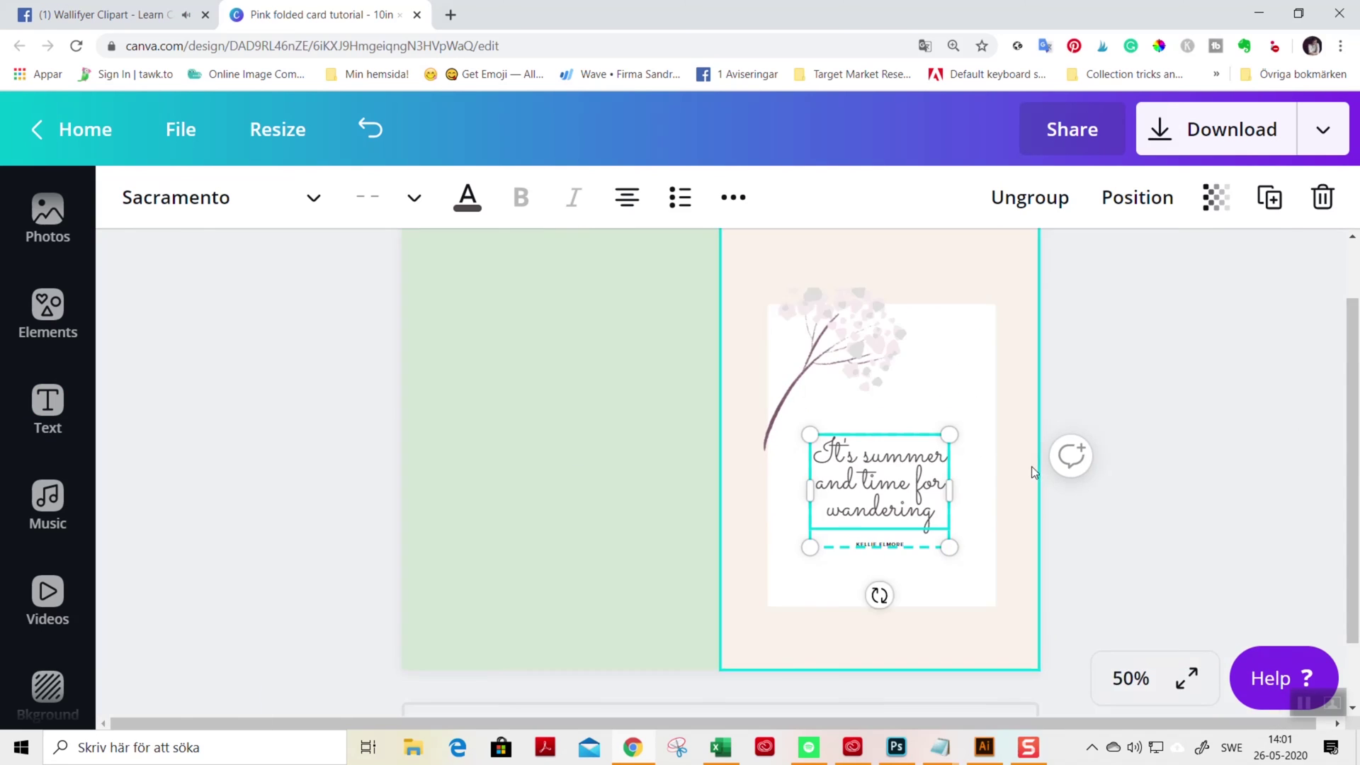
pyautogui.moveTo(898, 485); pyautogui.dragTo(878, 478)
pyautogui.click(894, 566)
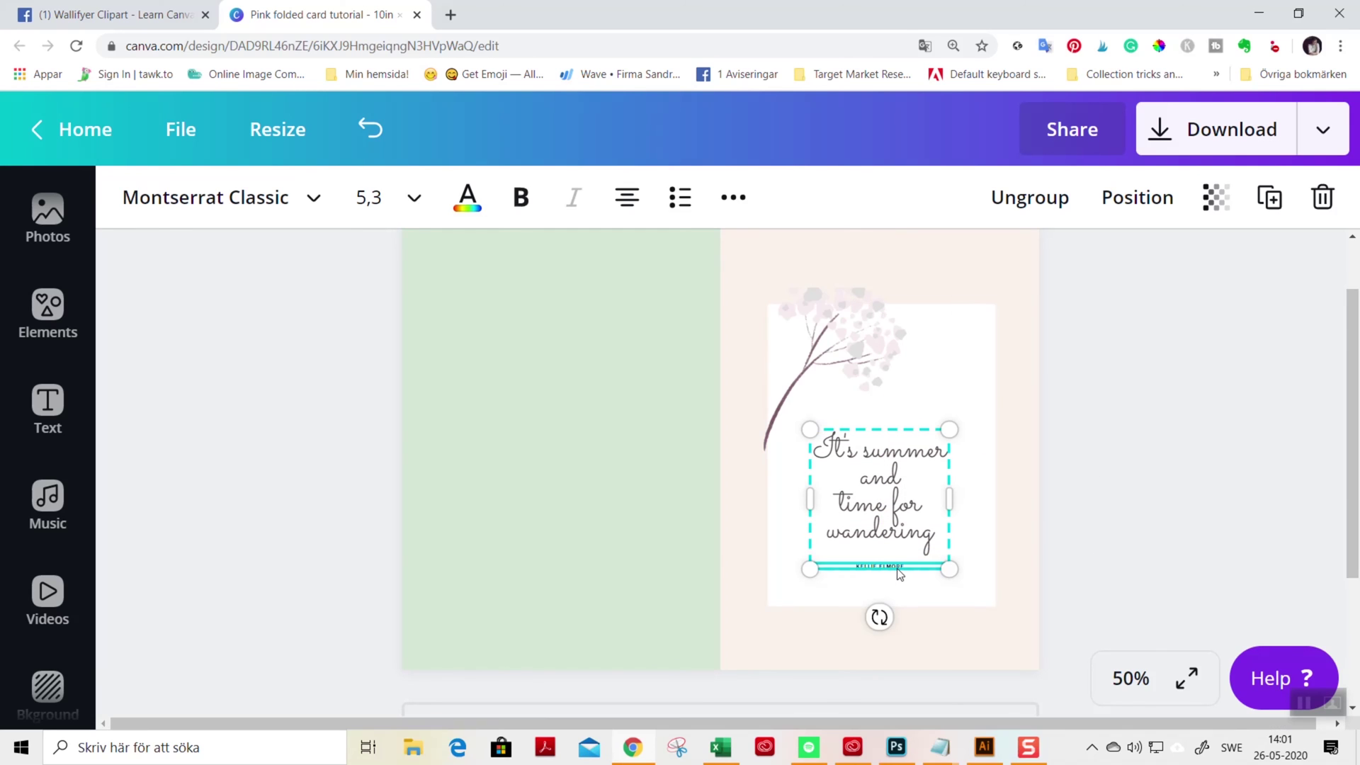
pyautogui.click(467, 197)
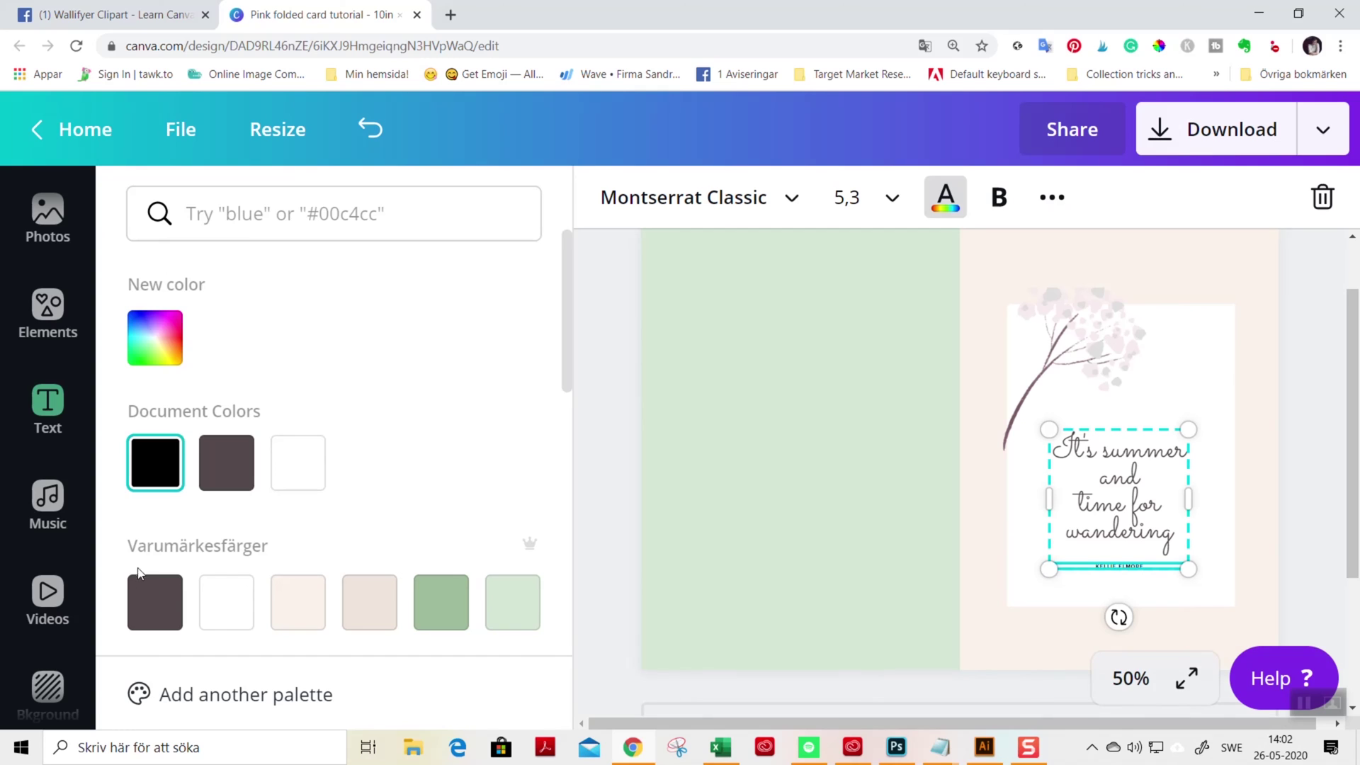
pyautogui.click(155, 602)
pyautogui.click(1306, 396)
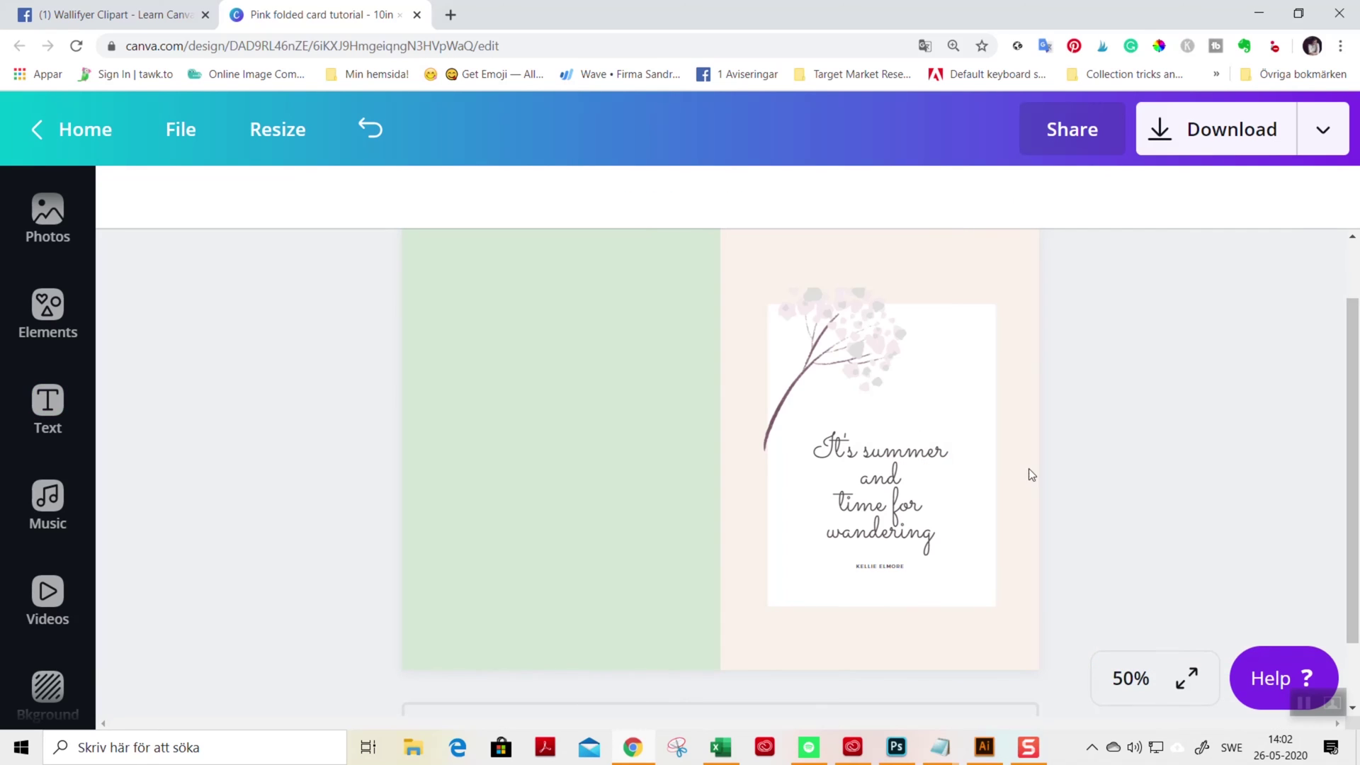
# Unlock and delete the green left panel
pyautogui.click(562, 457)
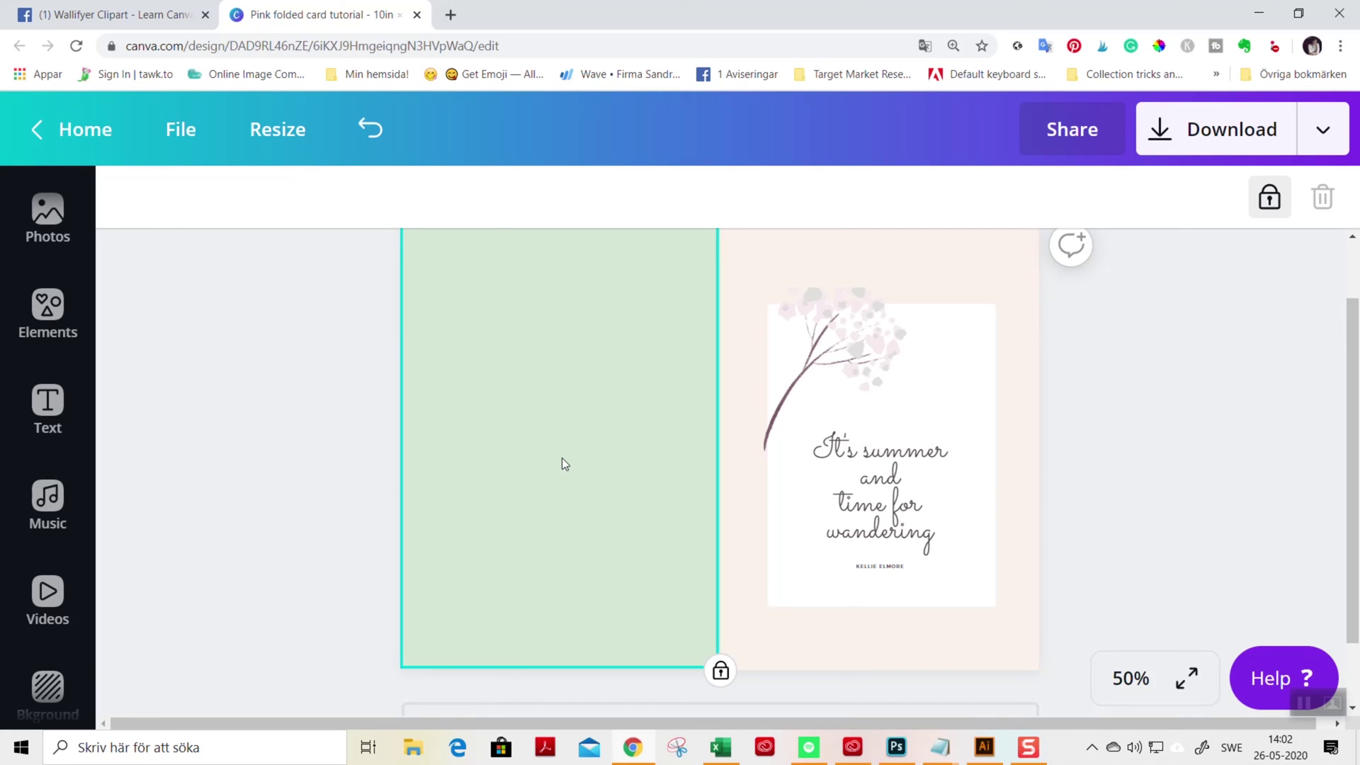
pyautogui.scroll(1, 592, 450)
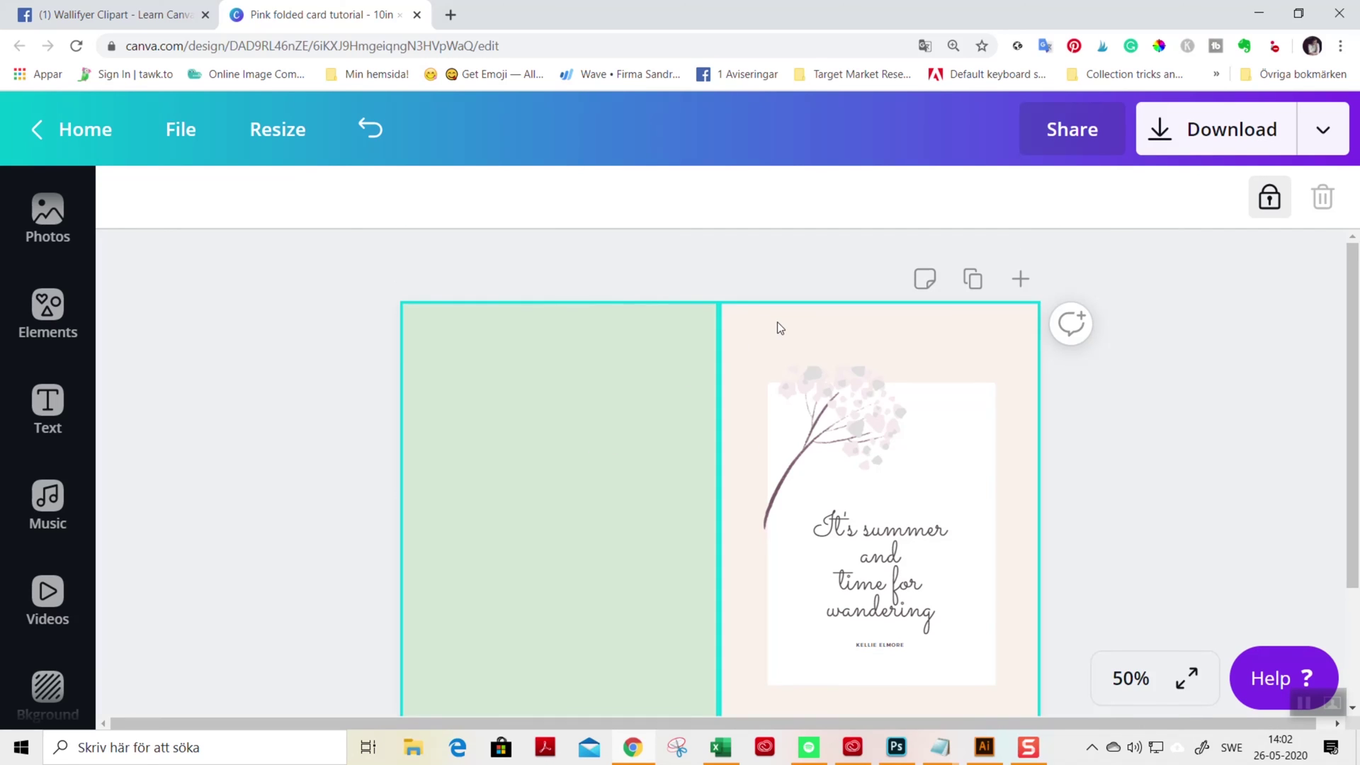
pyautogui.click(1269, 197)
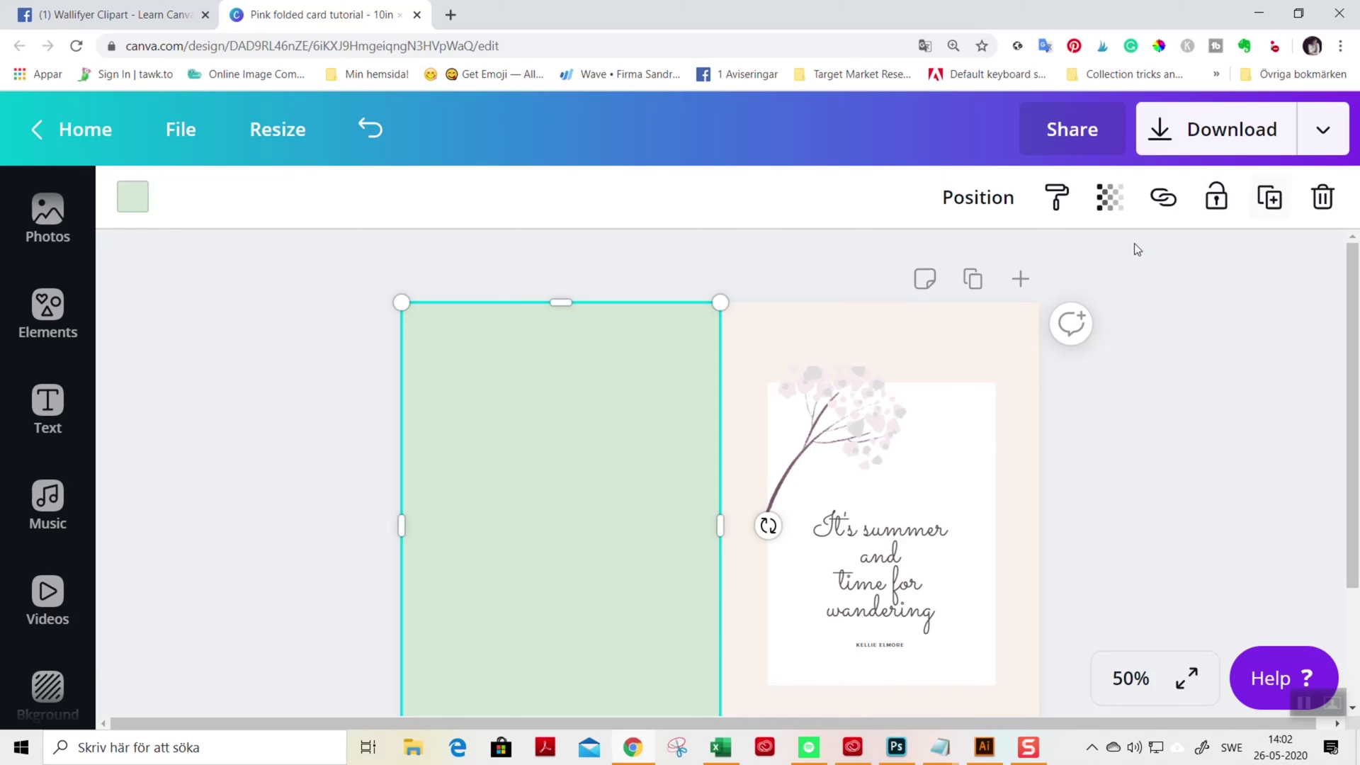
pyautogui.click(1321, 197)
# Unlock and delete the pale right panel
pyautogui.click(946, 320)
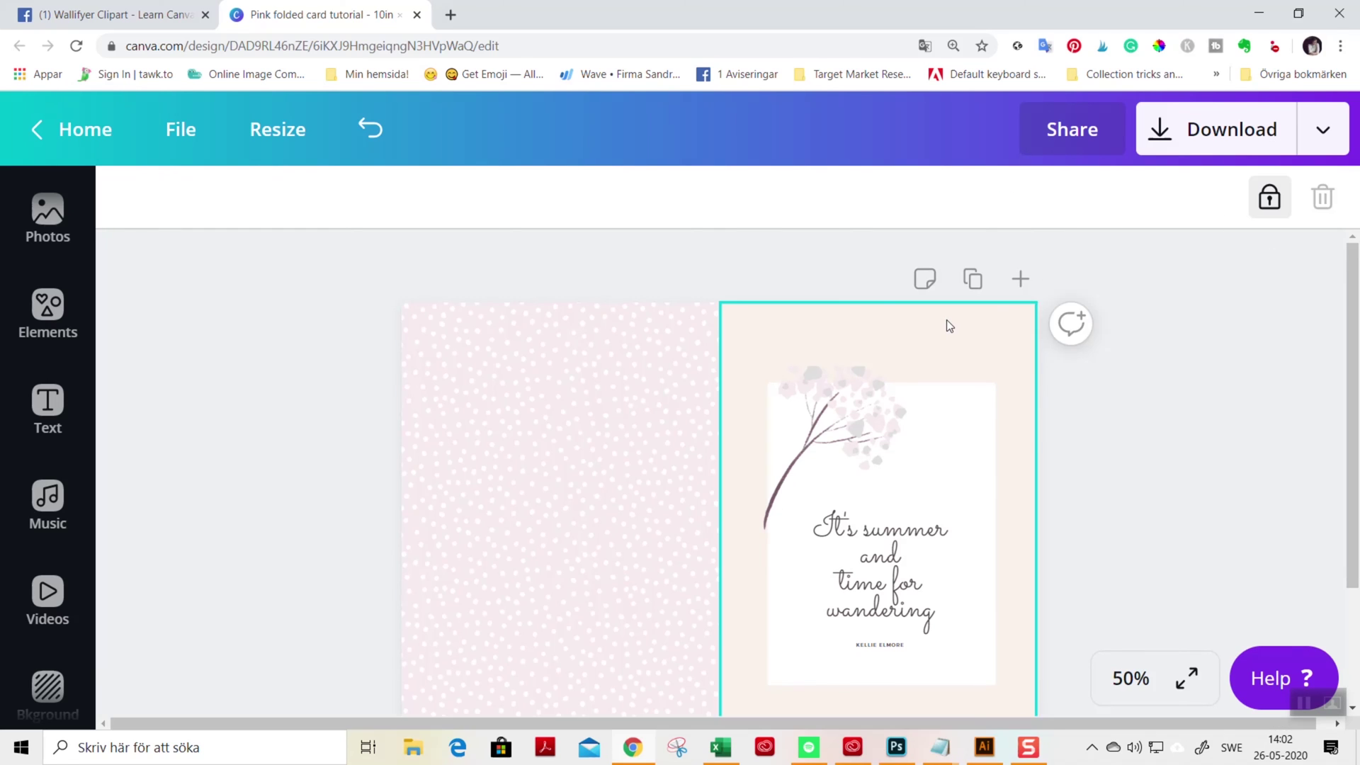
pyautogui.click(1274, 200)
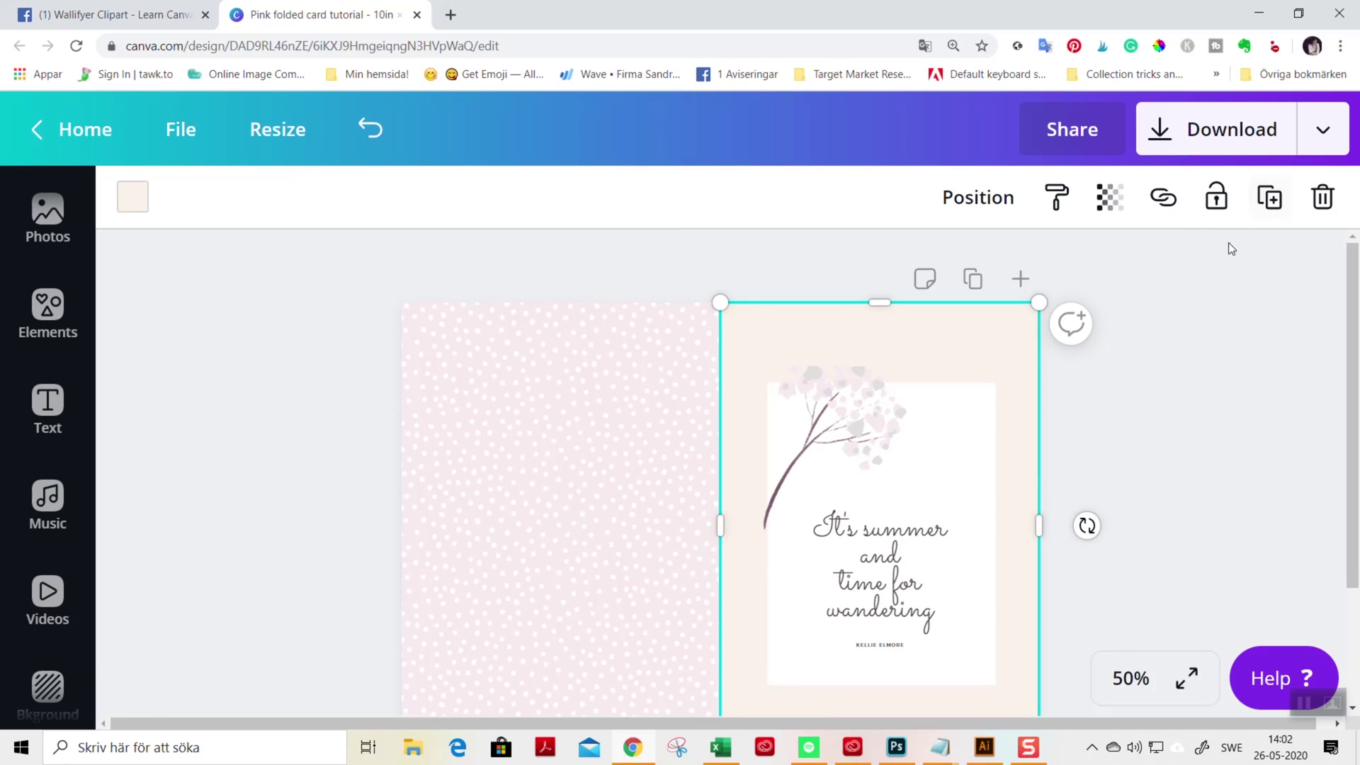
pyautogui.click(1321, 197)
pyautogui.scroll(-2, 1254, 307)
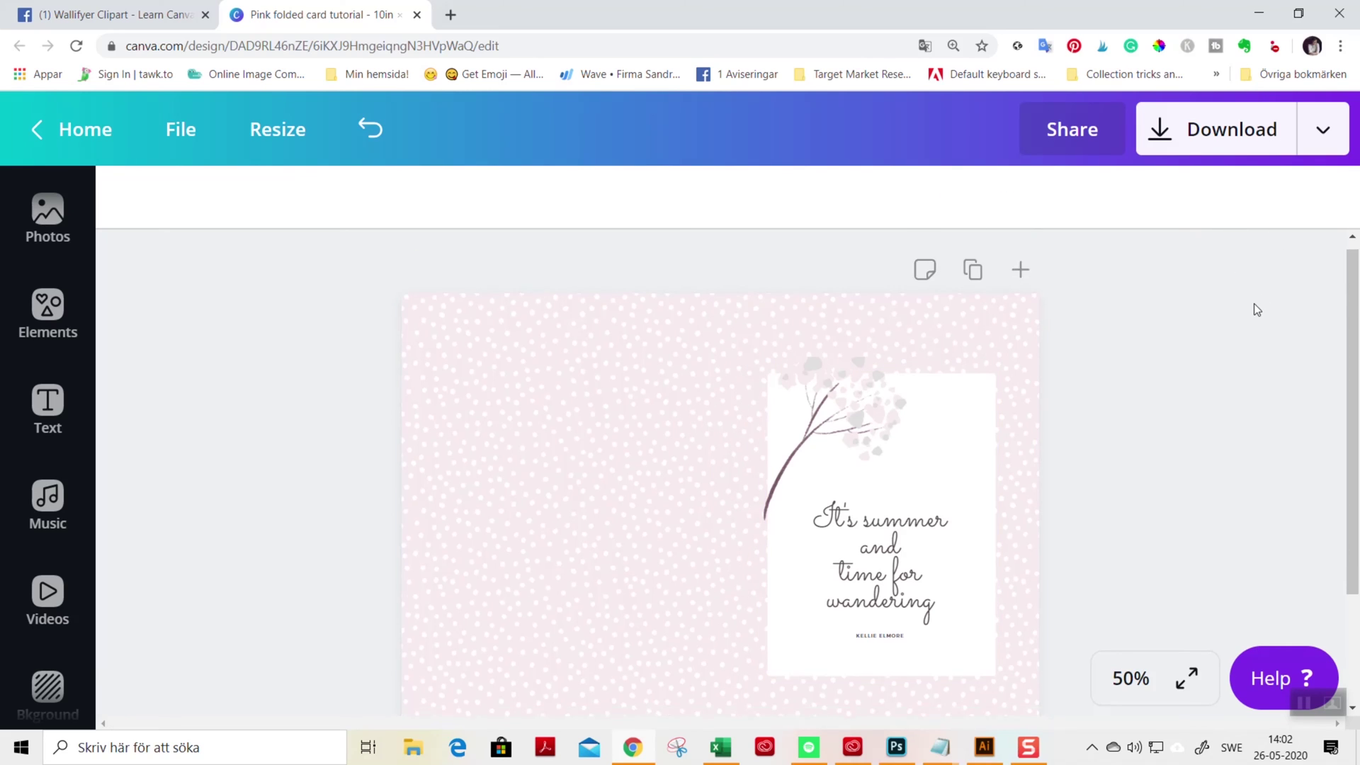
# Turn on Show print bleed from the File menu
pyautogui.scroll(2, 1254, 315)
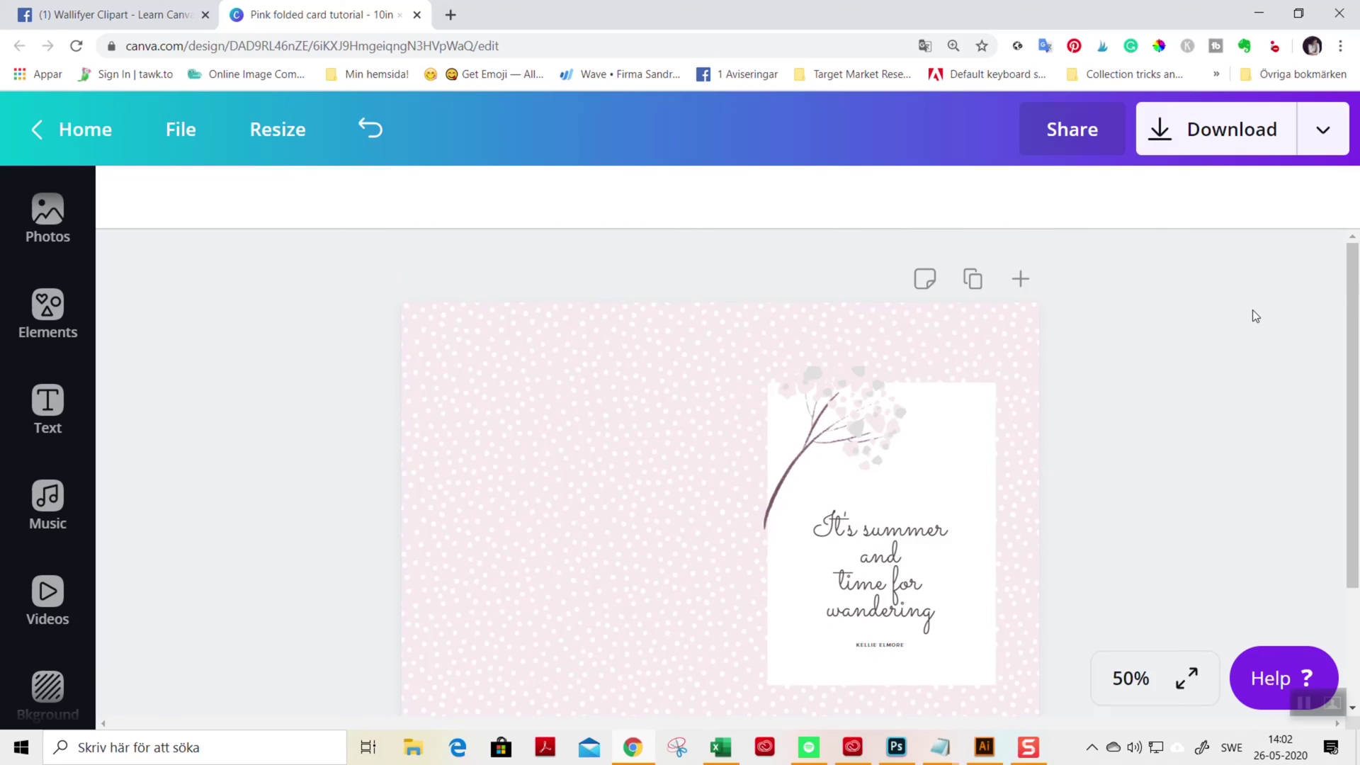
pyautogui.scroll(-2, 1307, 259)
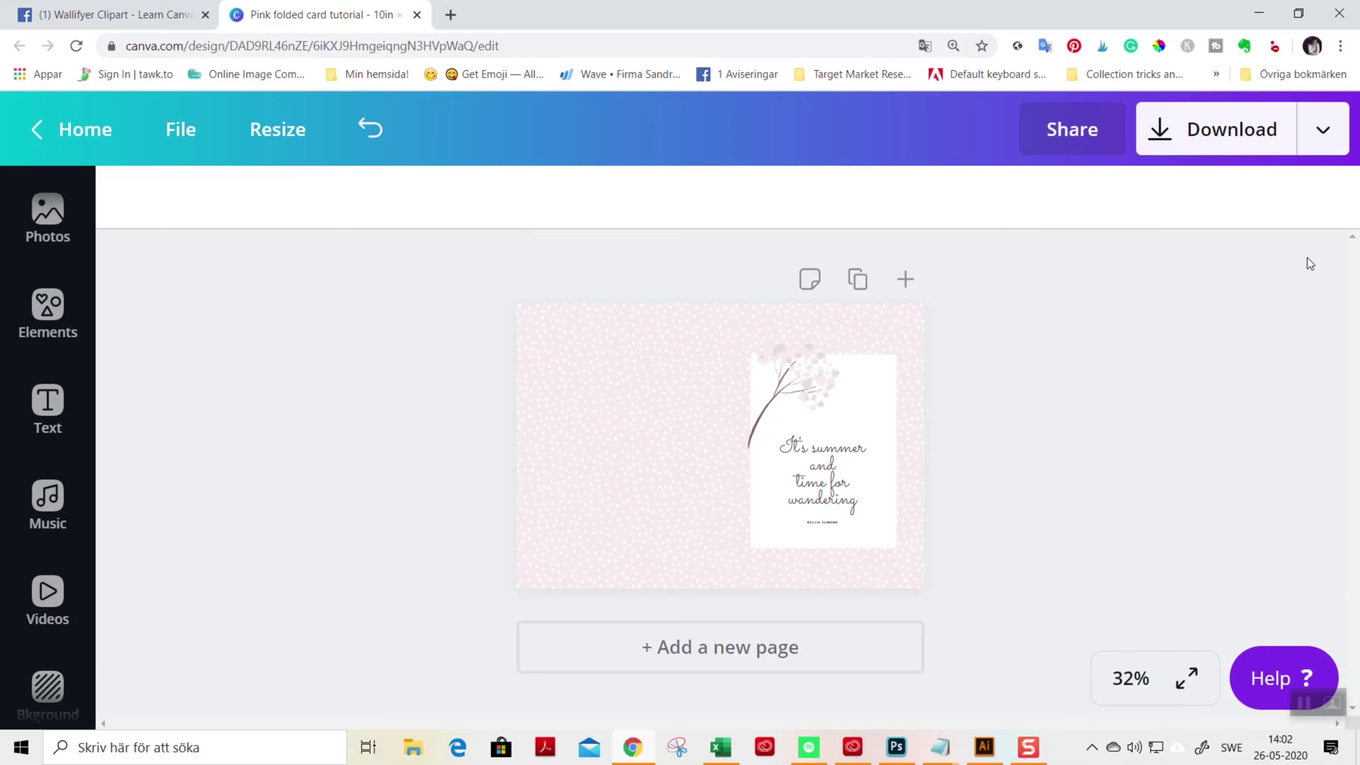
pyautogui.click(178, 130)
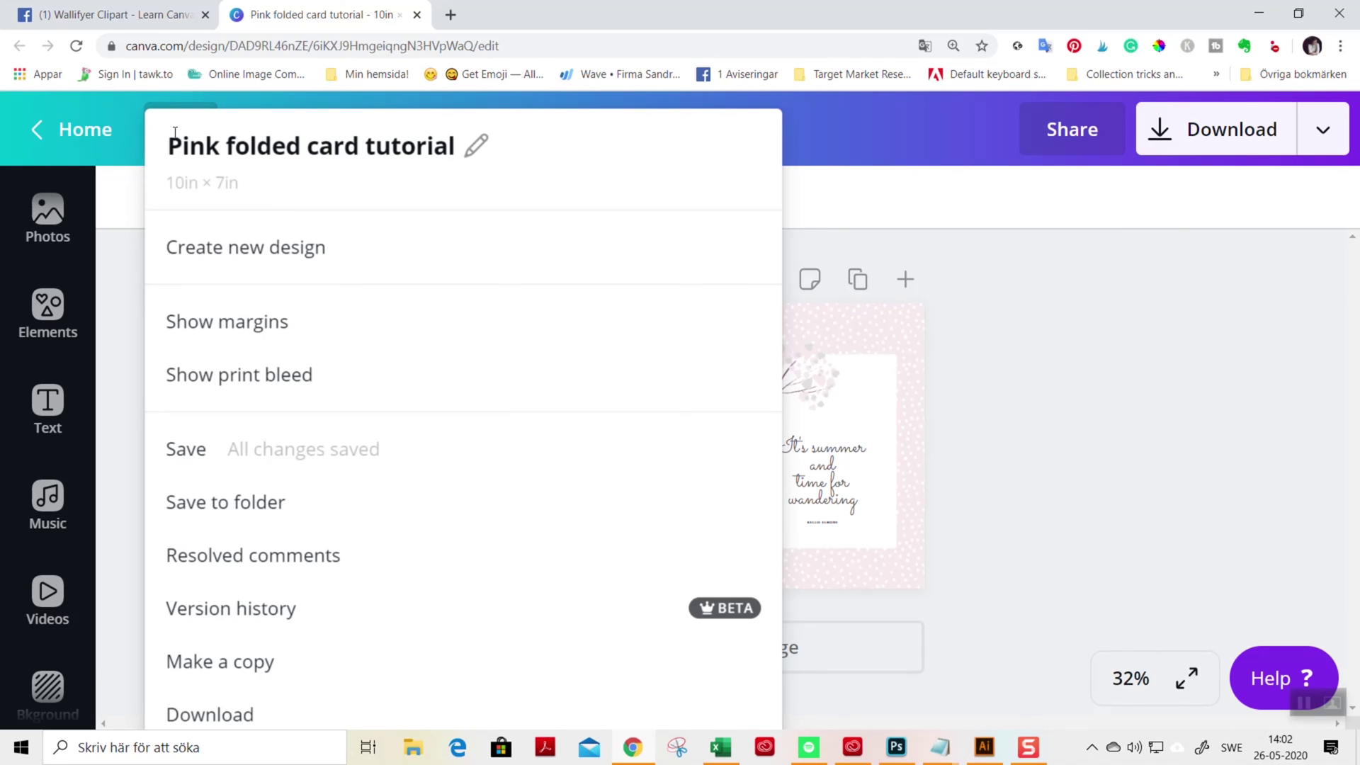
pyautogui.click(274, 379)
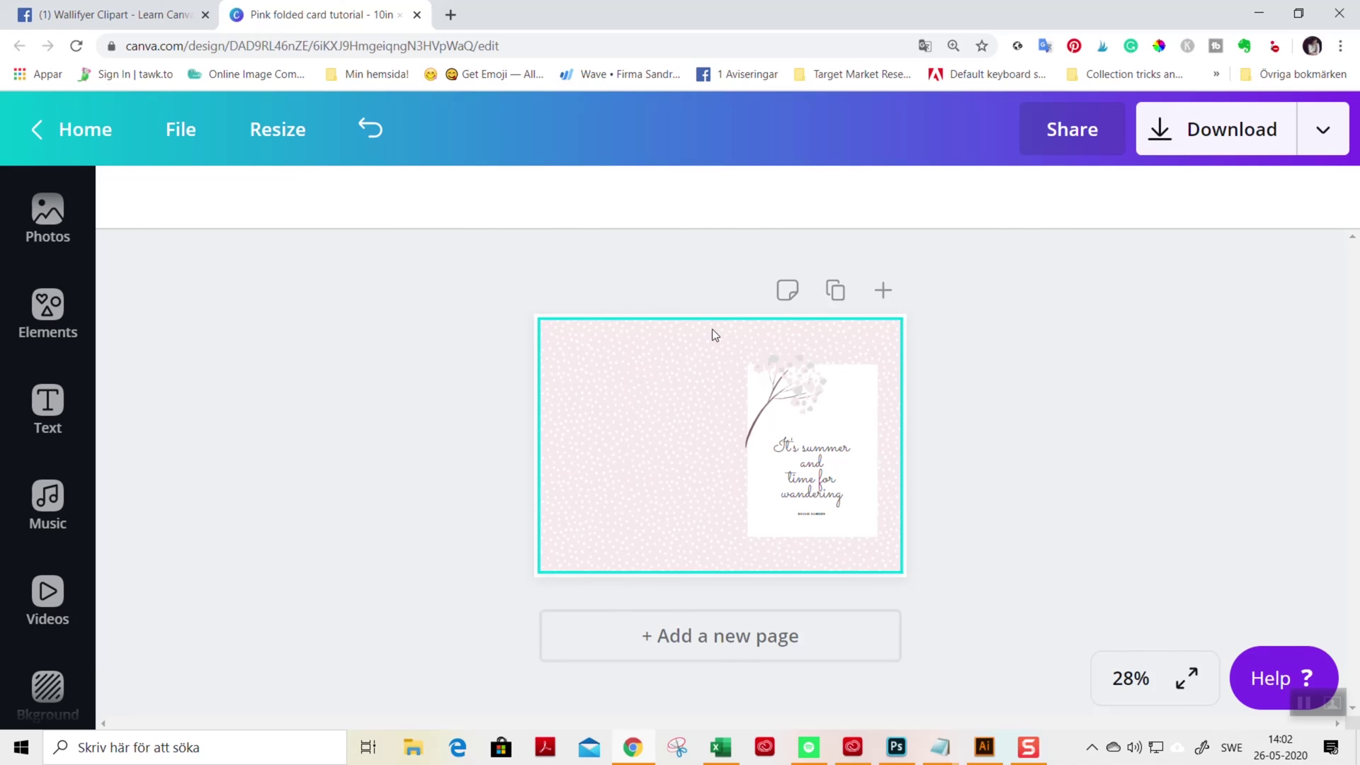
# Stretch the pink dotted background past the top, left, right and bottom edges into the bleed
pyautogui.hotkey('ctrl', '+')
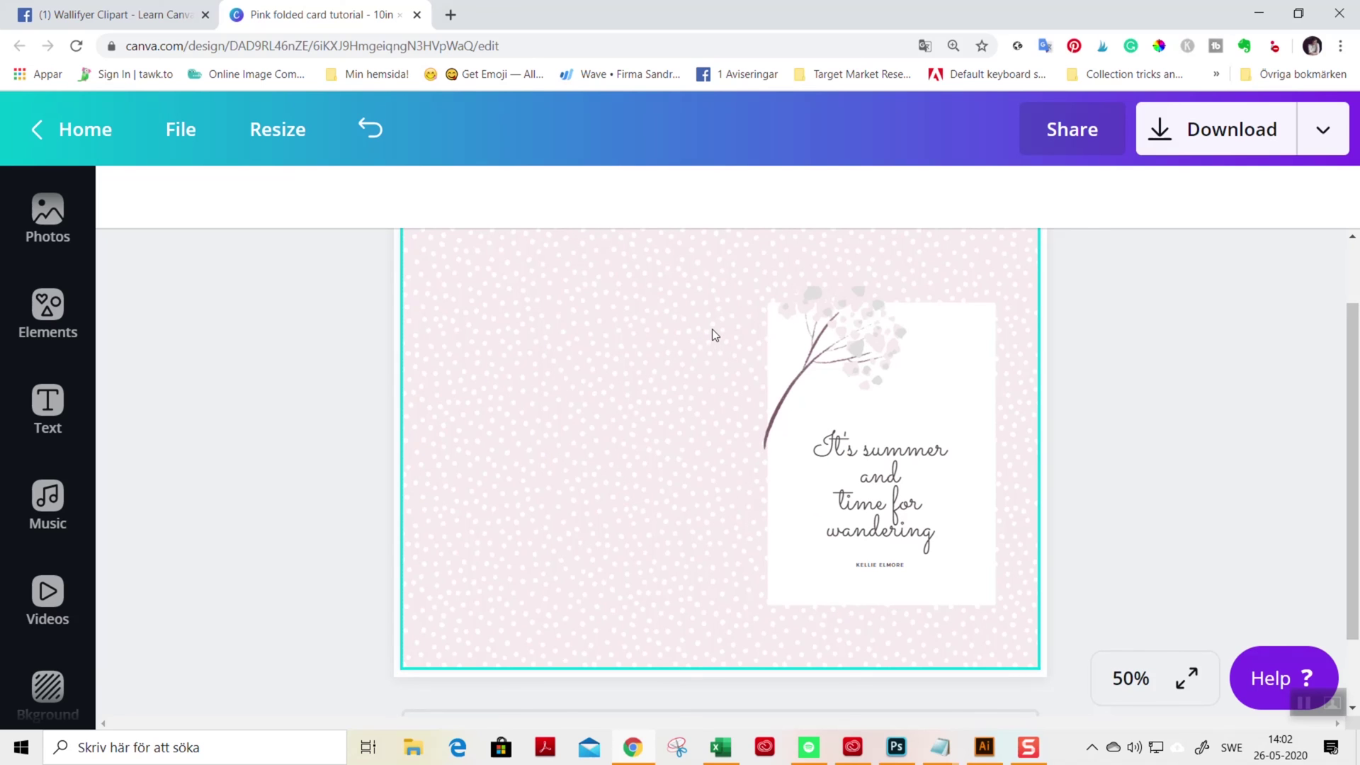
pyautogui.click(608, 414)
pyautogui.scroll(2, 739, 459)
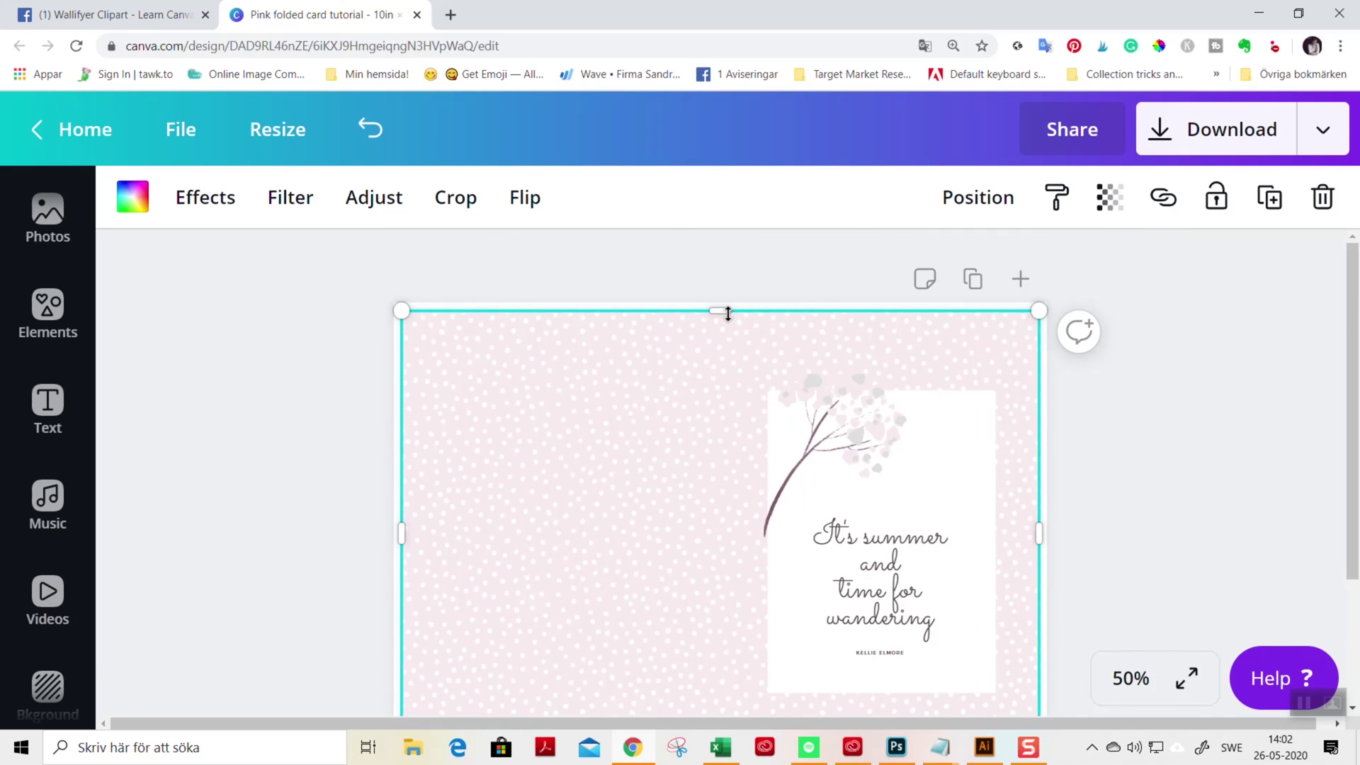
pyautogui.moveTo(725, 307); pyautogui.dragTo(725, 300)
pyautogui.moveTo(402, 523); pyautogui.dragTo(391, 523)
pyautogui.moveTo(1049, 529); pyautogui.dragTo(1050, 529)
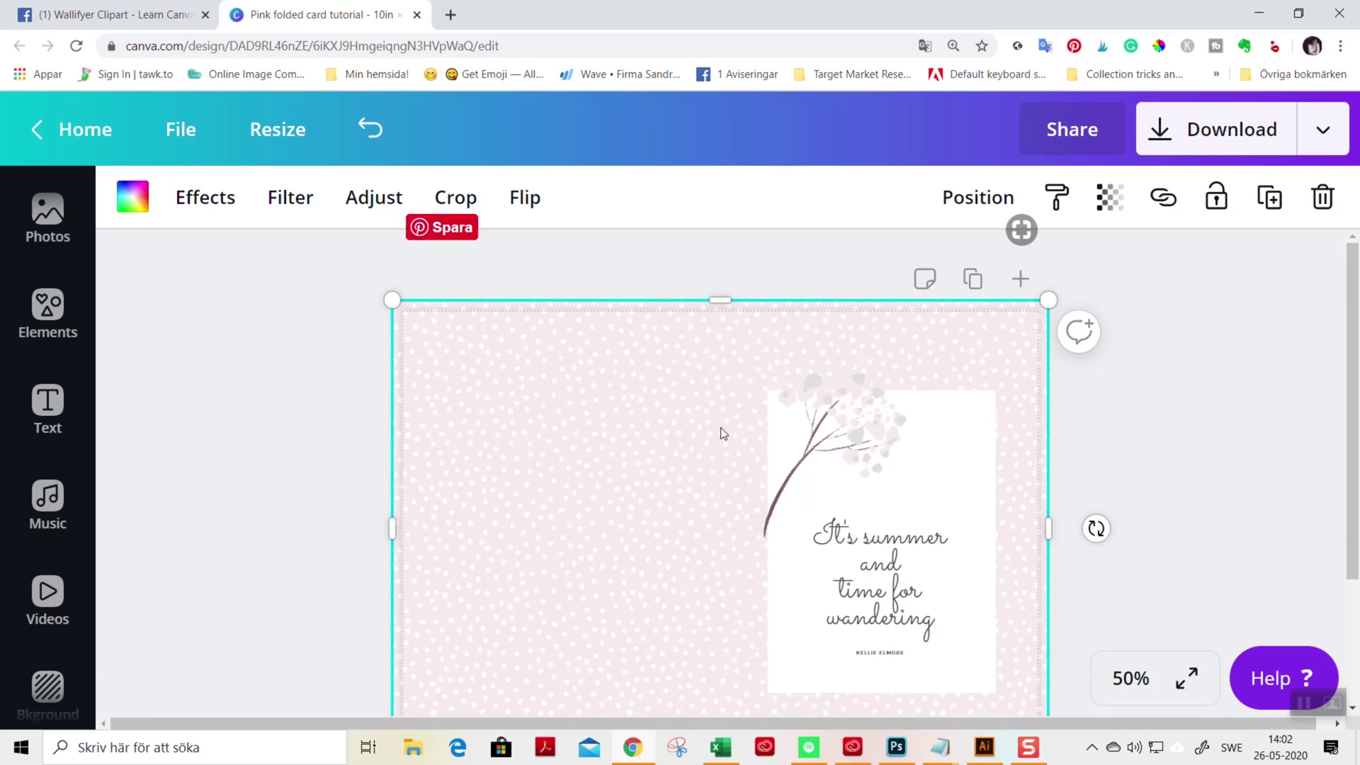
pyautogui.scroll(-3, 708, 435)
pyautogui.moveTo(717, 576); pyautogui.dragTo(720, 591)
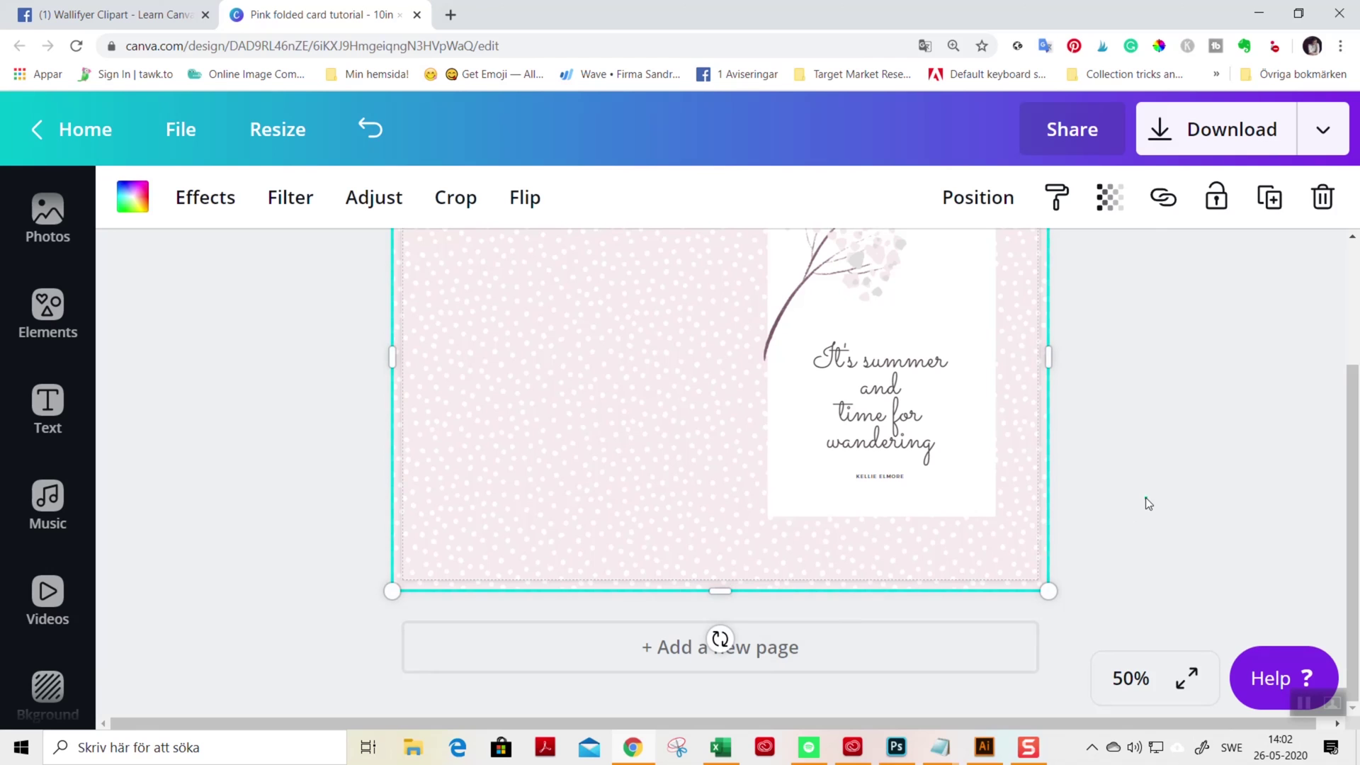
pyautogui.click(1213, 466)
pyautogui.scroll(2, 1201, 462)
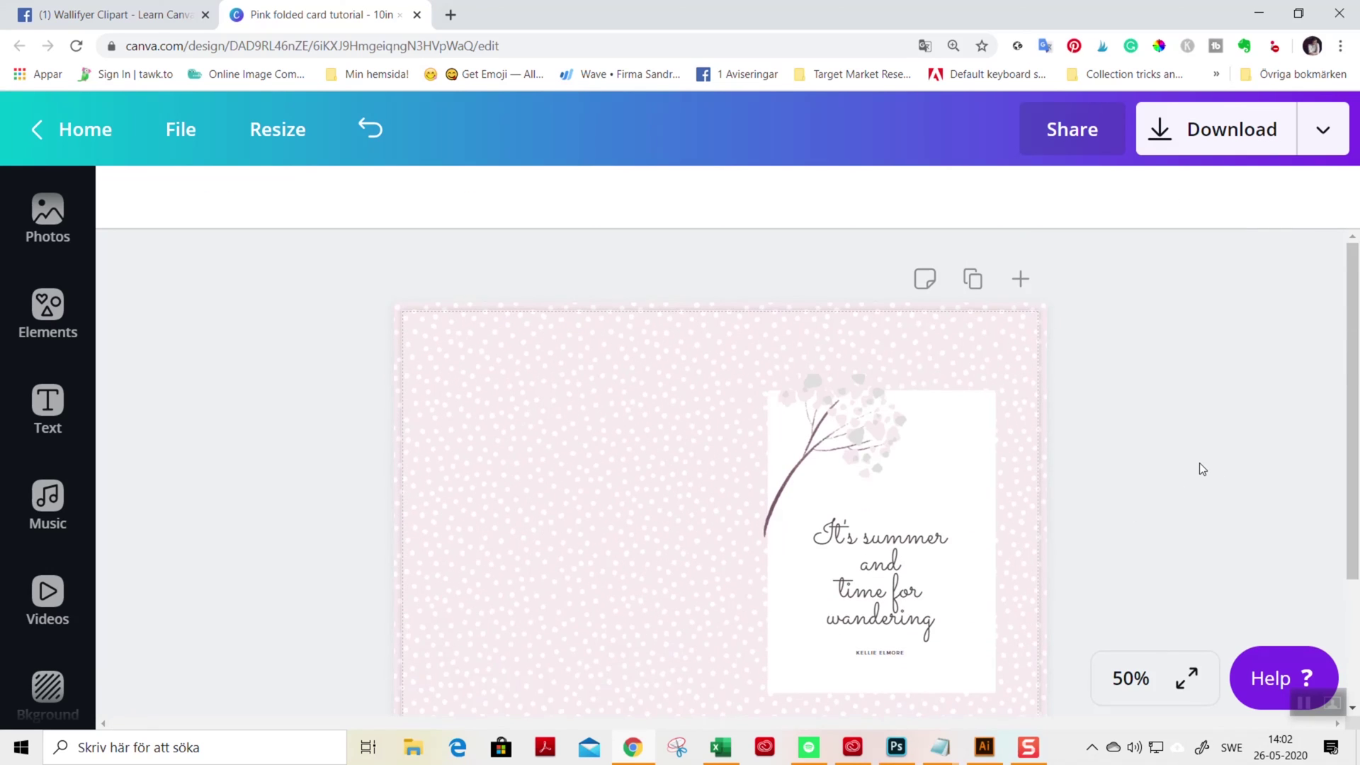
pyautogui.scroll(-1, 1204, 461)
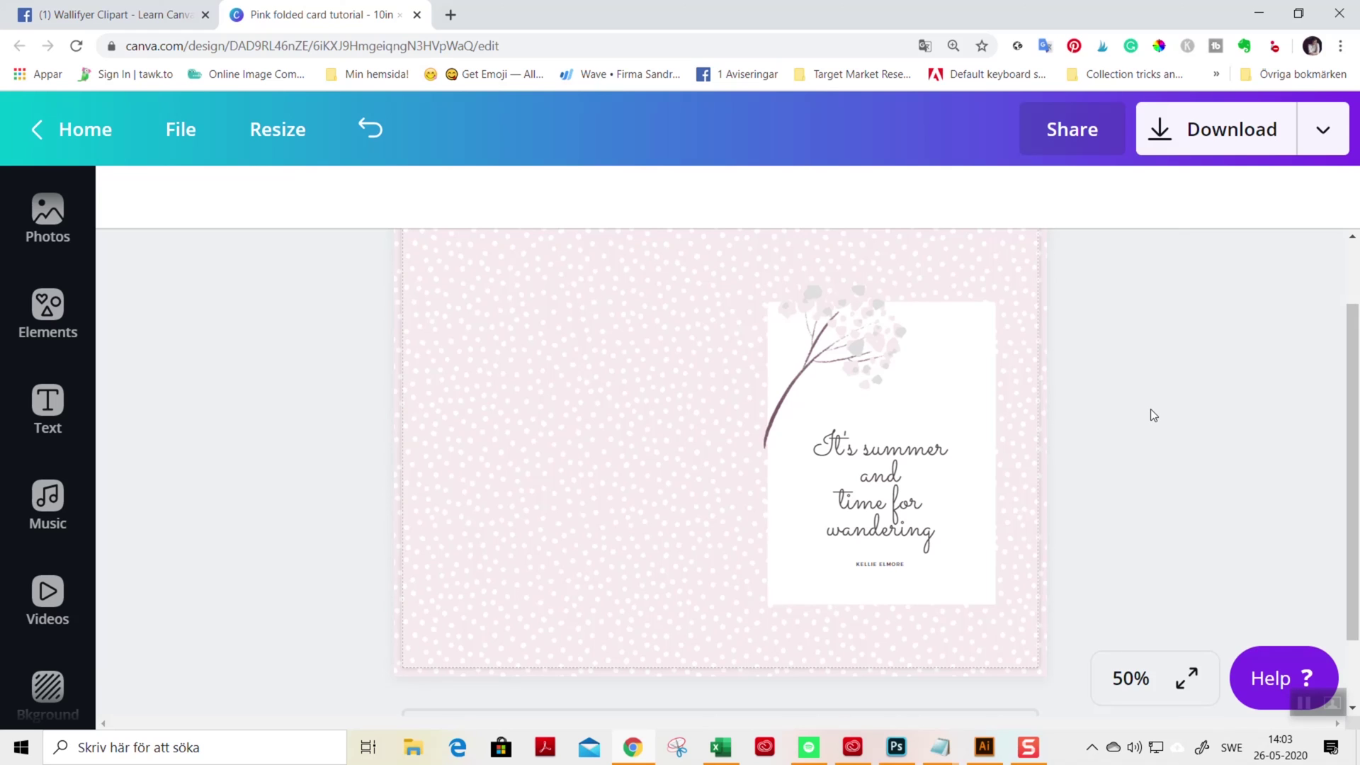
# Set the download file type to PDF Print with crop marks and bleed enabled
pyautogui.scroll(1, 1159, 414)
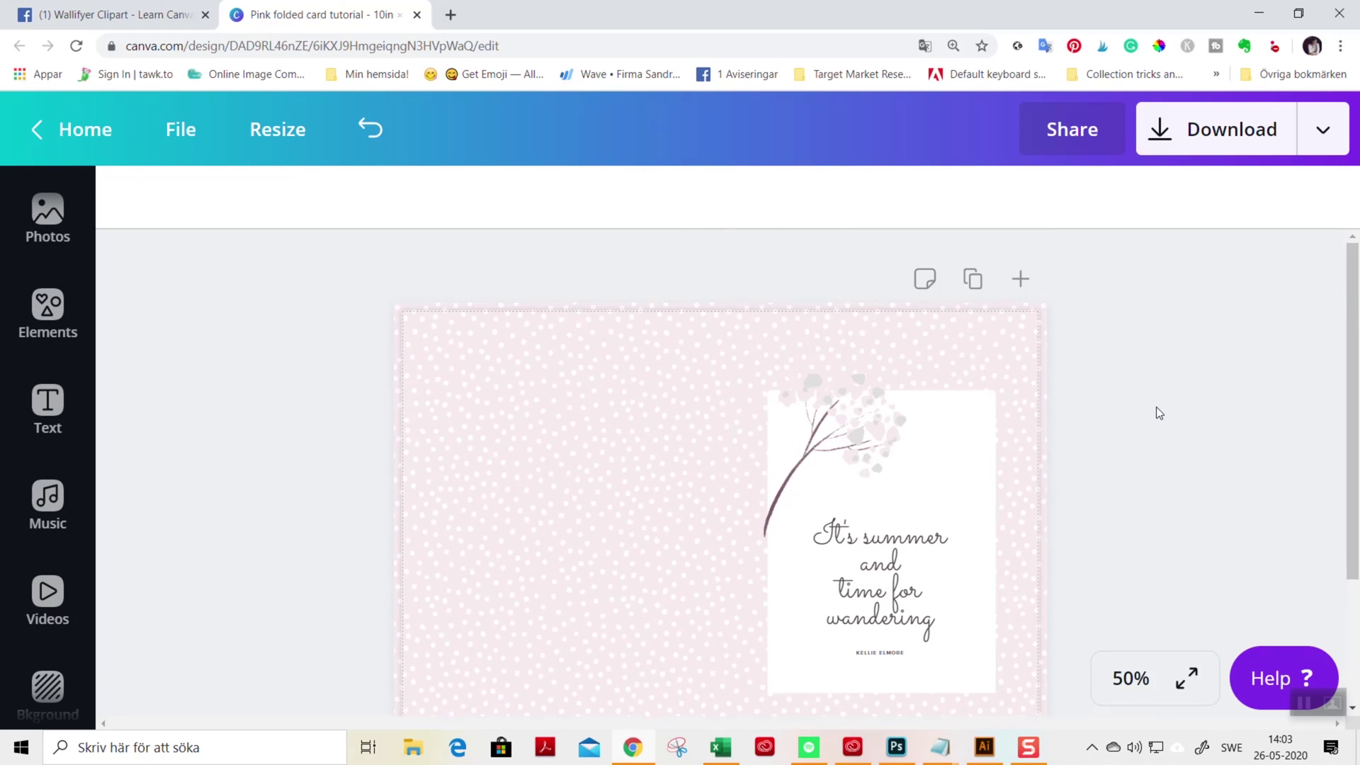
pyautogui.scroll(-1, 1159, 414)
pyautogui.scroll(1, 1157, 410)
pyautogui.click(1196, 138)
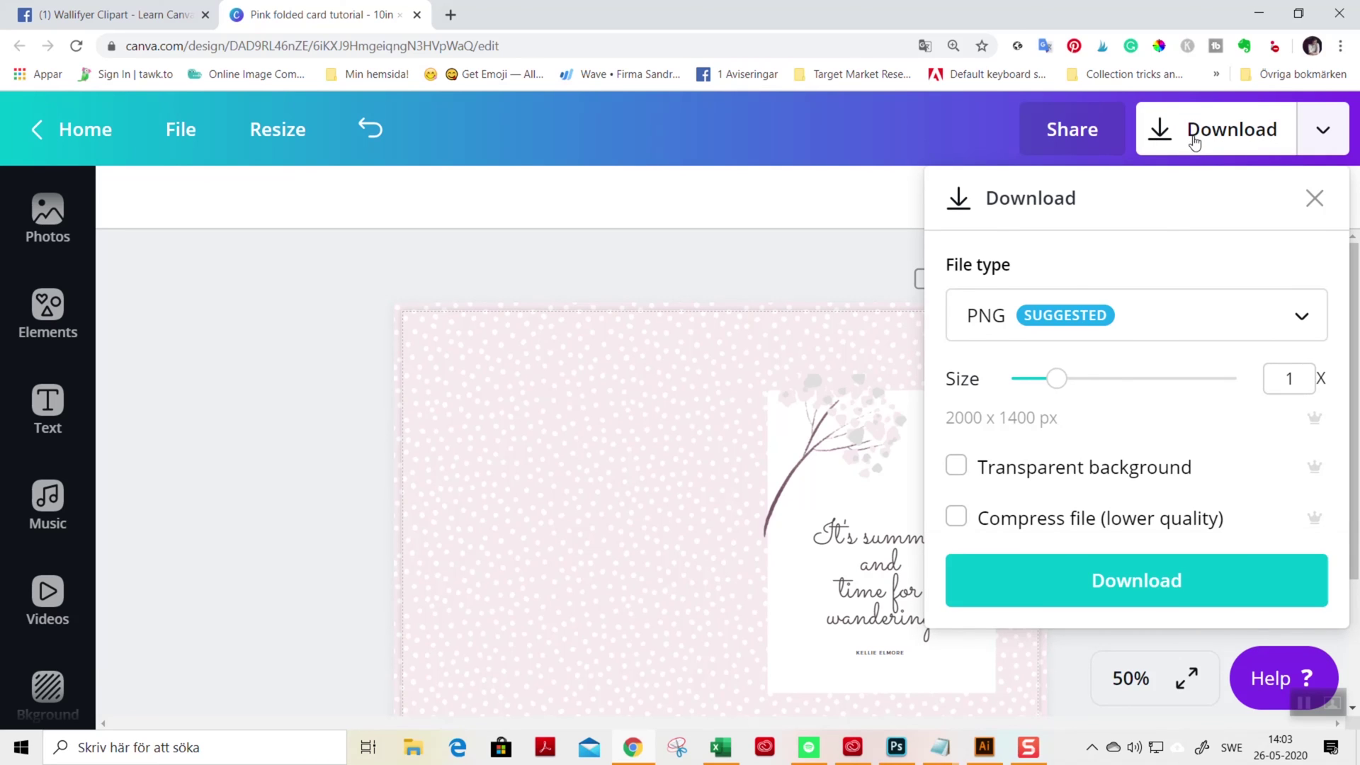
pyautogui.click(1057, 313)
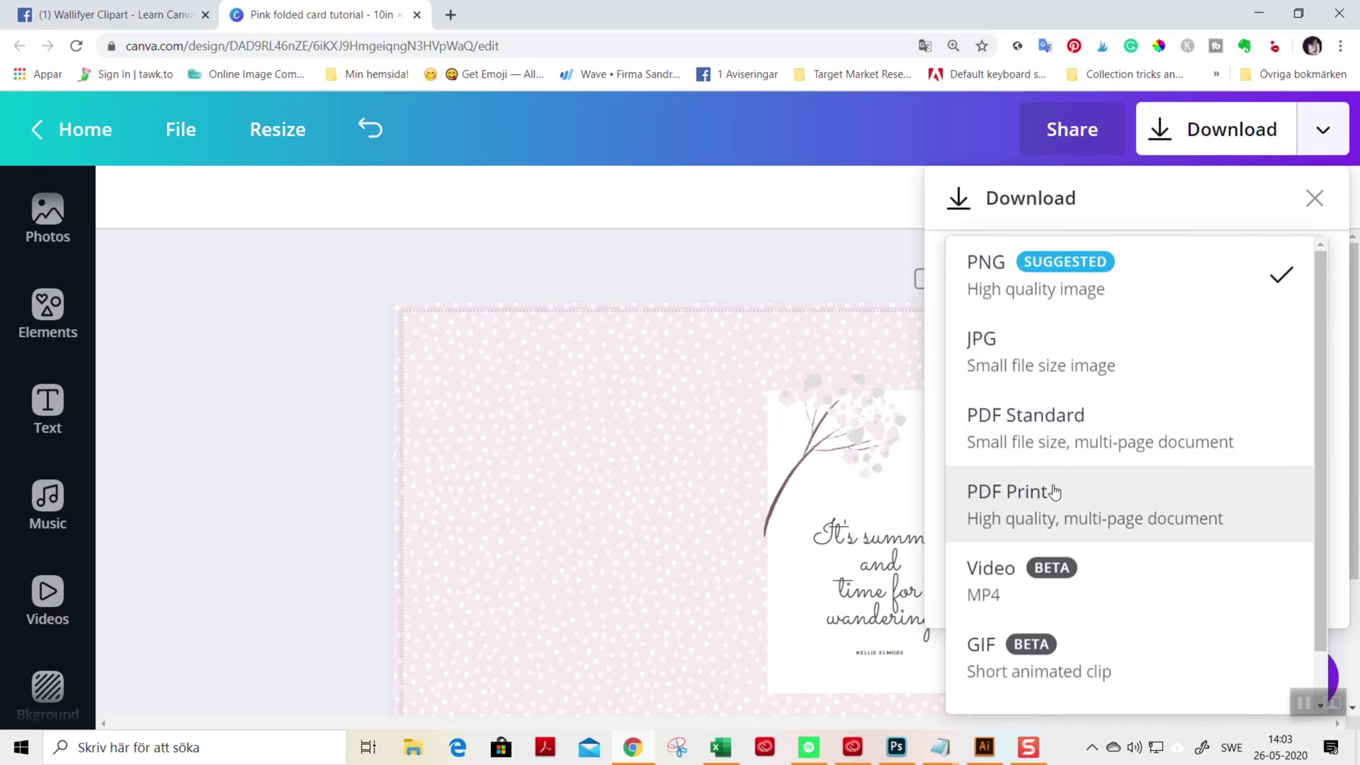
pyautogui.click(1098, 494)
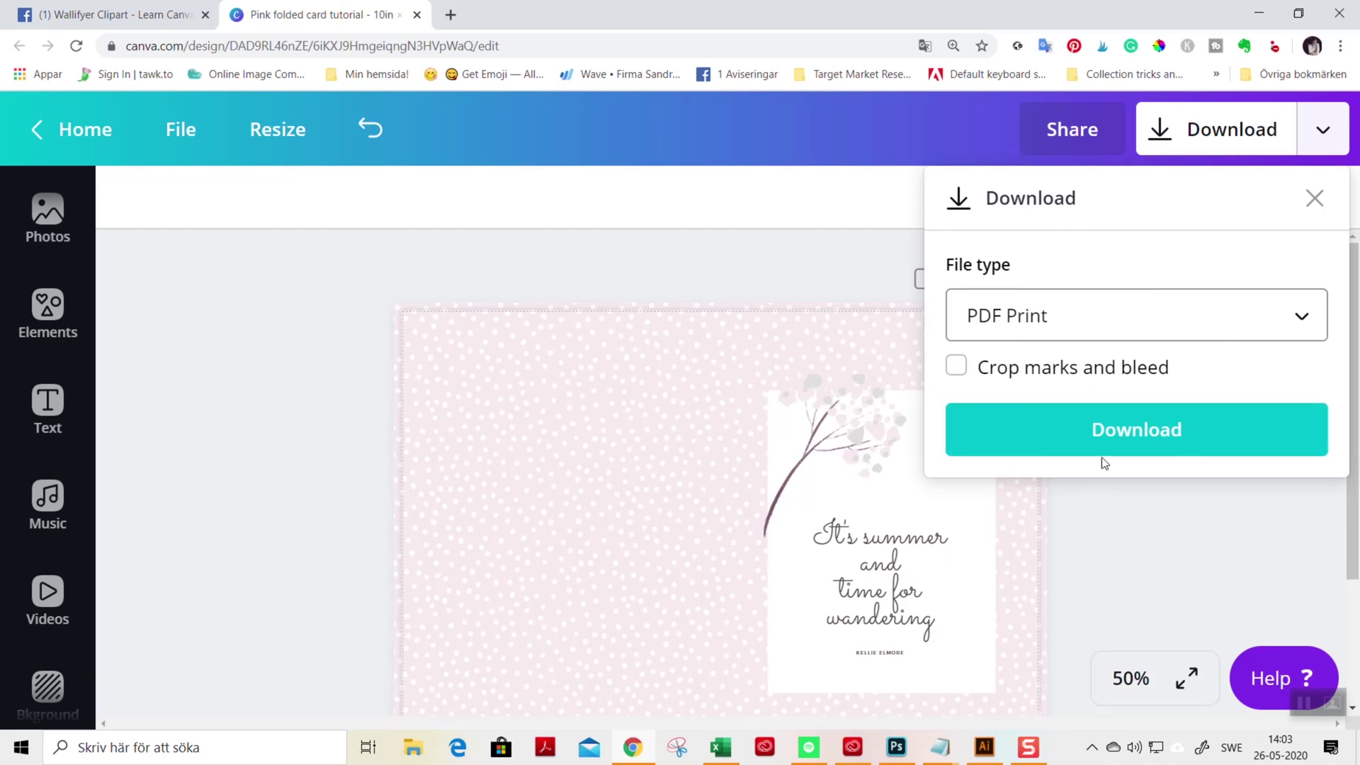
pyautogui.click(957, 368)
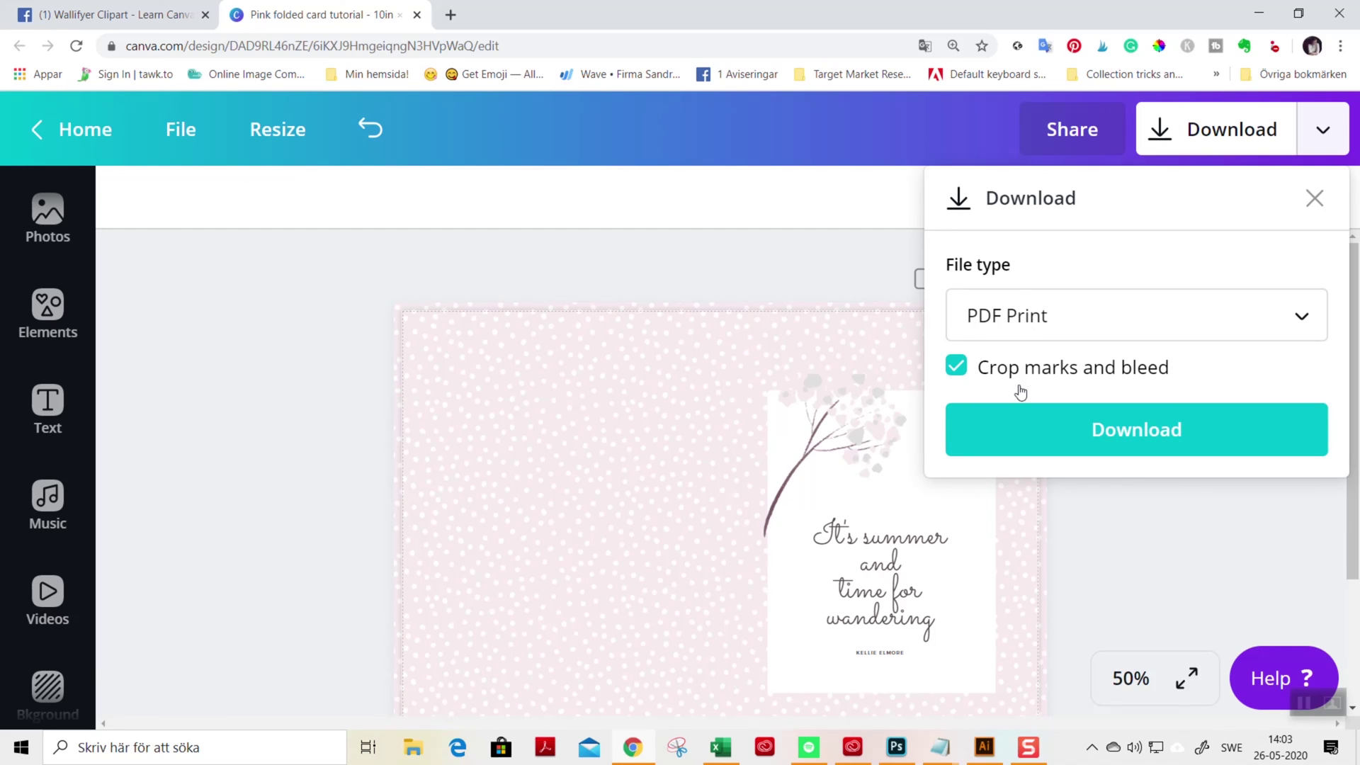